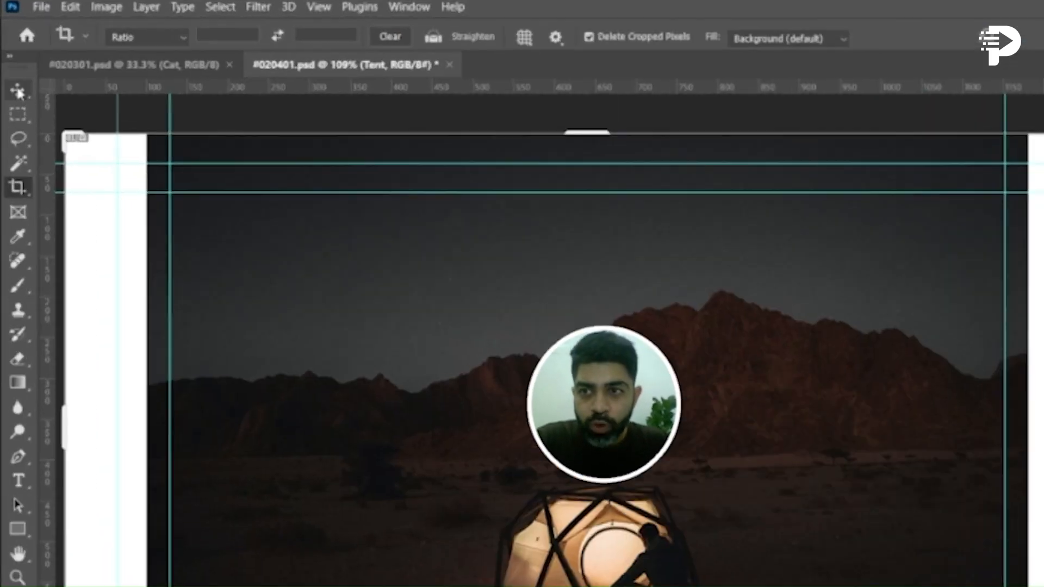
Place the Parrot image from the Stock Images folder as a linked object and commit it at its default size
{"action": "left_click", "coordinate": [12, 69]}
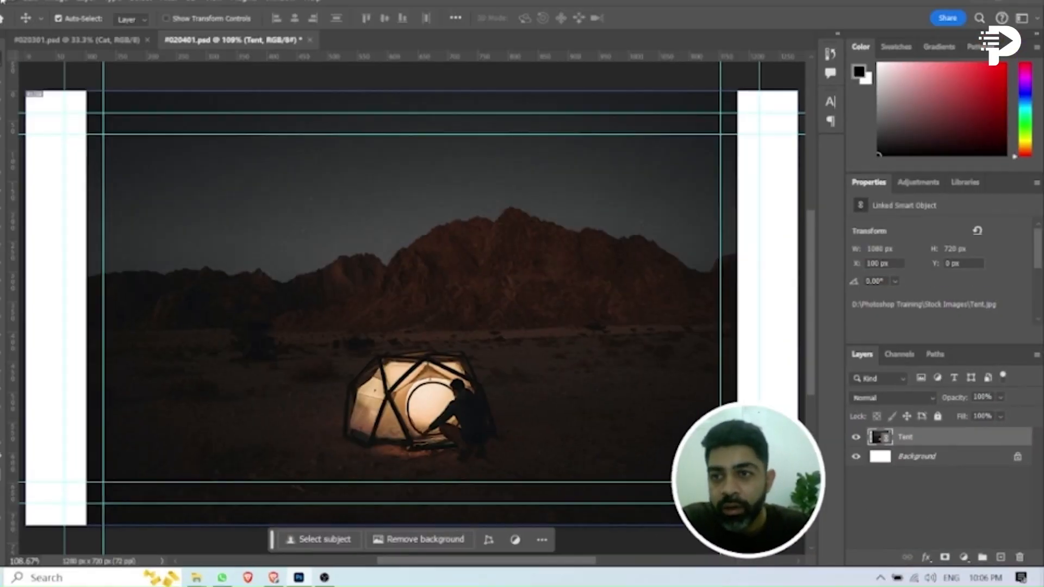
{"action": "left_click", "coordinate": [29, 8]}
{"action": "left_click", "coordinate": [98, 308]}
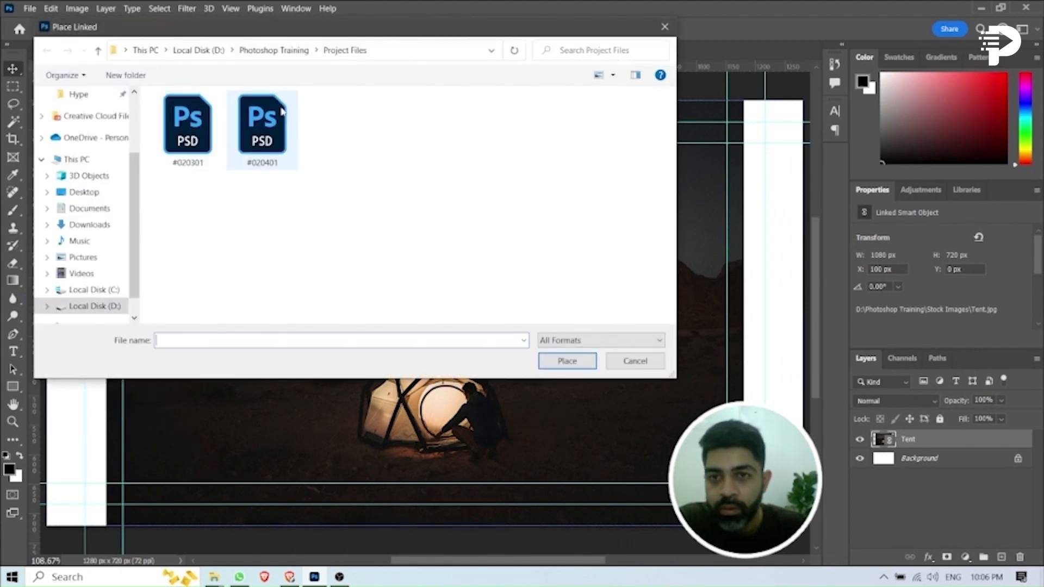
{"action": "left_click", "coordinate": [294, 53]}
{"action": "double_click", "coordinate": [260, 130]}
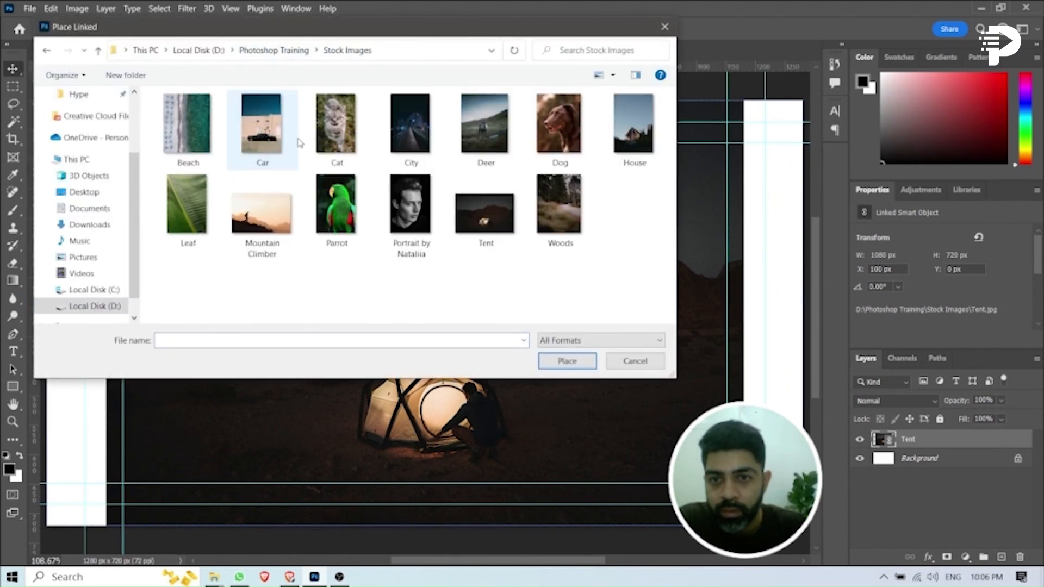
{"action": "double_click", "coordinate": [327, 198]}
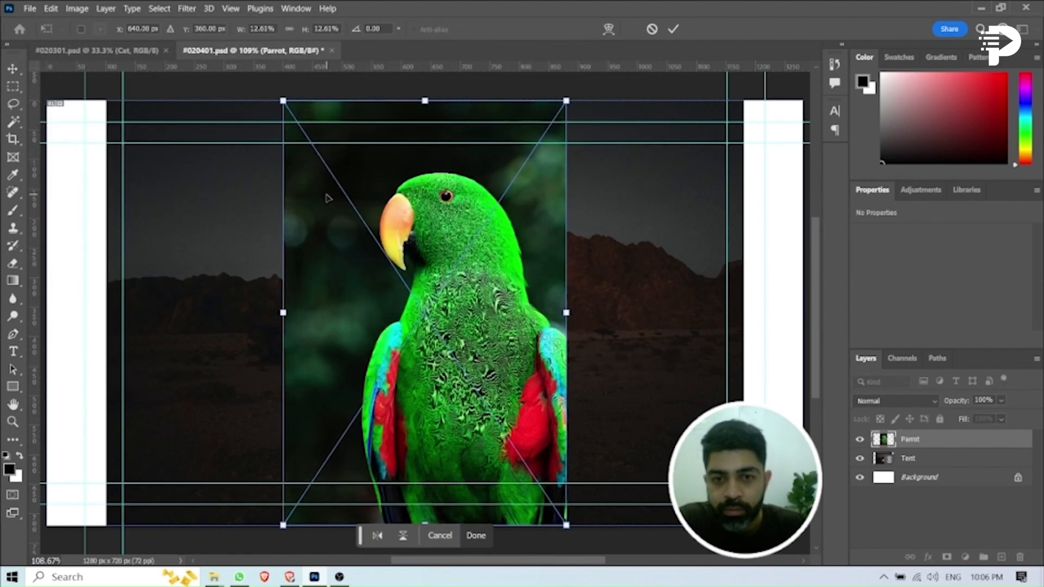
{"action": "left_click", "coordinate": [673, 29]}
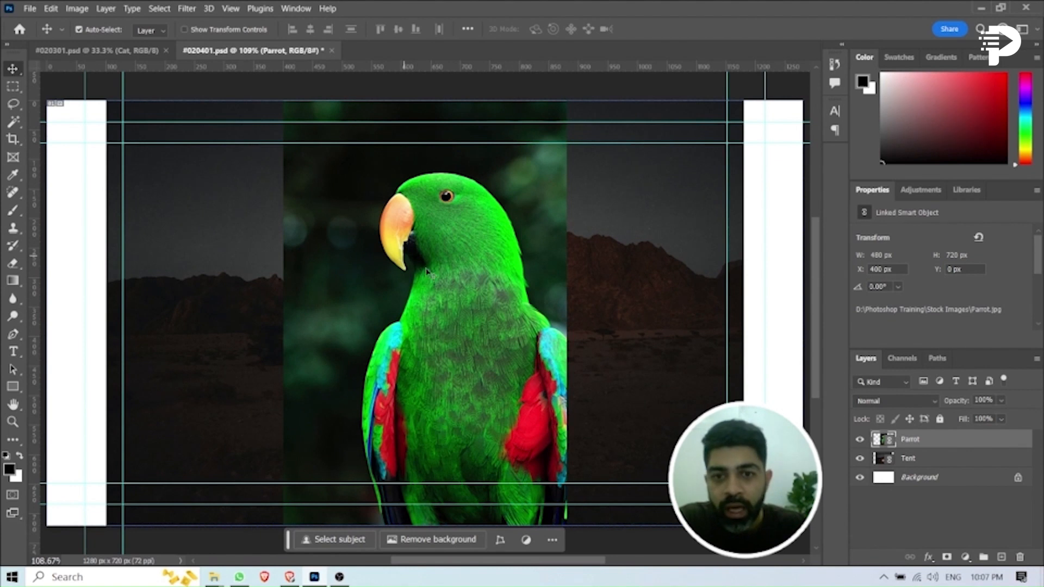
Move the parrot image to X 640 px and the tent image to about X 51 px, Y 13 px
{"action": "left_click_drag", "start_coordinate": [437, 277], "coordinate": [574, 278]}
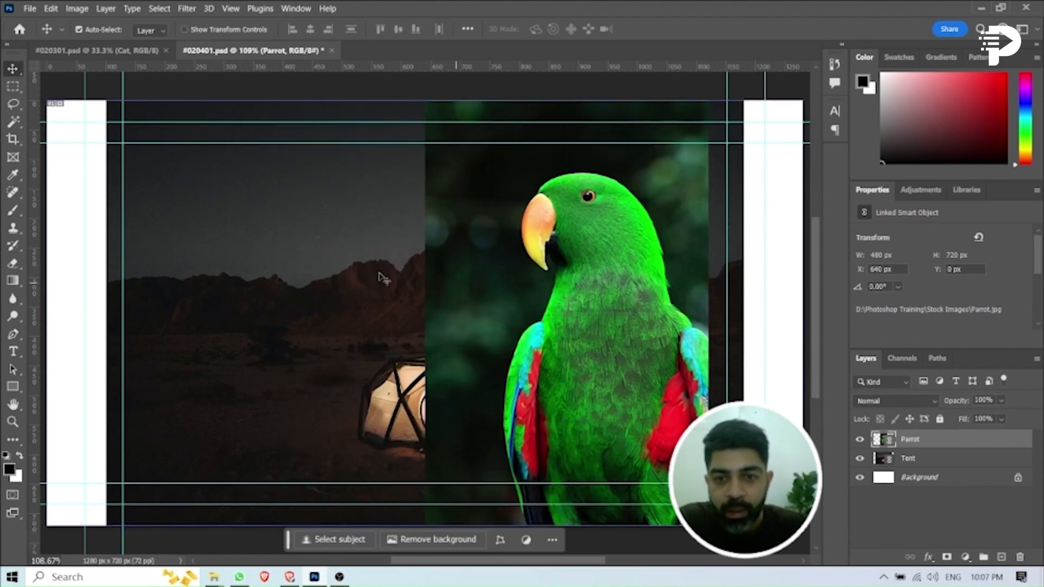
{"action": "left_click_drag", "start_coordinate": [380, 272], "coordinate": [351, 282]}
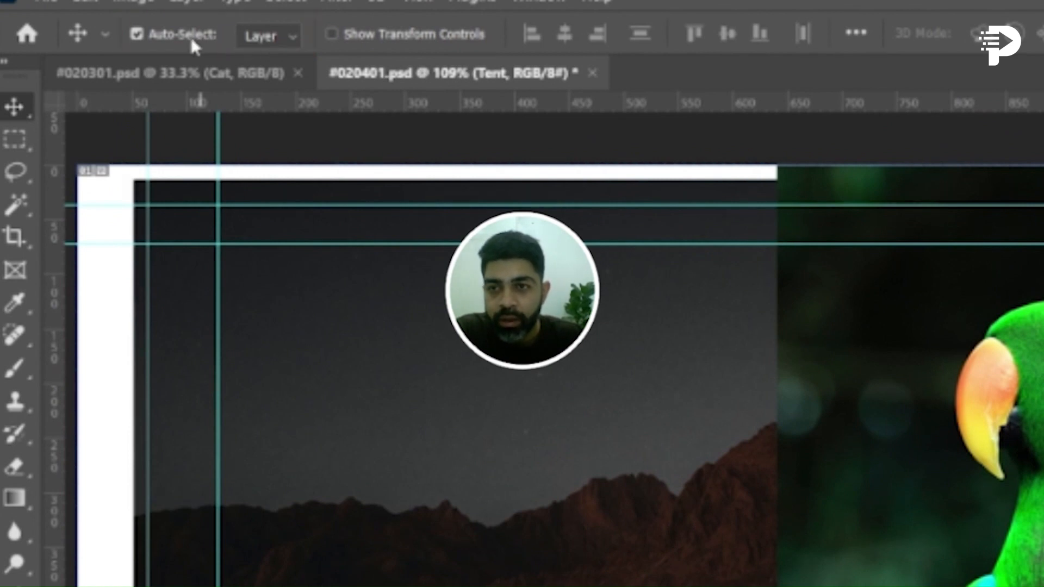
Turn off Auto-Select for the Move tool and move the selected Tent layer to X 100 px, Y 0 px
{"action": "left_click", "coordinate": [267, 47]}
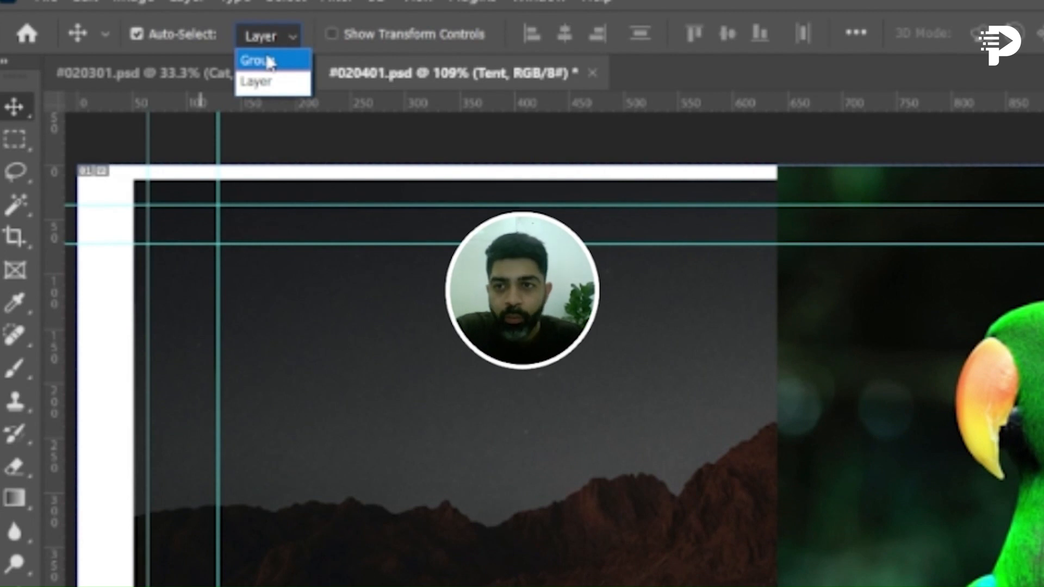
{"action": "left_click", "coordinate": [136, 40]}
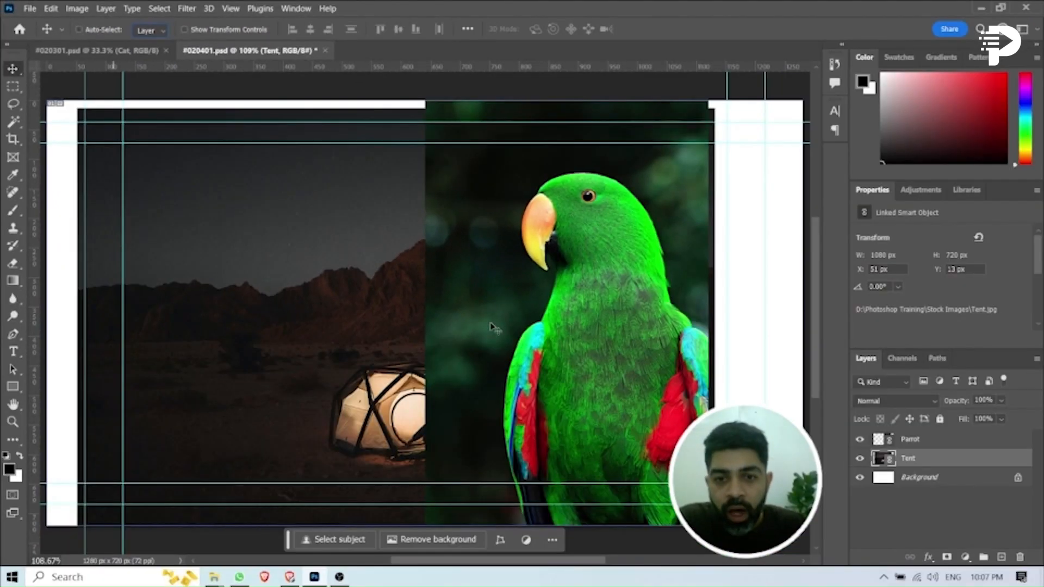
{"action": "left_click_drag", "start_coordinate": [525, 289], "coordinate": [562, 289]}
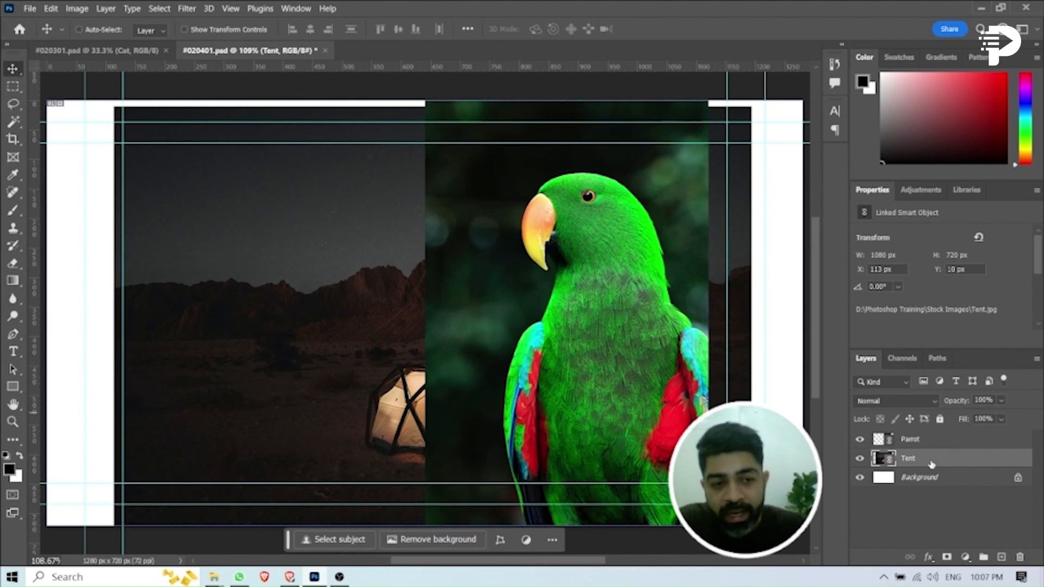
{"action": "left_click_drag", "start_coordinate": [681, 380], "coordinate": [666, 366]}
Select the Parrot layer, move it to about X 203 px, Y -19 px, and show the transform controls
{"action": "left_click", "coordinate": [961, 444]}
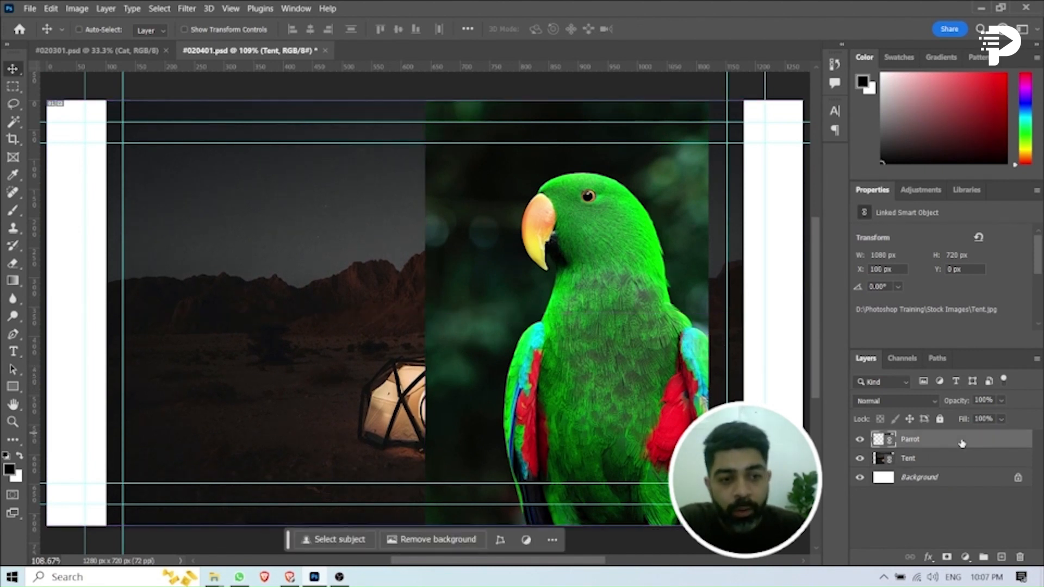
{"action": "left_click_drag", "start_coordinate": [580, 395], "coordinate": [347, 383]}
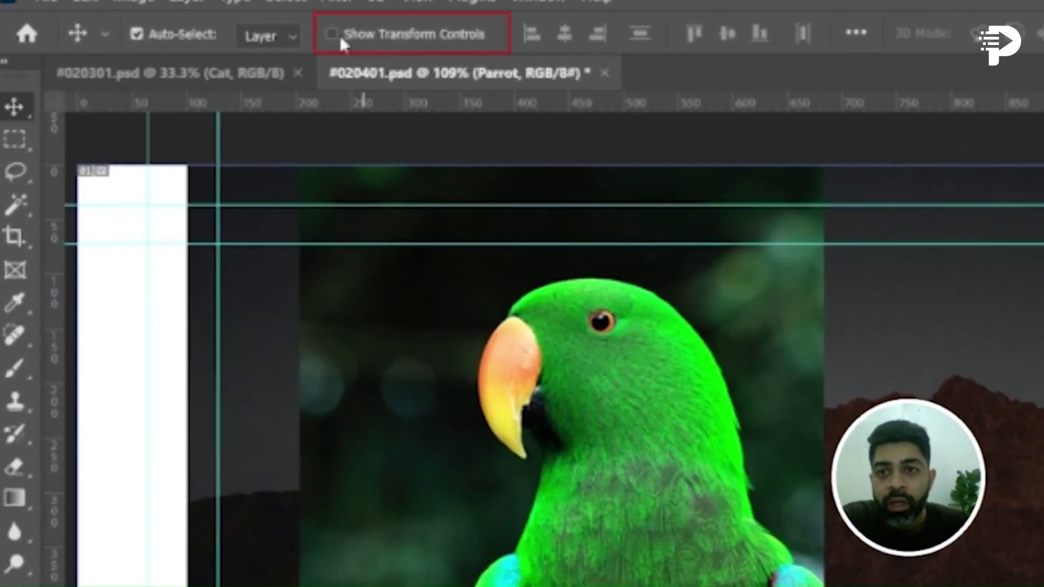
{"action": "left_click", "coordinate": [330, 35]}
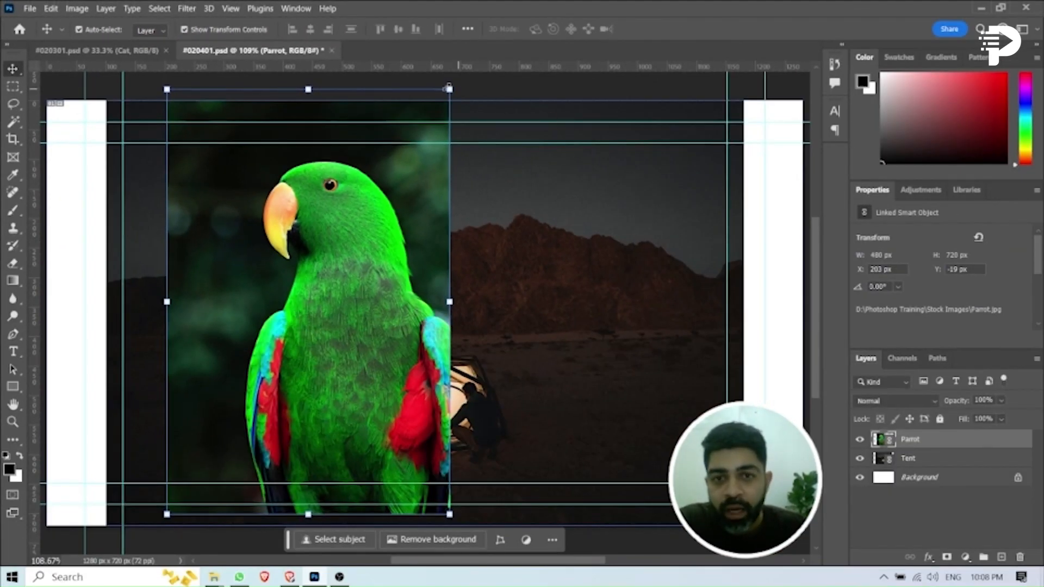
Try to rescale the parrot image by its corner handle using the transform controls
{"action": "left_click_drag", "start_coordinate": [449, 89], "coordinate": [359, 203]}
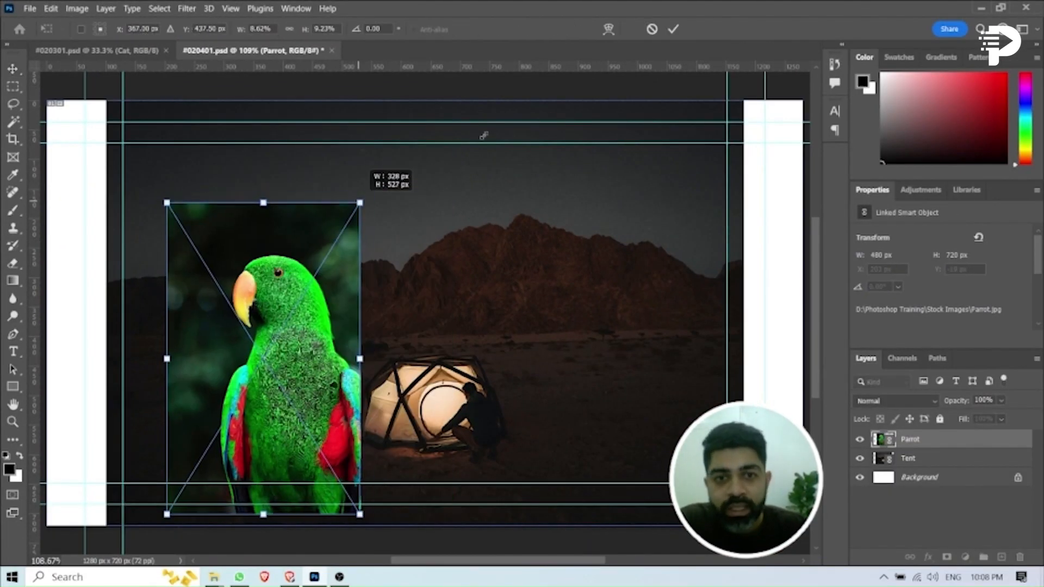
{"action": "left_click_drag", "start_coordinate": [487, 133], "coordinate": [620, 157]}
{"action": "left_click_drag", "start_coordinate": [511, 176], "coordinate": [373, 128]}
{"action": "key", "text": "Escape"}
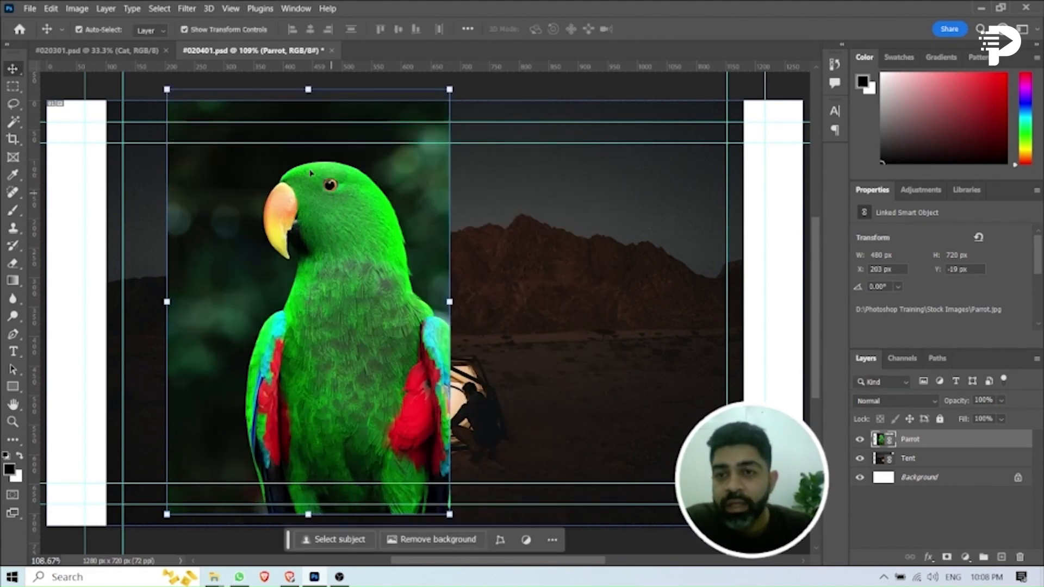
{"action": "left_click", "coordinate": [185, 32]}
{"action": "left_click", "coordinate": [184, 32]}
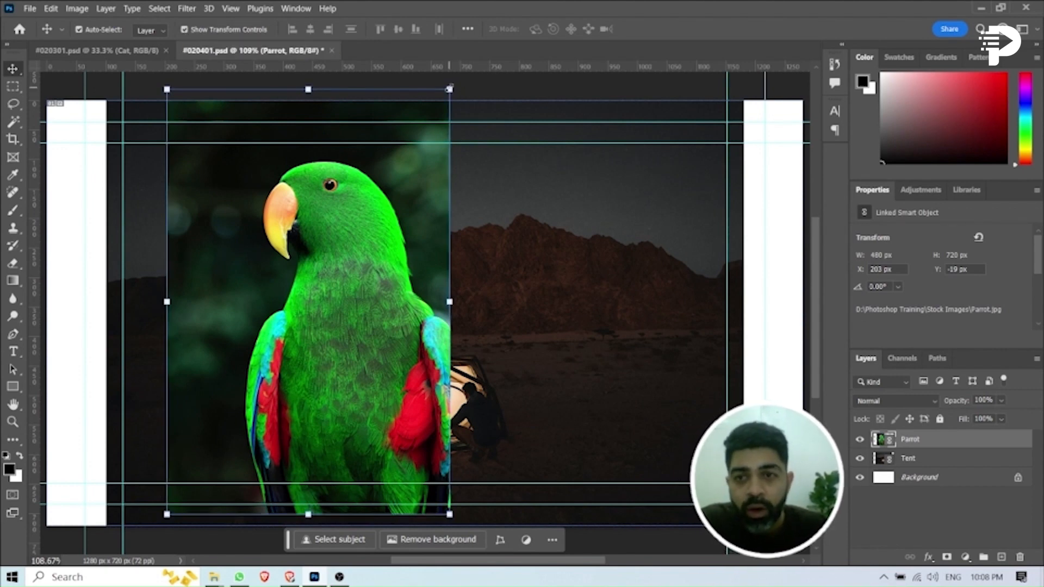
{"action": "left_click_drag", "start_coordinate": [450, 90], "coordinate": [439, 112]}
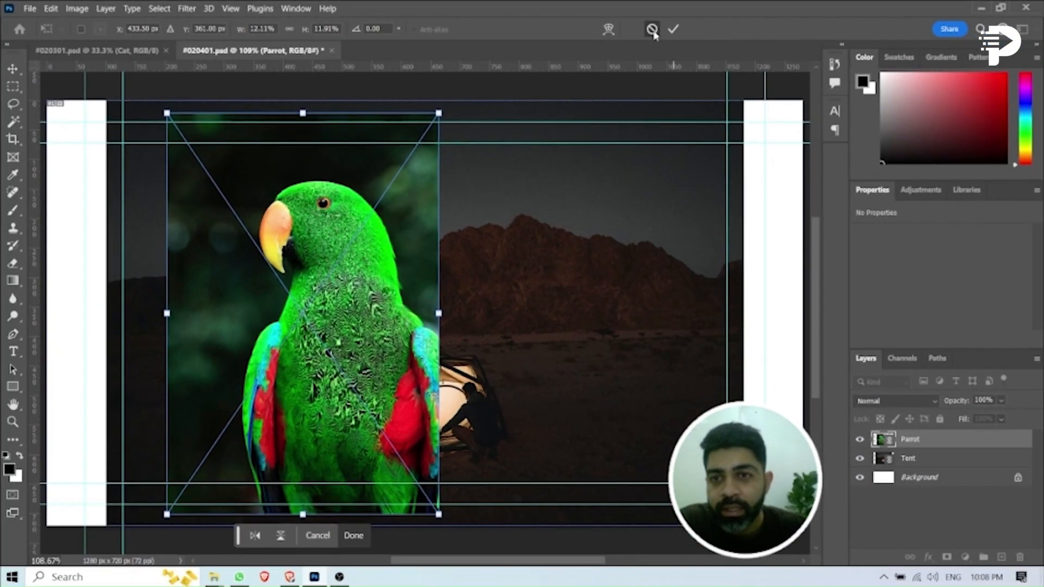
{"action": "left_click", "coordinate": [531, 48]}
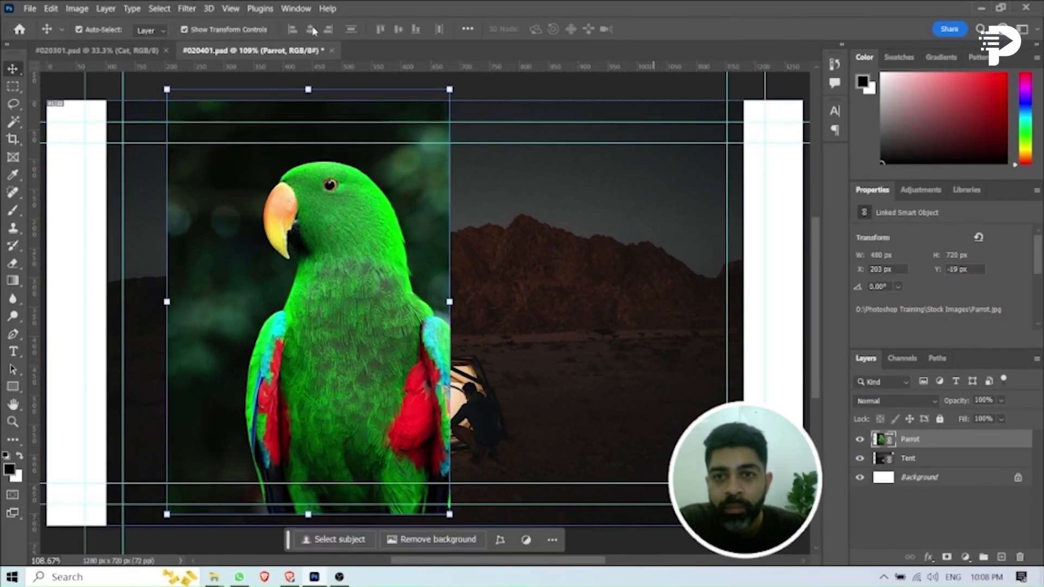
Add the Tent layer to the selection and examine the align and distribute options, including the Align To choices
{"action": "left_click", "coordinate": [943, 459], "text": "shift"}
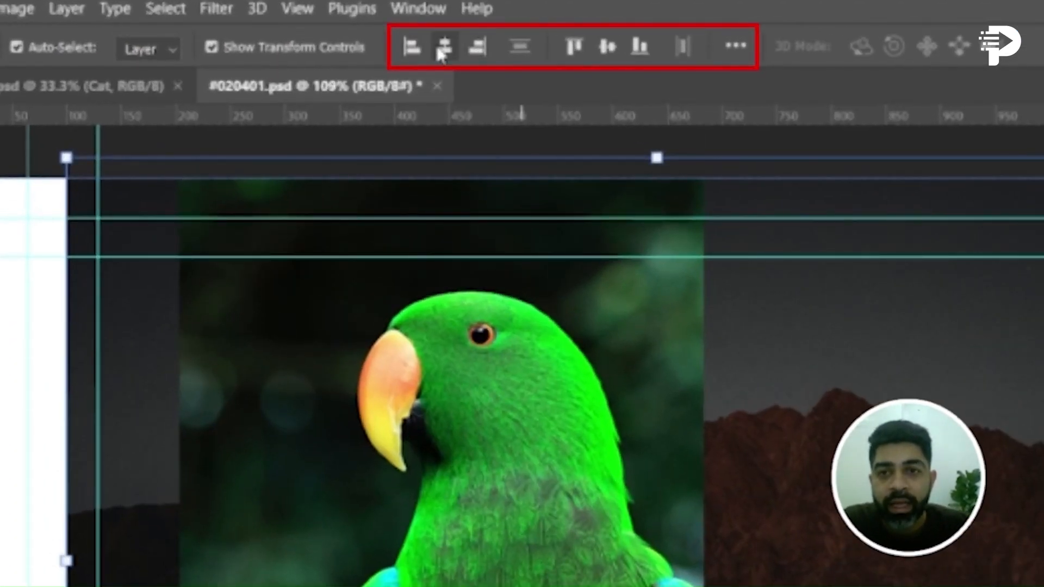
{"action": "left_click", "coordinate": [738, 48]}
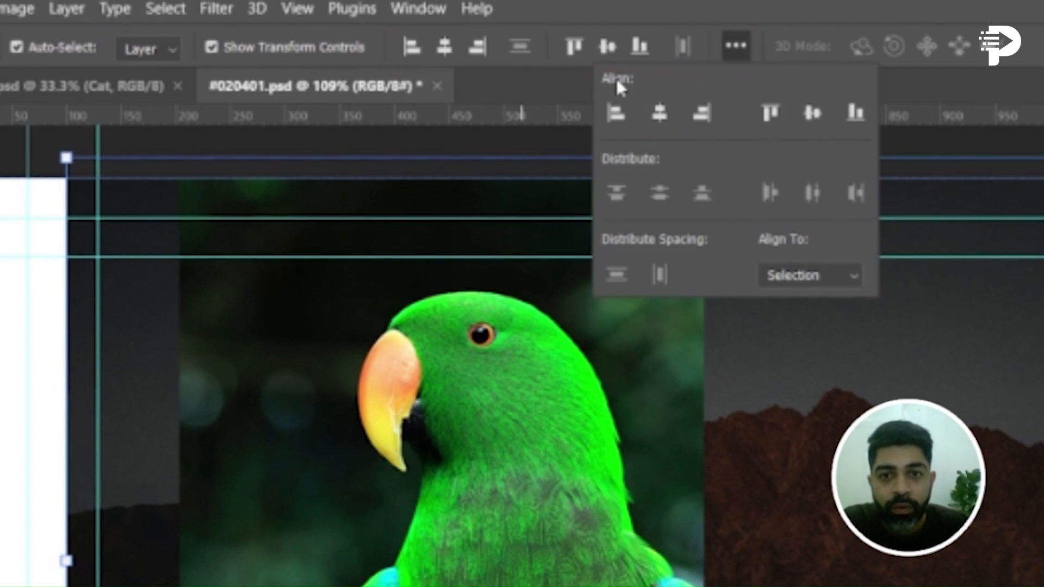
{"action": "left_click", "coordinate": [804, 275]}
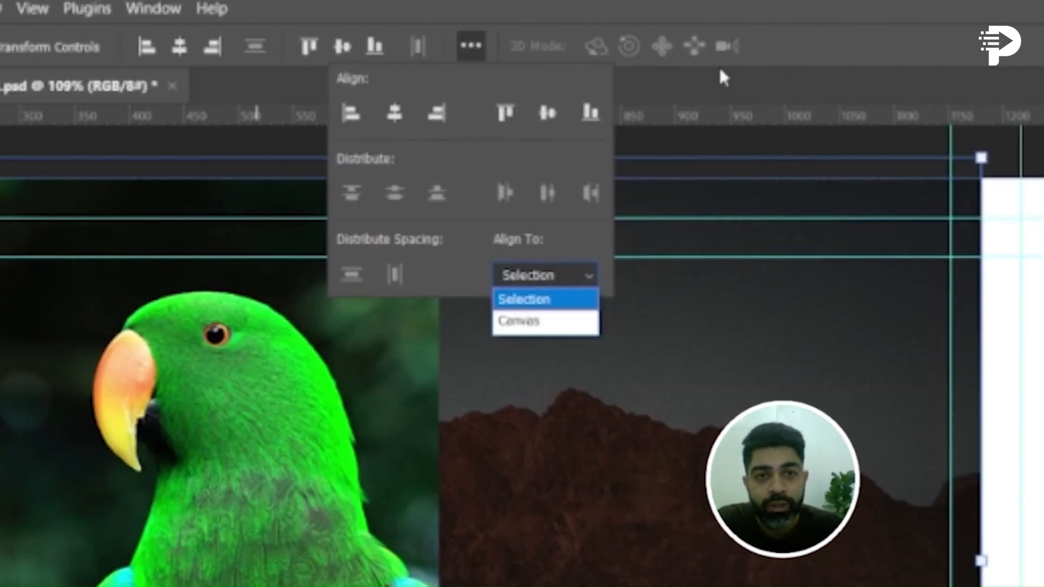
{"action": "left_click", "coordinate": [984, 66]}
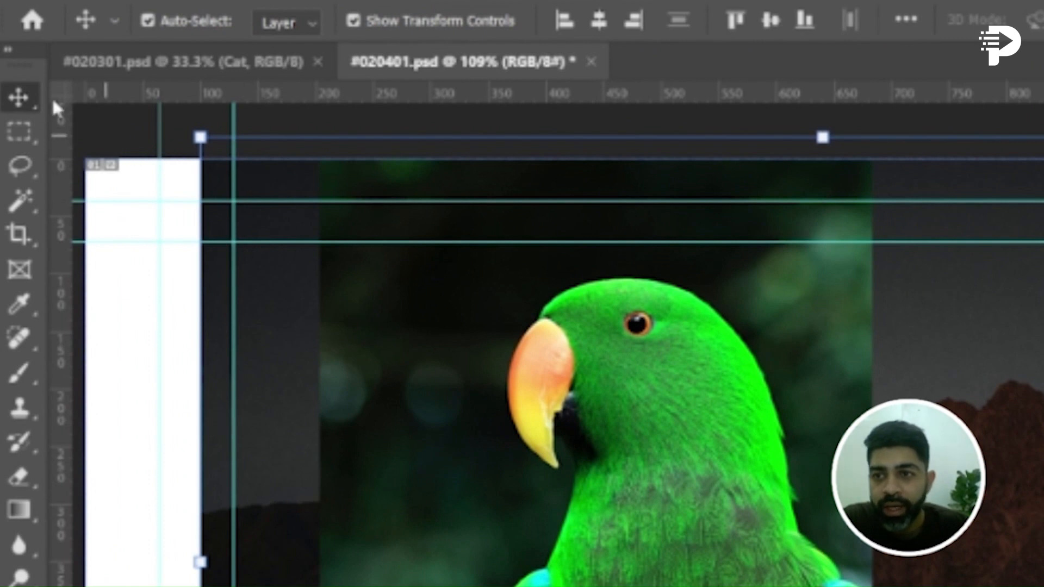
Draw an artboard of about 414 by 613 px over the parrot, add a same-sized one beside it, and collapse Artboard 1
{"action": "left_click", "coordinate": [21, 98]}
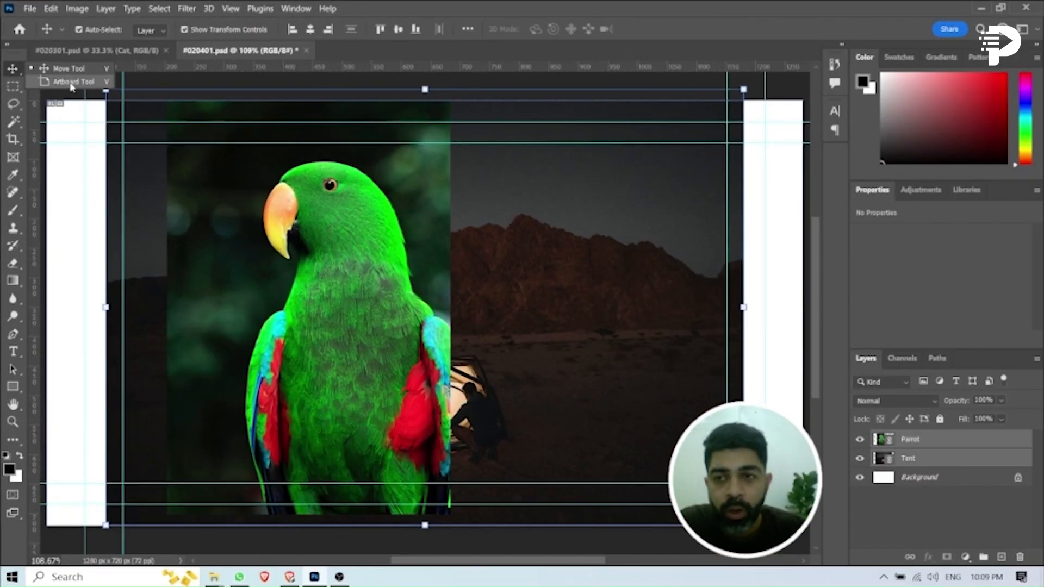
{"action": "left_click", "coordinate": [71, 87]}
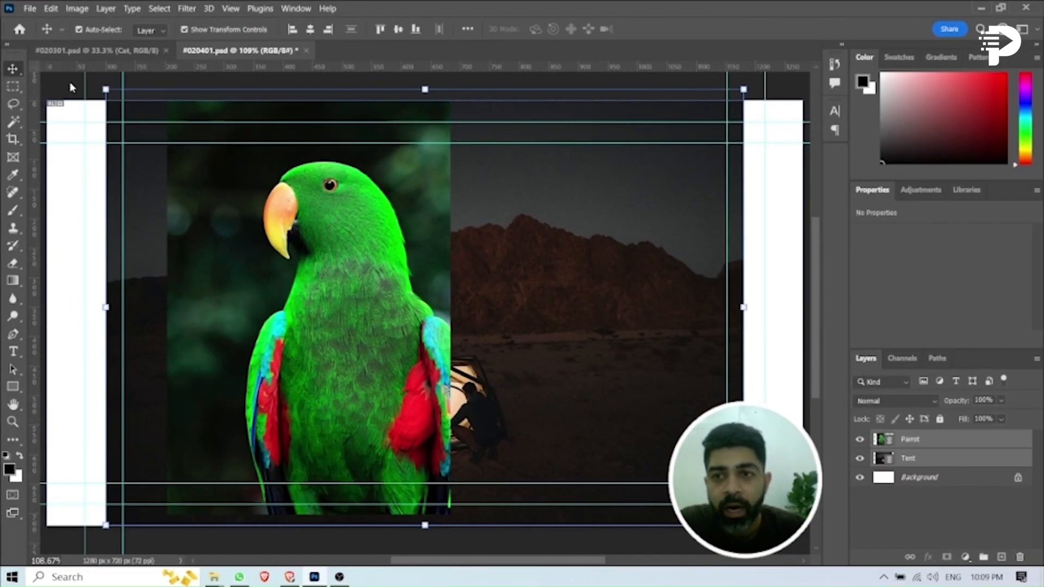
{"action": "left_click_drag", "start_coordinate": [129, 143], "coordinate": [350, 471]}
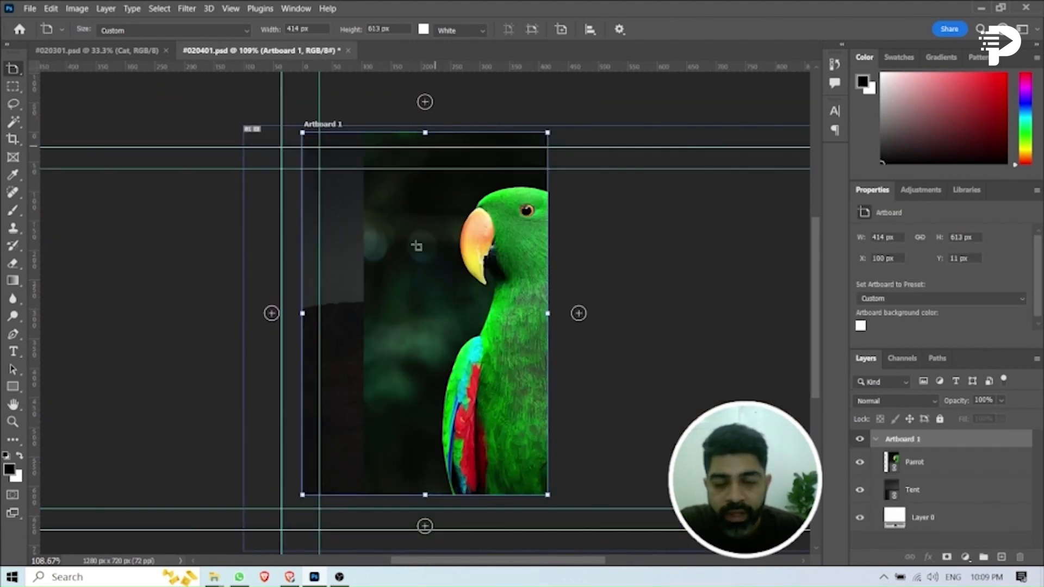
{"action": "left_click", "coordinate": [579, 314]}
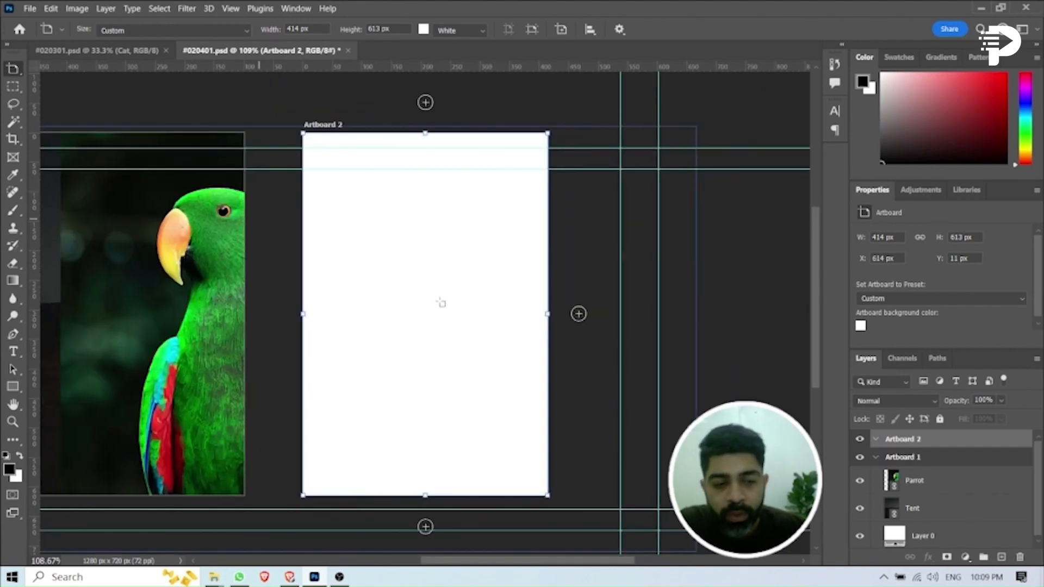
{"action": "left_click", "coordinate": [876, 458]}
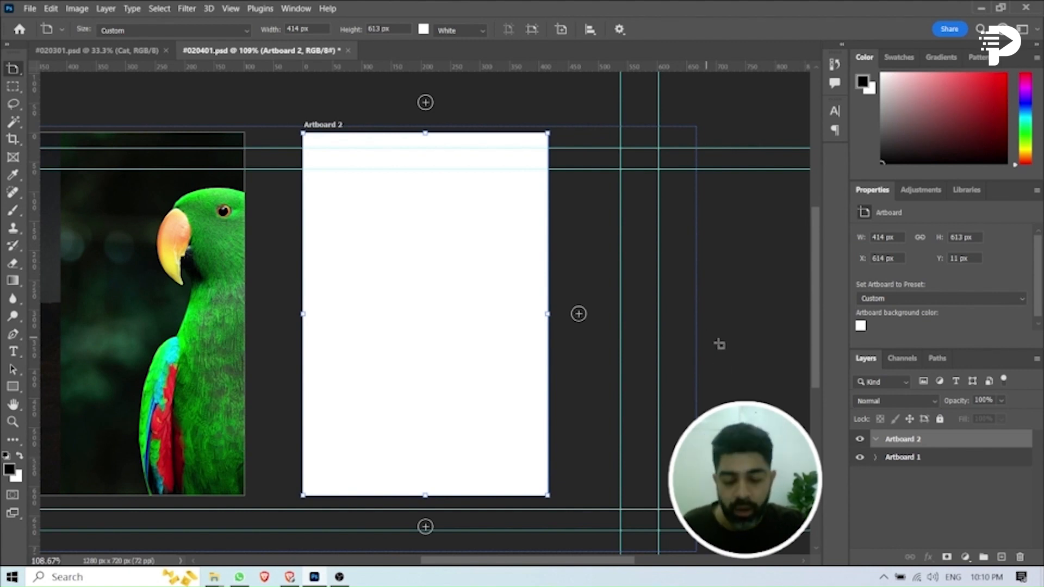
Undo the creation of both artboards
{"action": "key", "text": "ctrl+z"}
{"action": "key", "text": "ctrl+z"}
{"action": "key", "text": "ctrl+z"}
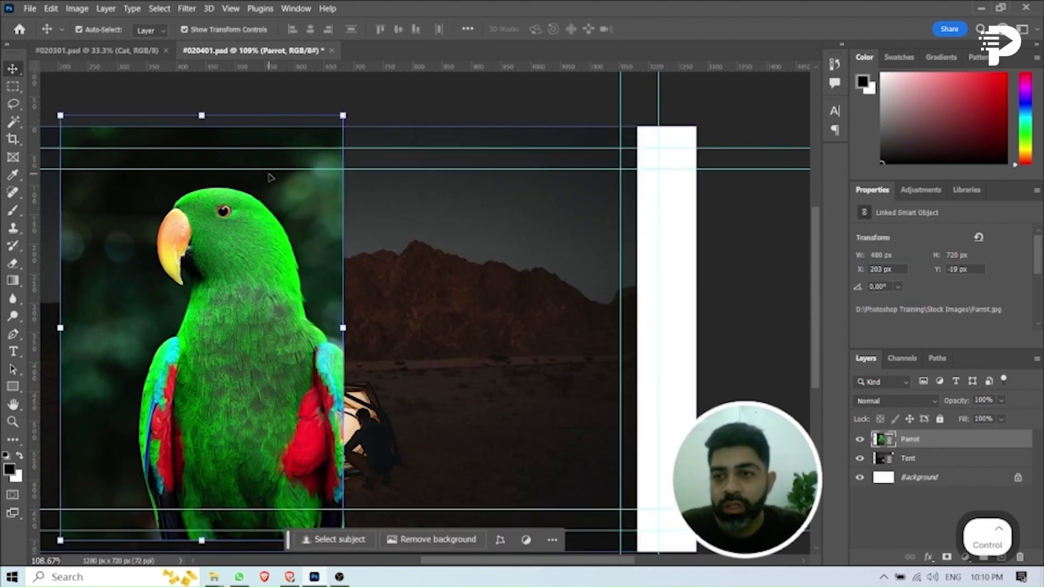
Draw a rectangular marquee over the parrot, deselect it, and draw another one over the mountains
{"action": "left_click_drag", "start_coordinate": [320, 338], "coordinate": [412, 317]}
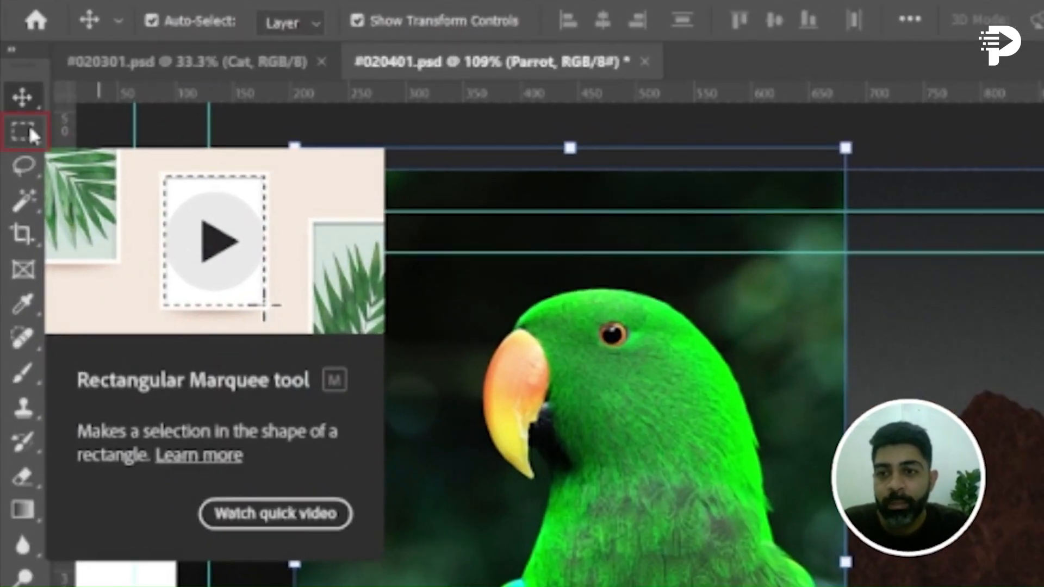
{"action": "left_click", "coordinate": [17, 87]}
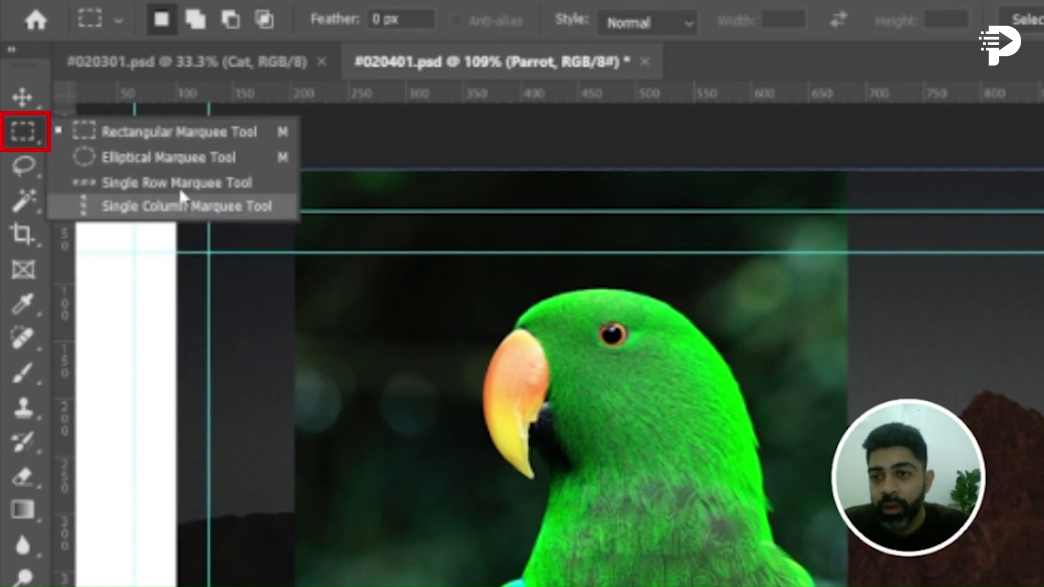
{"action": "left_click", "coordinate": [172, 133]}
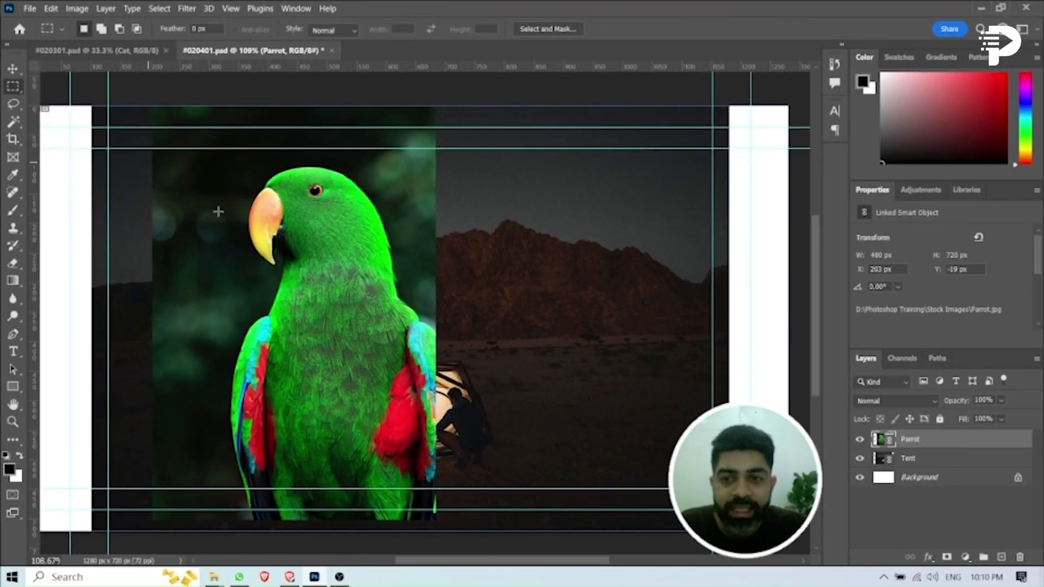
{"action": "left_click_drag", "start_coordinate": [150, 163], "coordinate": [378, 345]}
{"action": "left_click", "coordinate": [604, 223]}
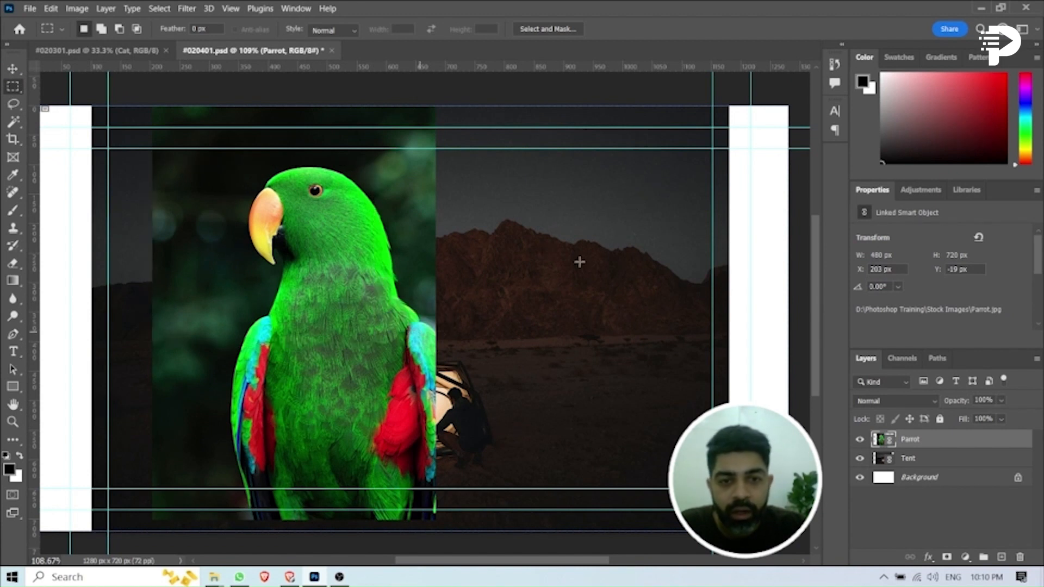
{"action": "left_click_drag", "start_coordinate": [472, 339], "coordinate": [638, 198]}
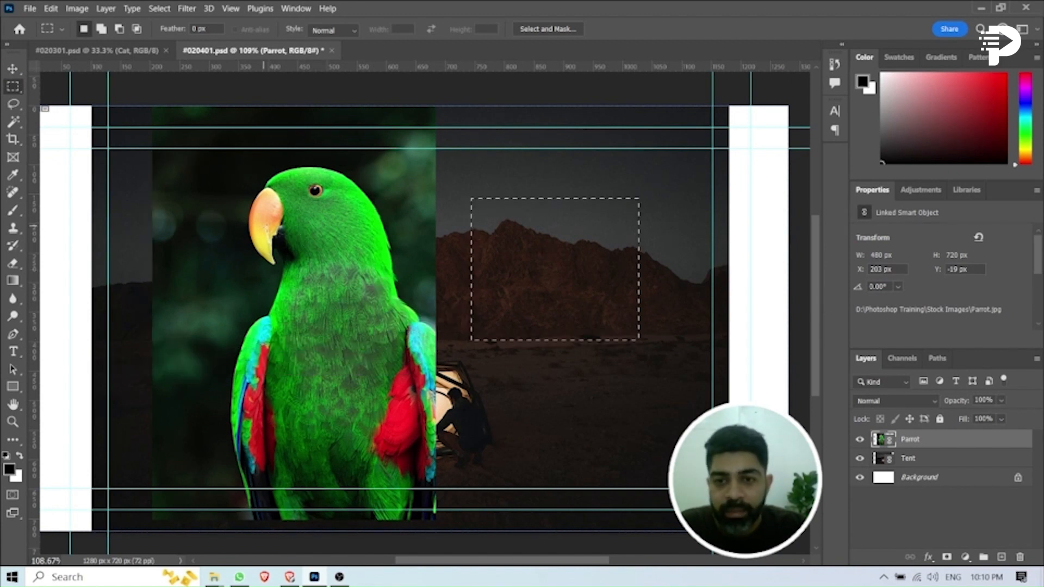
Replace the selection with a perfectly square marquee over the parrot, starting at its beak
{"action": "left_click_drag", "start_coordinate": [263, 226], "coordinate": [373, 338]}
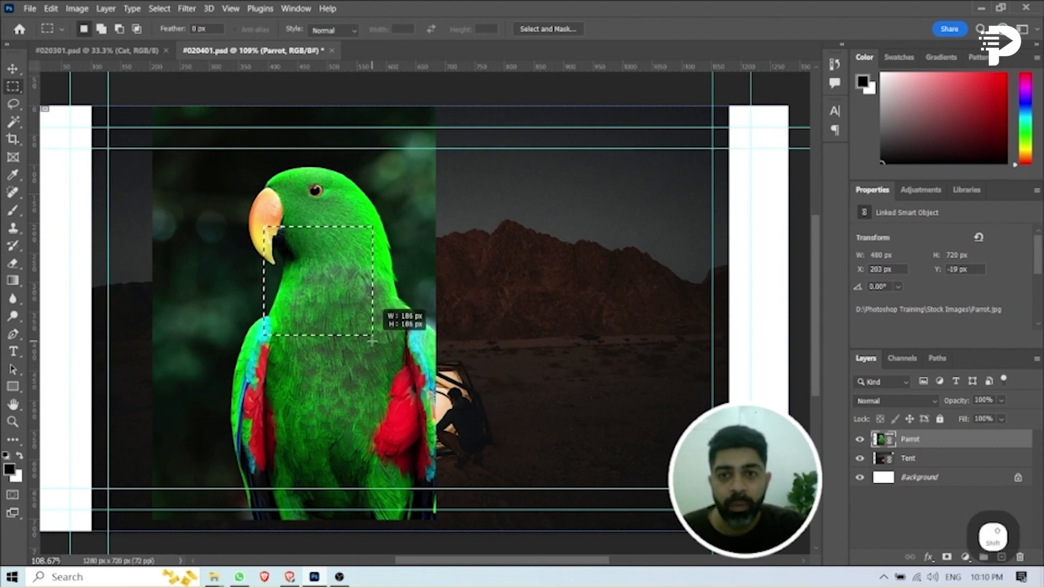
{"action": "left_click_drag", "start_coordinate": [403, 374], "coordinate": [442, 405]}
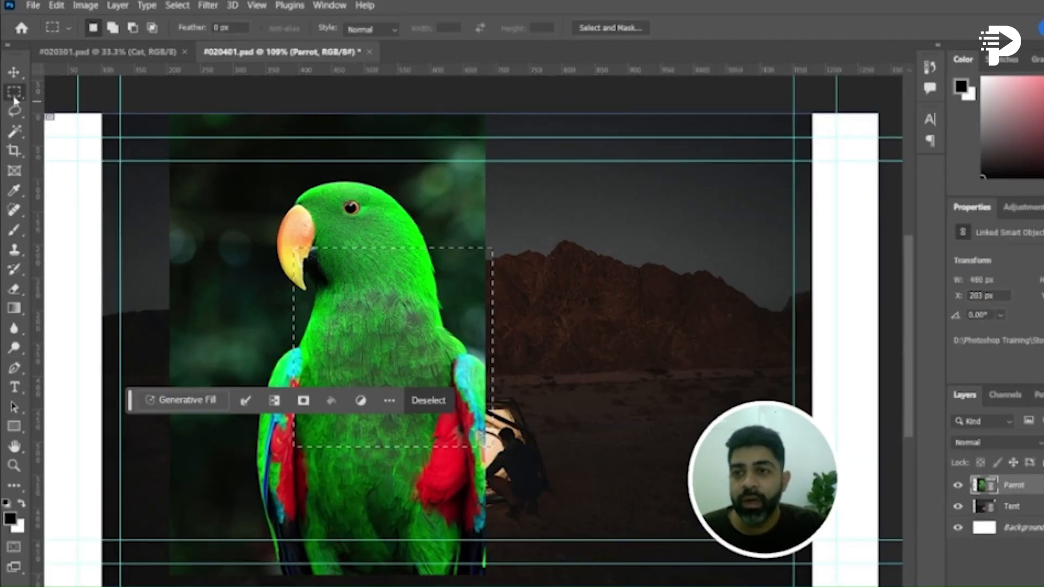
Switch to the Elliptical Marquee and draw a perfectly circular selection over the parrot's head and chest
{"action": "right_click", "coordinate": [15, 87]}
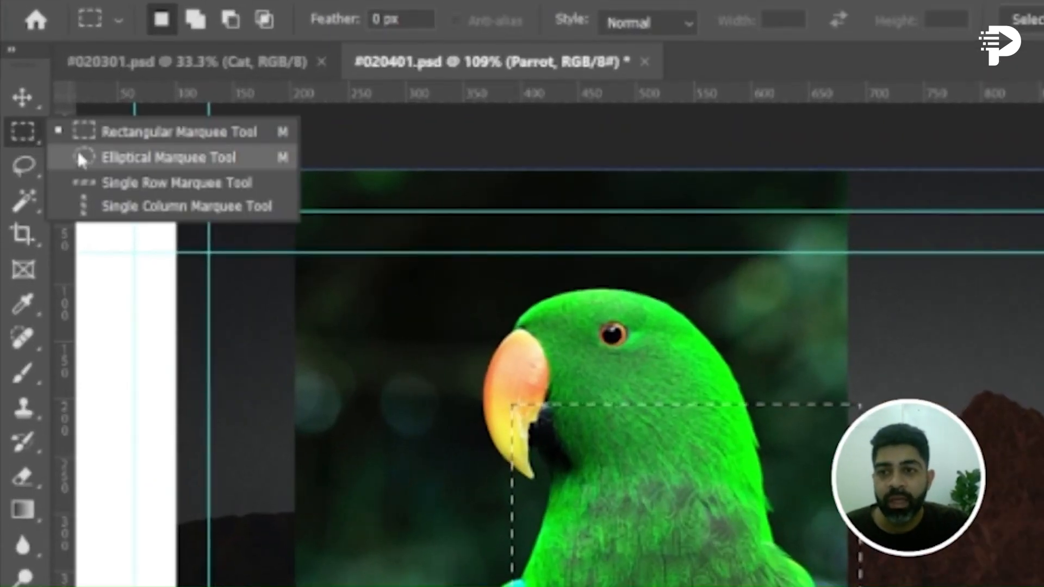
{"action": "left_click", "coordinate": [39, 99]}
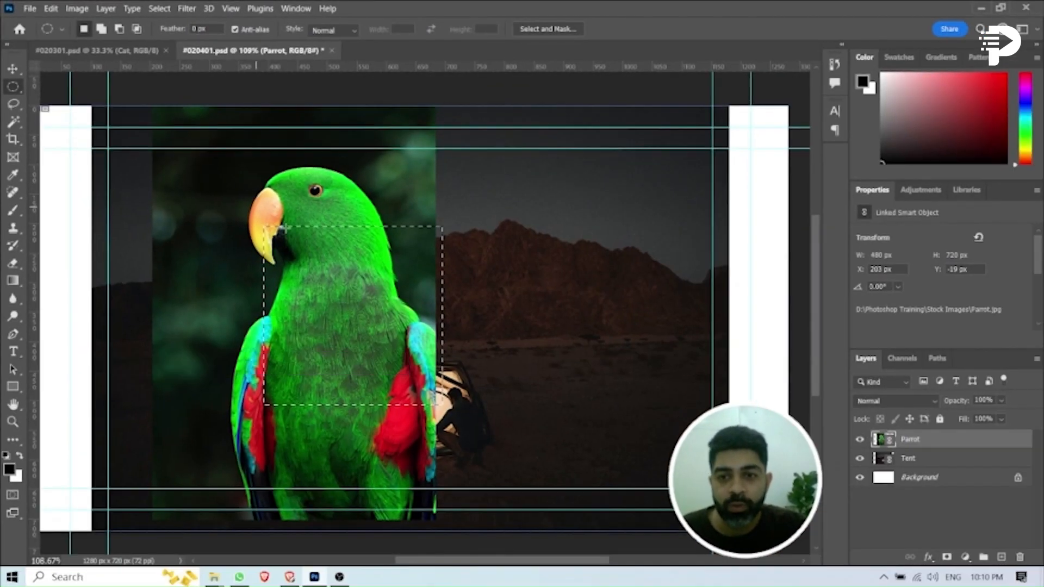
{"action": "left_click_drag", "start_coordinate": [403, 310], "coordinate": [761, 579]}
{"action": "left_click_drag", "start_coordinate": [405, 331], "coordinate": [563, 438]}
{"action": "key", "text": "shift"}
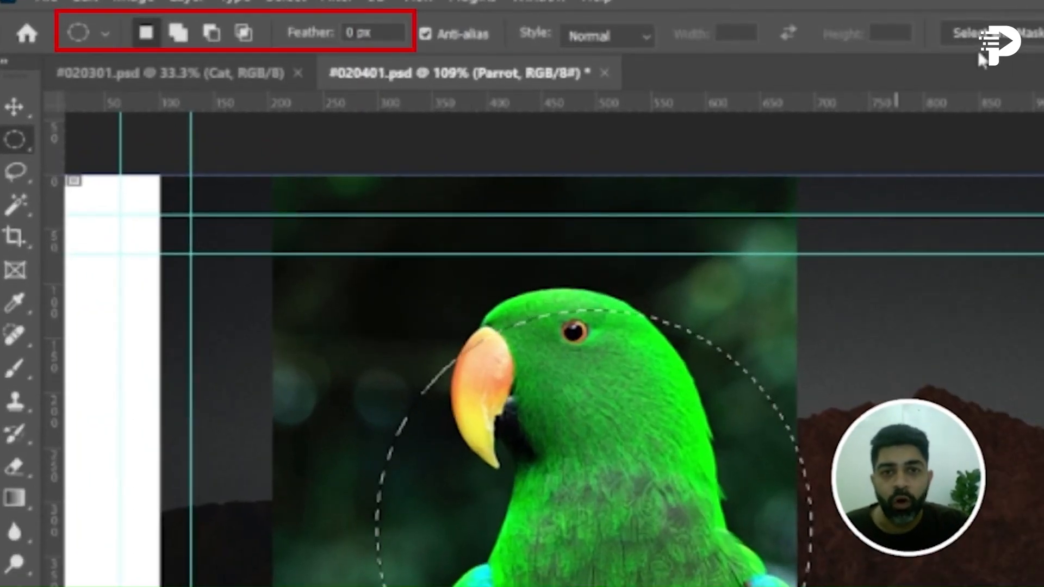
Replace the circle with a rectangular marquee spanning the parrot image's edge and mountains, and add an overlapping rectangle across the parrot's chest
{"action": "left_click", "coordinate": [99, 39]}
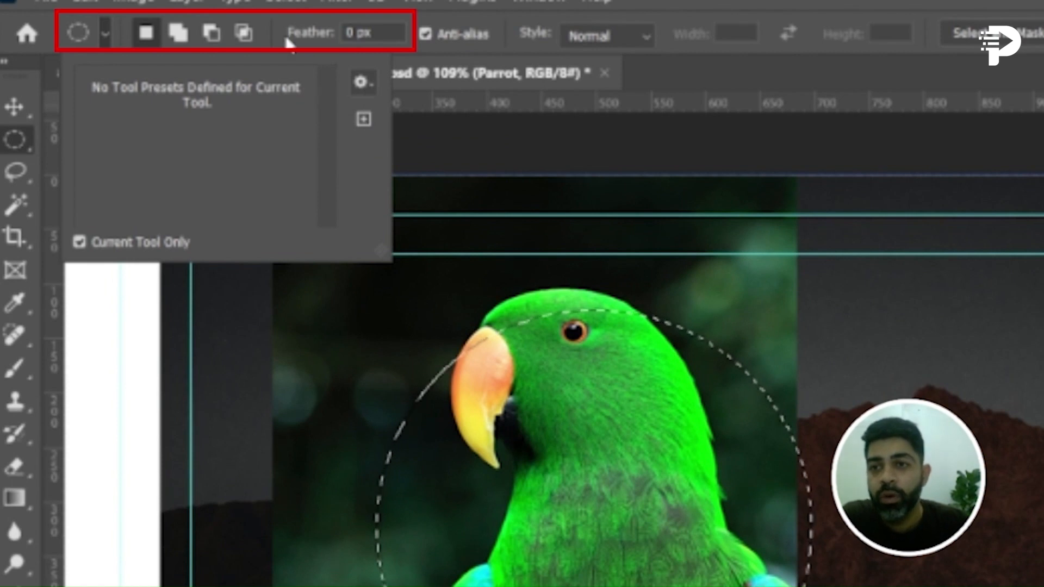
{"action": "left_click", "coordinate": [146, 34]}
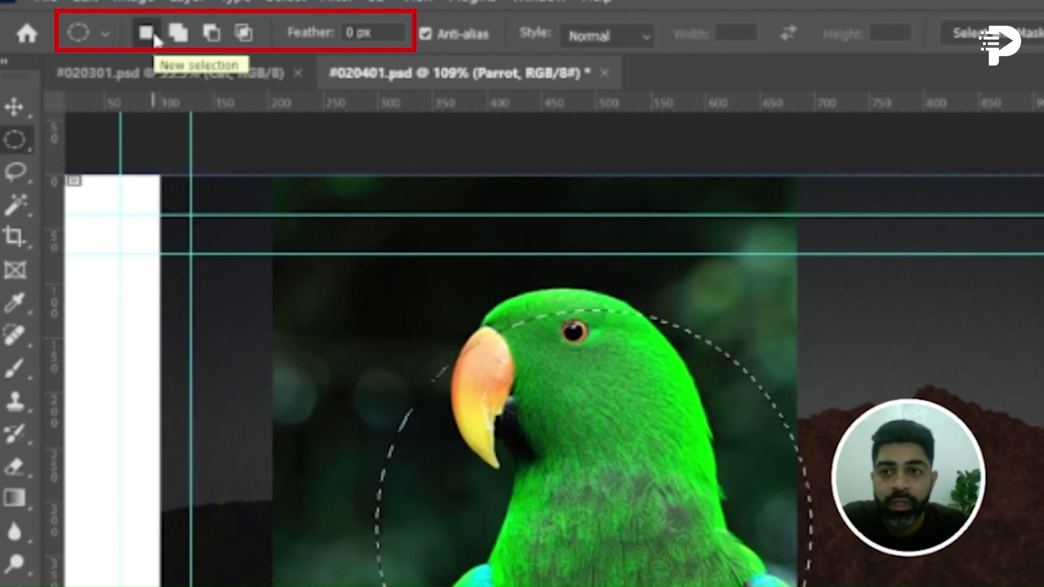
{"action": "left_click", "coordinate": [175, 42]}
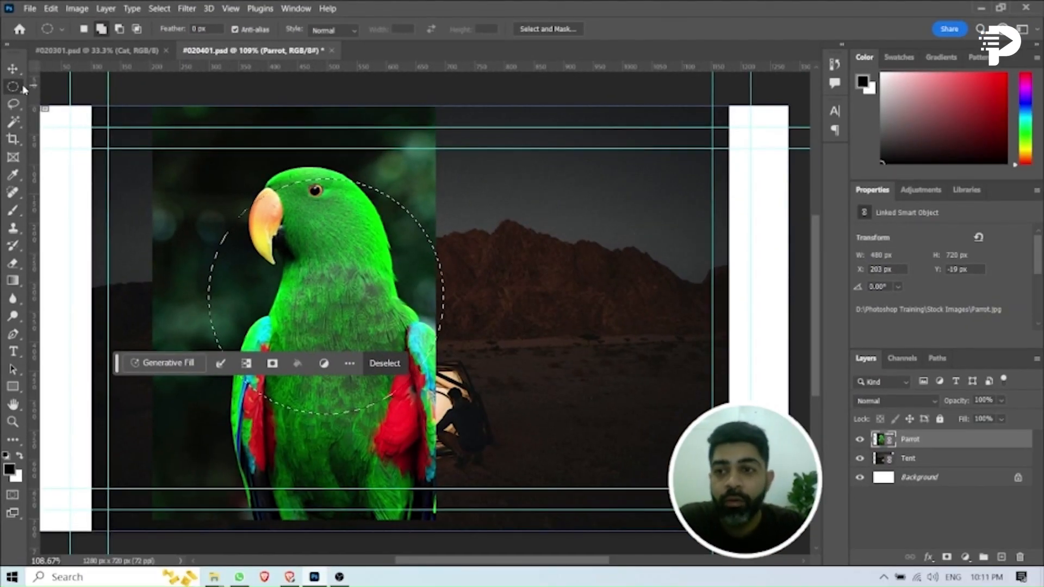
{"action": "left_click_drag", "start_coordinate": [11, 89], "coordinate": [34, 92]}
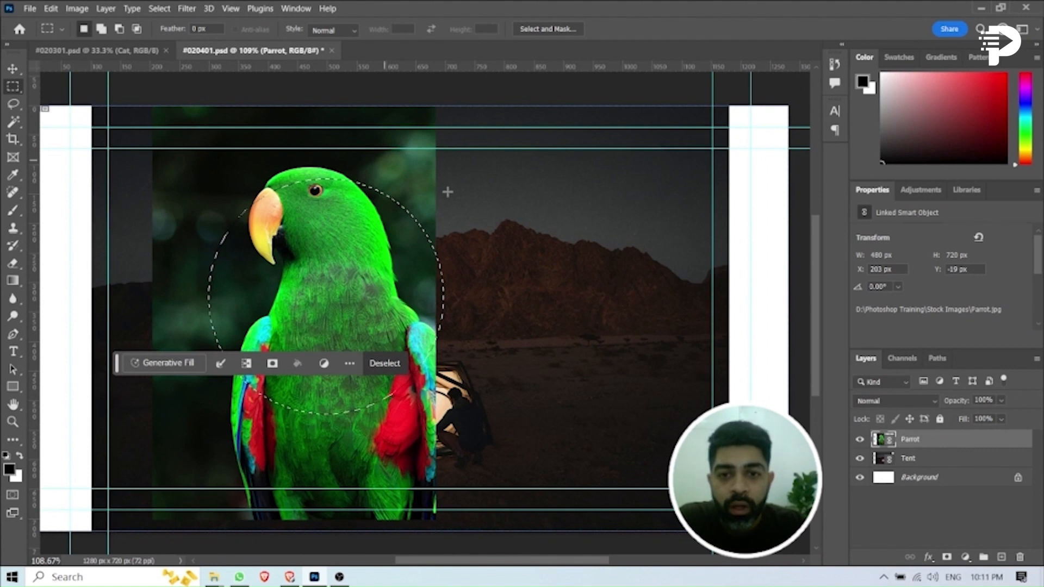
{"action": "left_click_drag", "start_coordinate": [413, 193], "coordinate": [538, 380]}
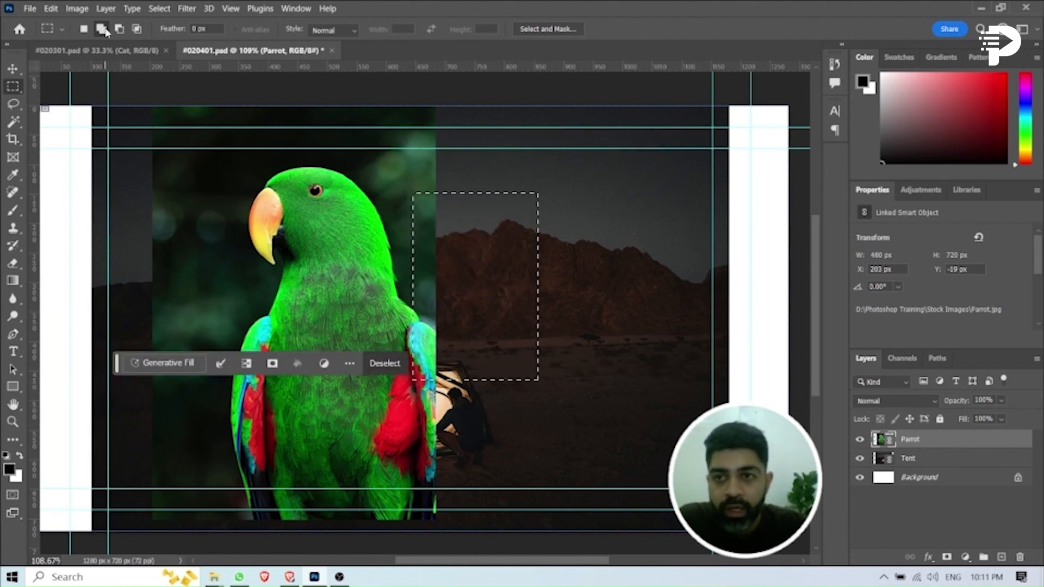
{"action": "left_click_drag", "start_coordinate": [257, 280], "coordinate": [476, 388]}
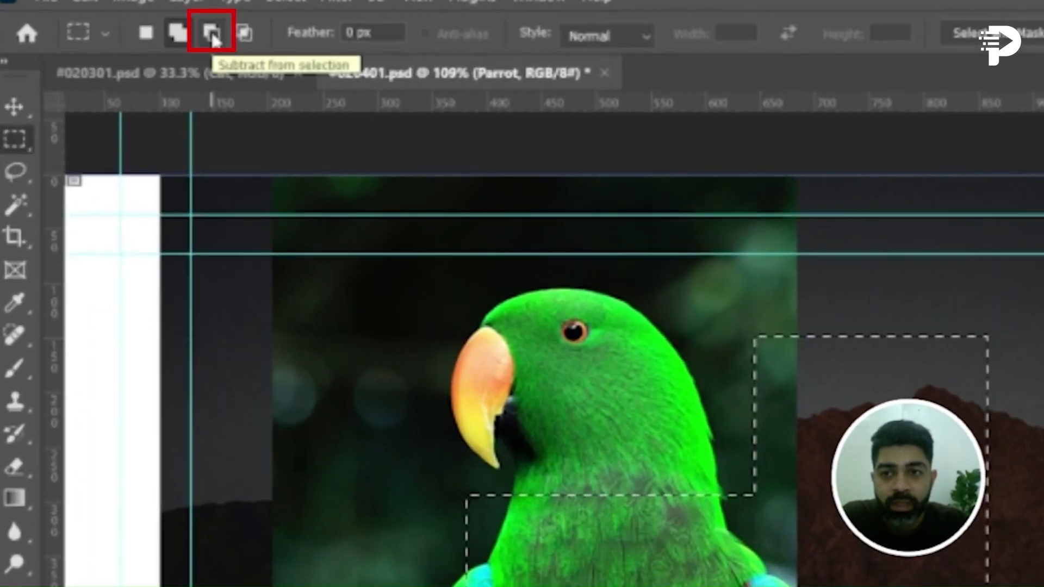
Subtract the area over the mountains from the selection and intersect the rest with a rectangle of about 367 by 298 px over the parrot
{"action": "left_click", "coordinate": [212, 34]}
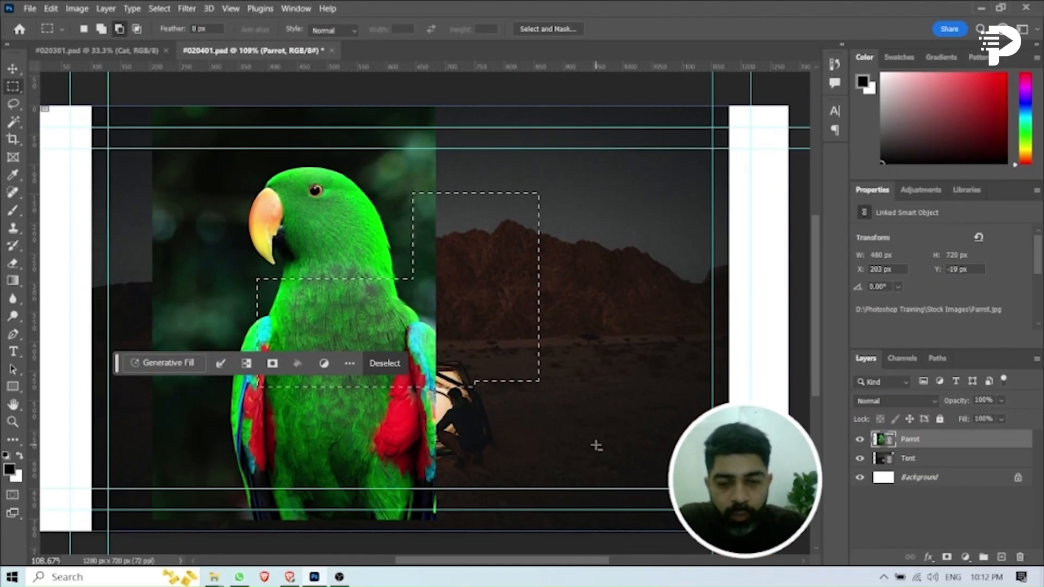
{"action": "left_click_drag", "start_coordinate": [596, 446], "coordinate": [437, 182]}
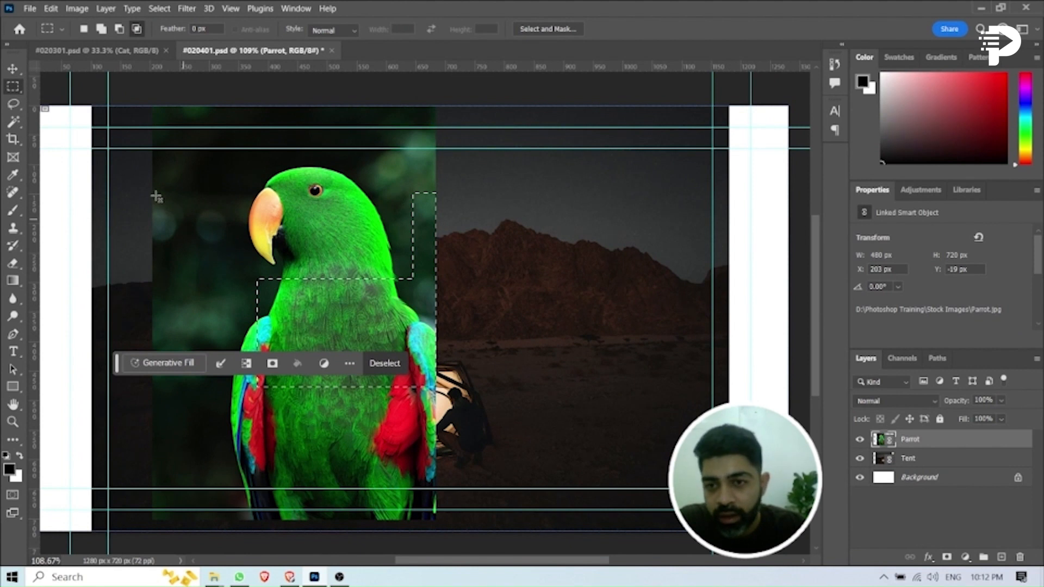
{"action": "left_click_drag", "start_coordinate": [156, 196], "coordinate": [372, 372]}
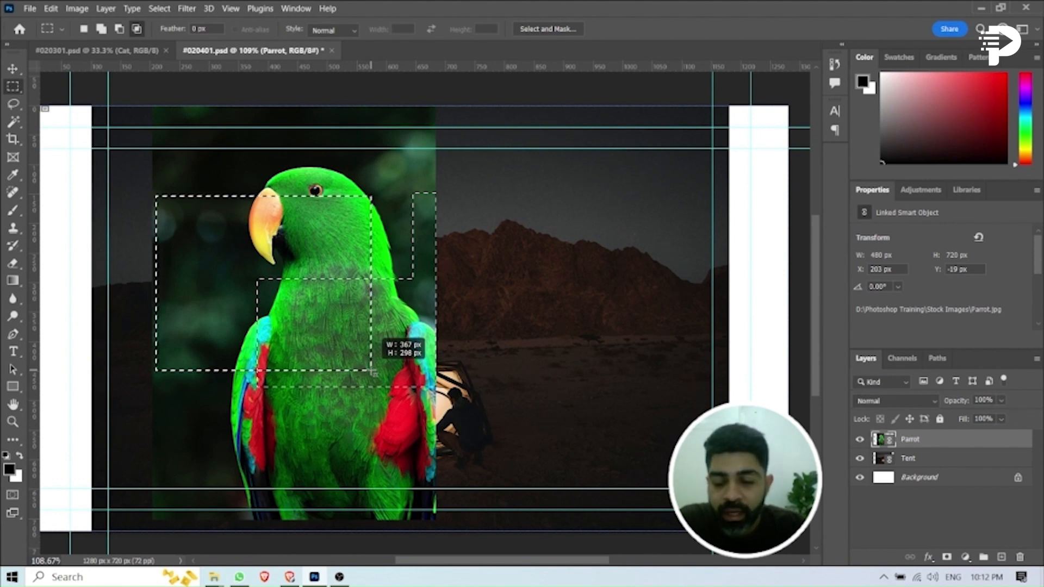
{"action": "left_click_drag", "start_coordinate": [371, 372], "coordinate": [372, 374]}
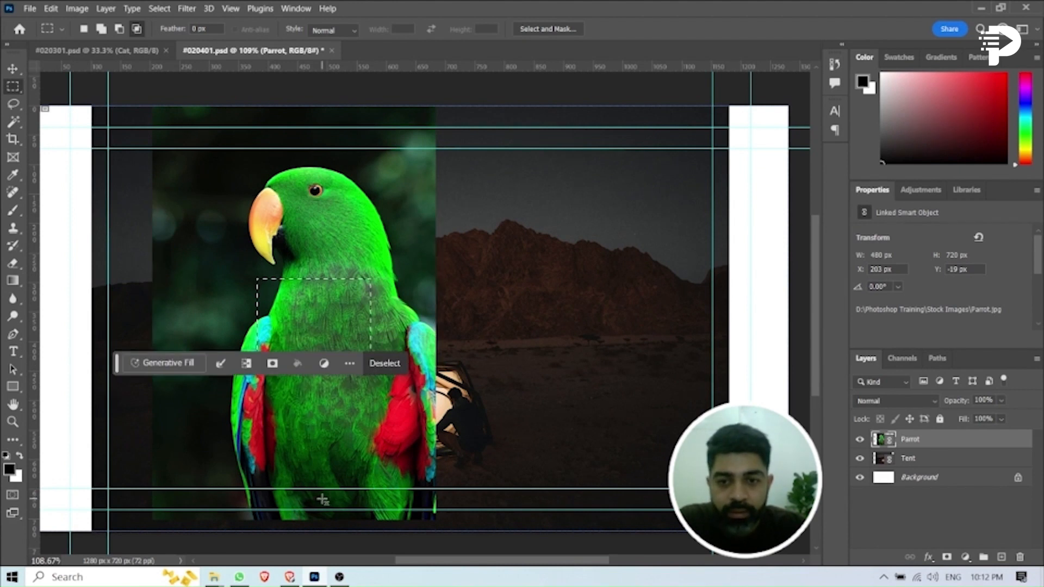
{"action": "left_click", "coordinate": [219, 363]}
{"action": "left_click", "coordinate": [251, 407]}
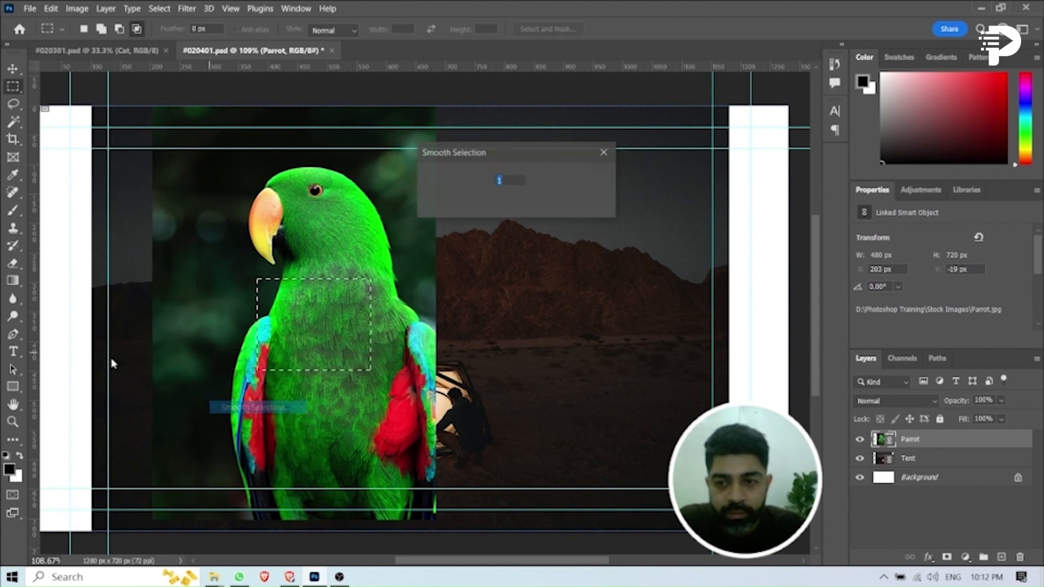
{"action": "left_click", "coordinate": [593, 204]}
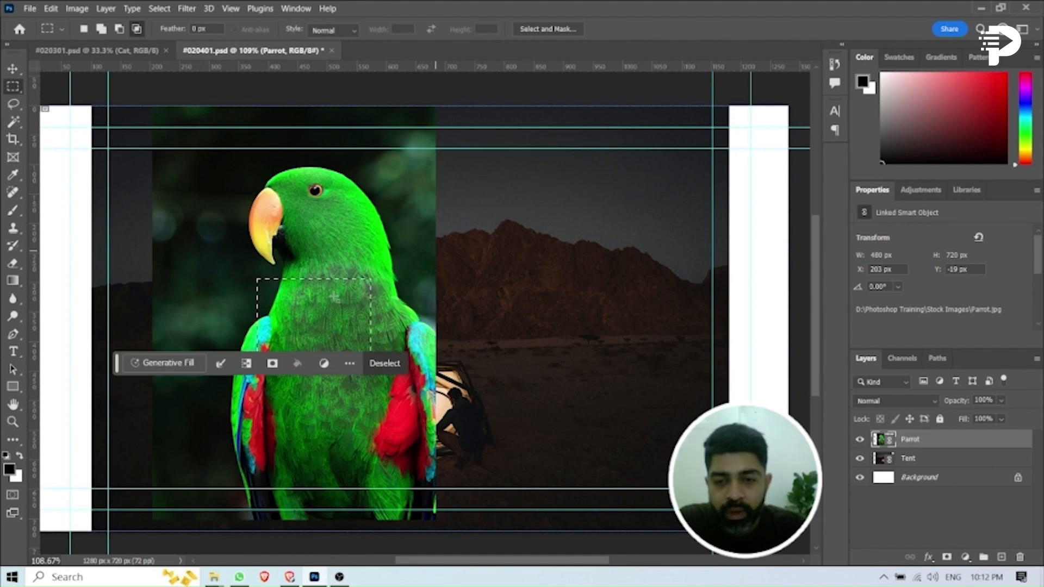
Move the contextual task bar below the selection and set the marquee's feather to 0 px
{"action": "left_click_drag", "start_coordinate": [118, 365], "coordinate": [117, 404]}
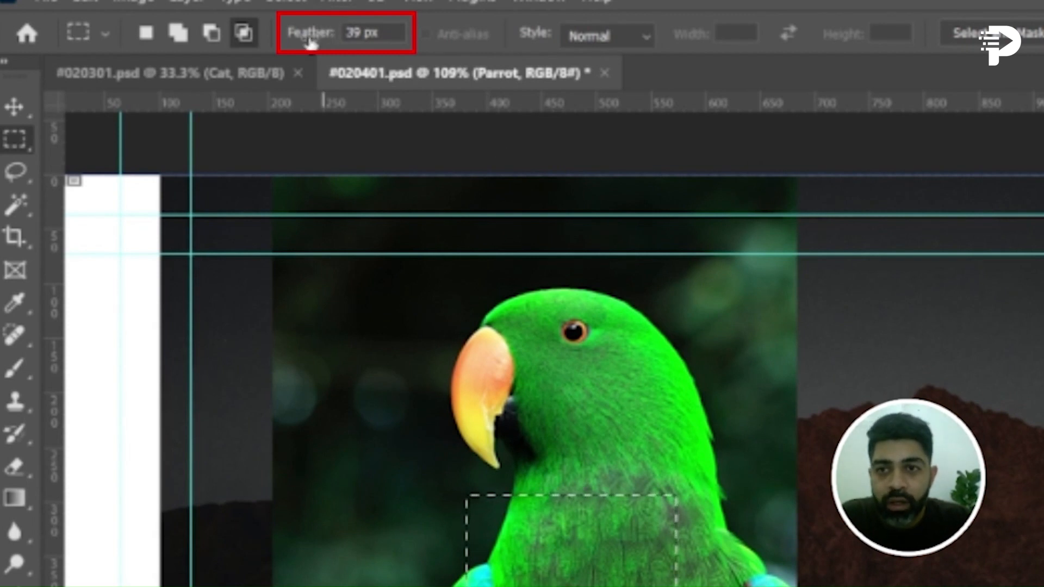
{"action": "key", "text": "Return"}
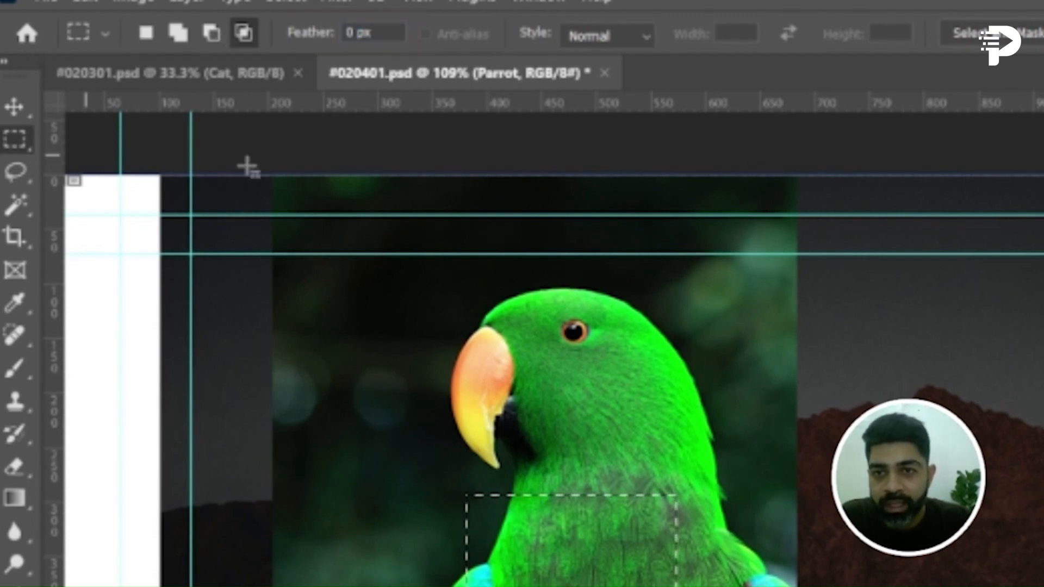
Draw a new marquee with a fixed ratio of 16 by 9, starting at the parrot's head and extending over the mountains
{"action": "left_click", "coordinate": [604, 37]}
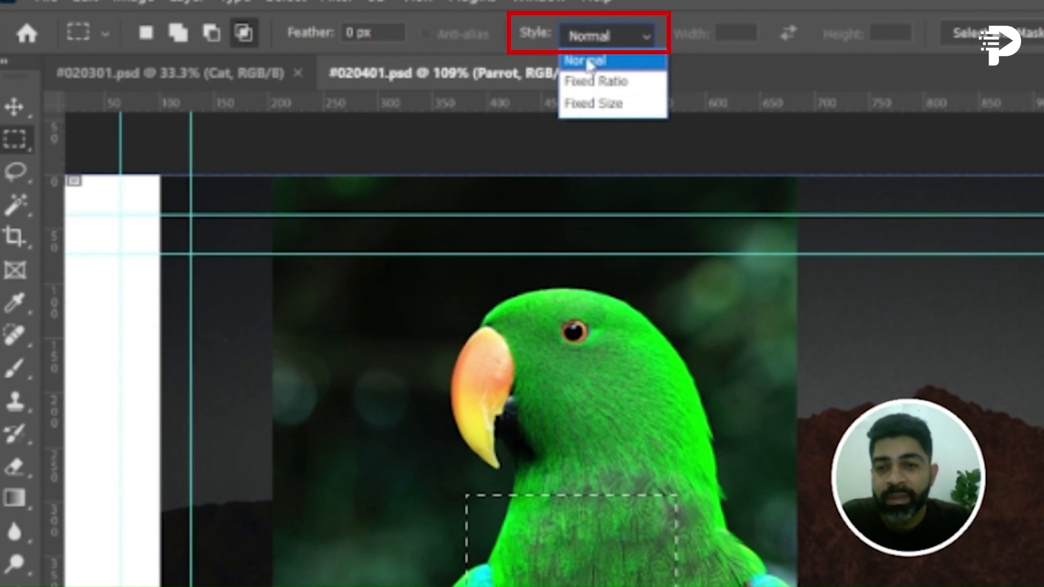
{"action": "left_click", "coordinate": [153, 38]}
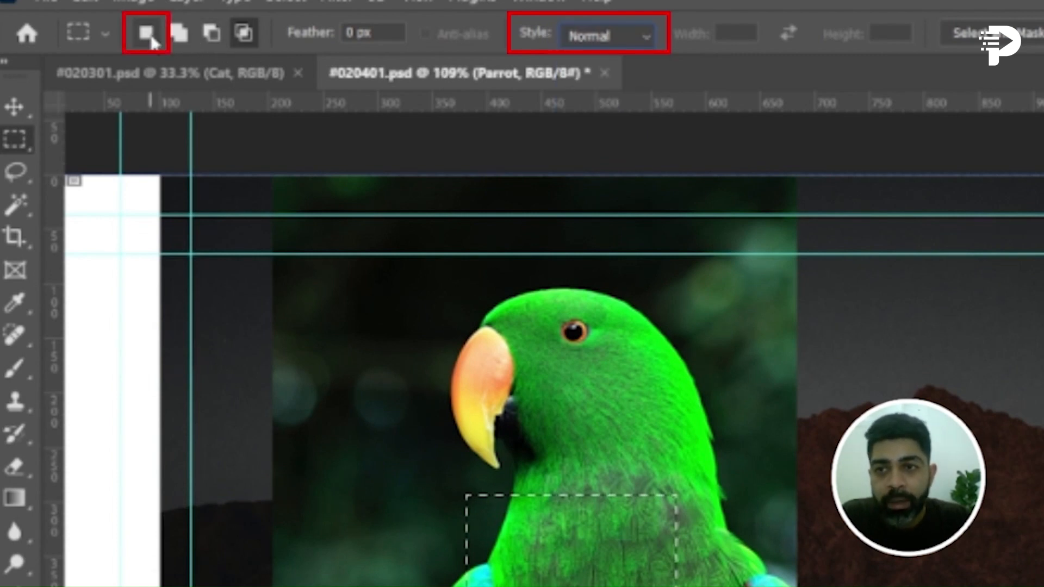
{"action": "left_click", "coordinate": [623, 39]}
{"action": "left_click", "coordinate": [621, 85]}
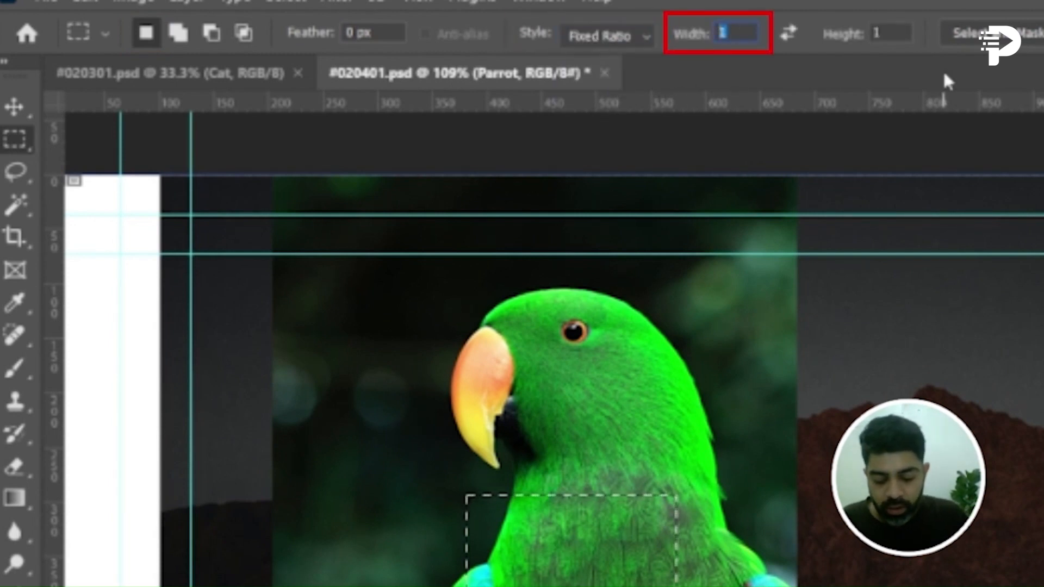
{"action": "left_click", "coordinate": [905, 34]}
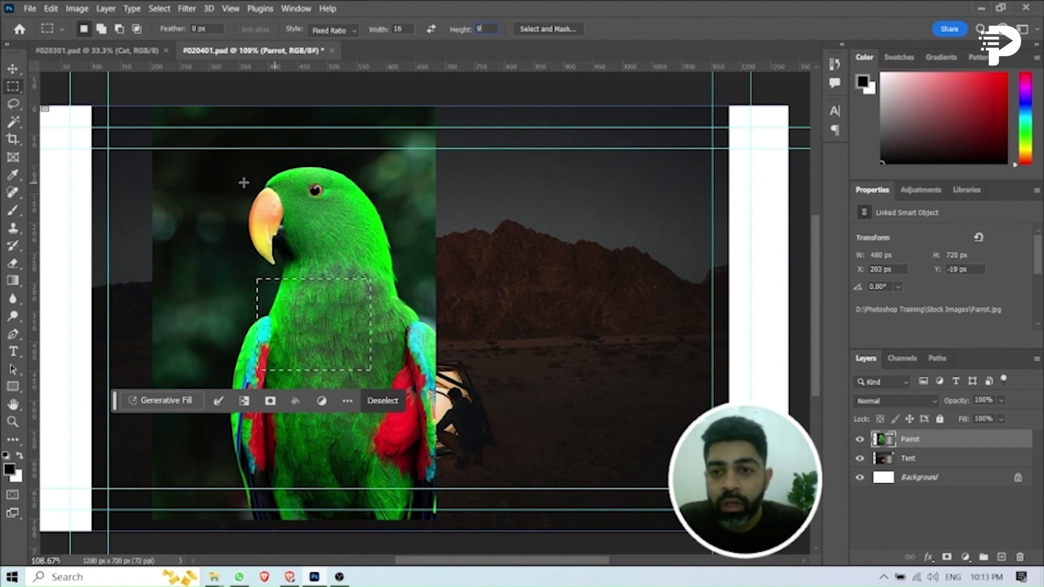
{"action": "left_click_drag", "start_coordinate": [247, 176], "coordinate": [580, 491]}
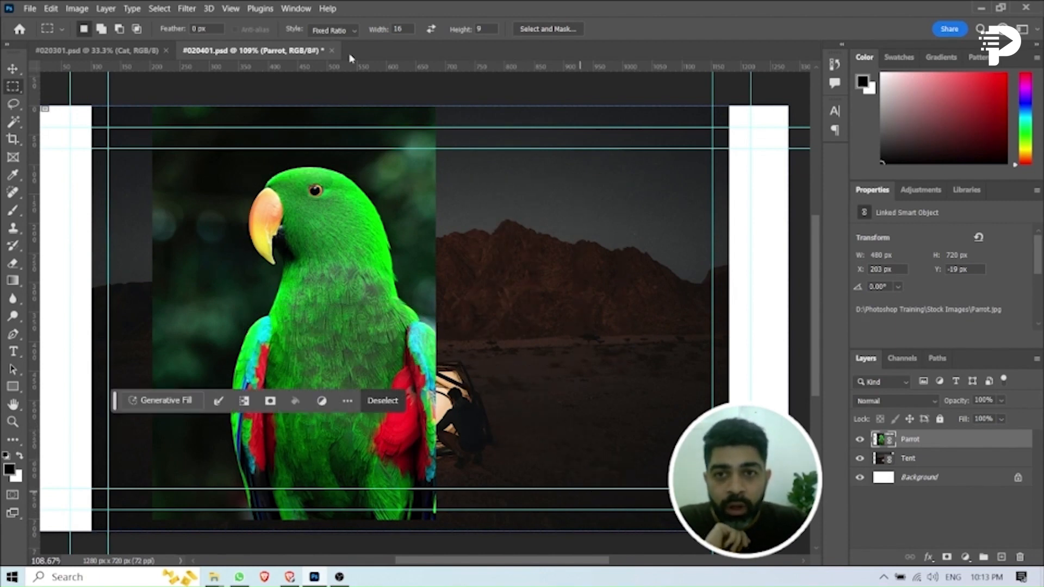
Change the marquee style to Fixed Size, set width and height to 64 cm, and place the selection on the document
{"action": "left_click", "coordinate": [340, 27]}
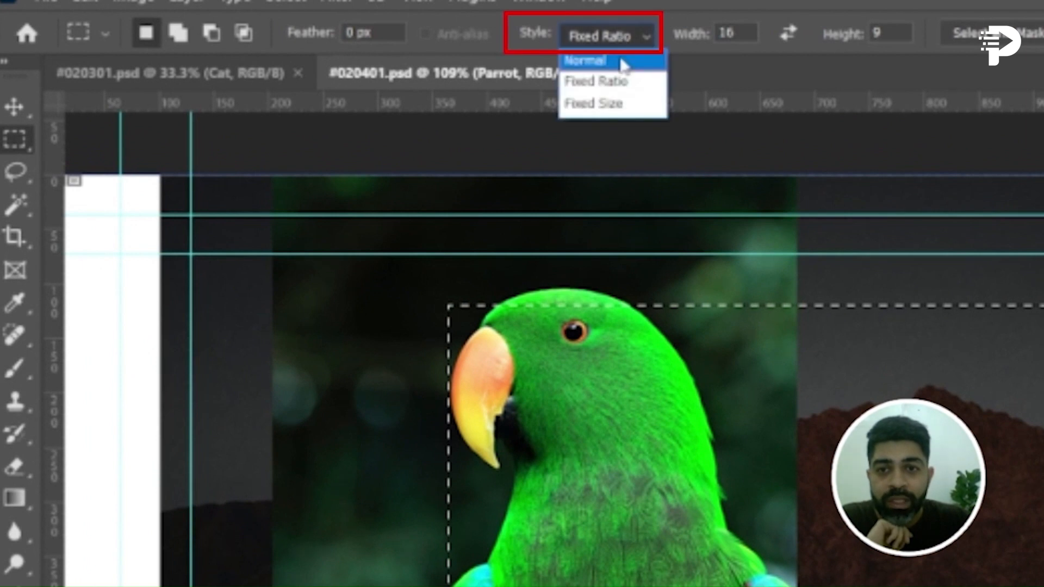
{"action": "left_click", "coordinate": [616, 106]}
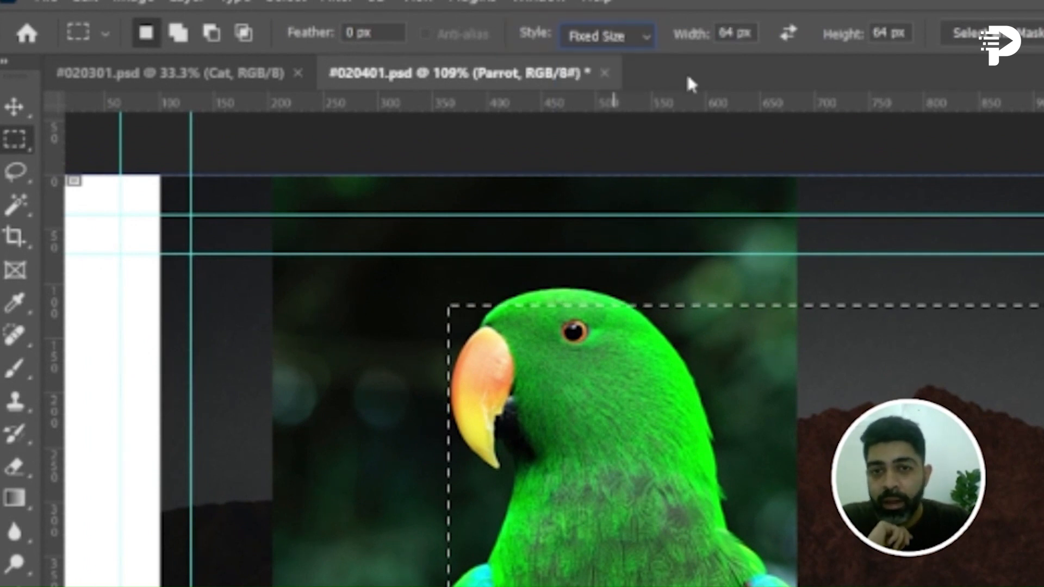
{"action": "left_click_drag", "start_coordinate": [738, 31], "coordinate": [745, 31]}
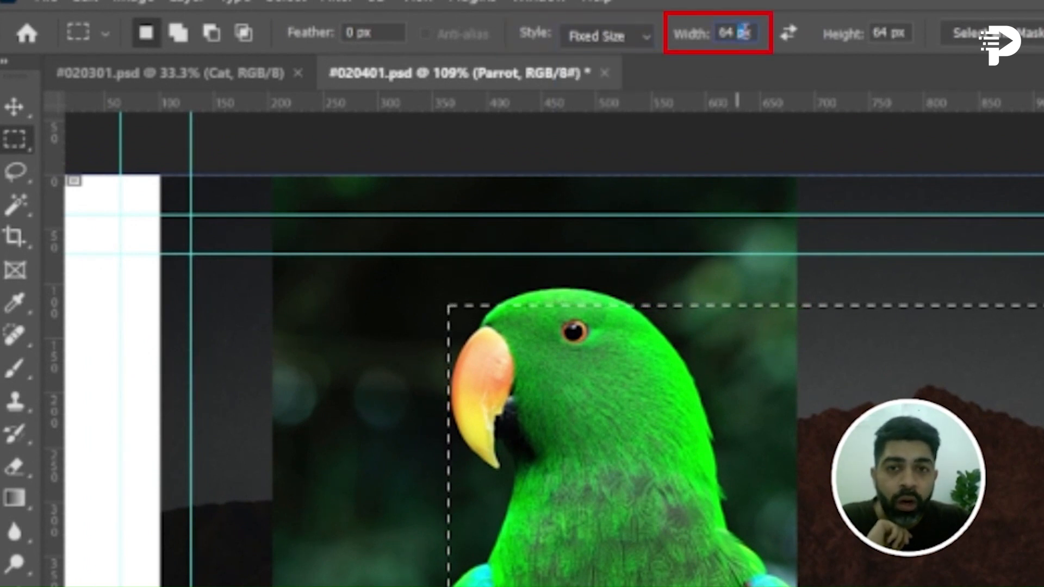
{"action": "left_click", "coordinate": [898, 38]}
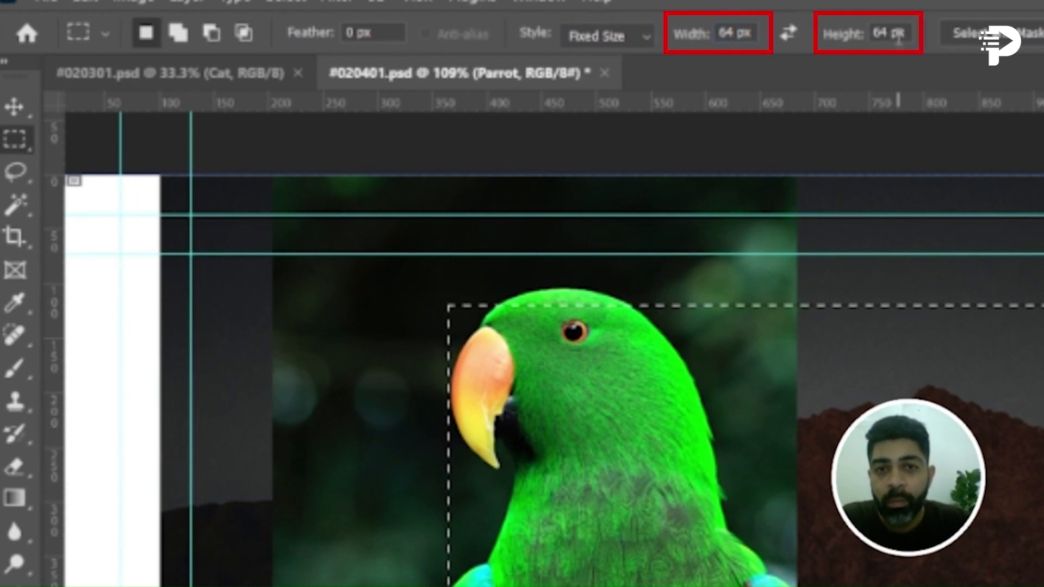
{"action": "left_click_drag", "start_coordinate": [754, 34], "coordinate": [733, 34]}
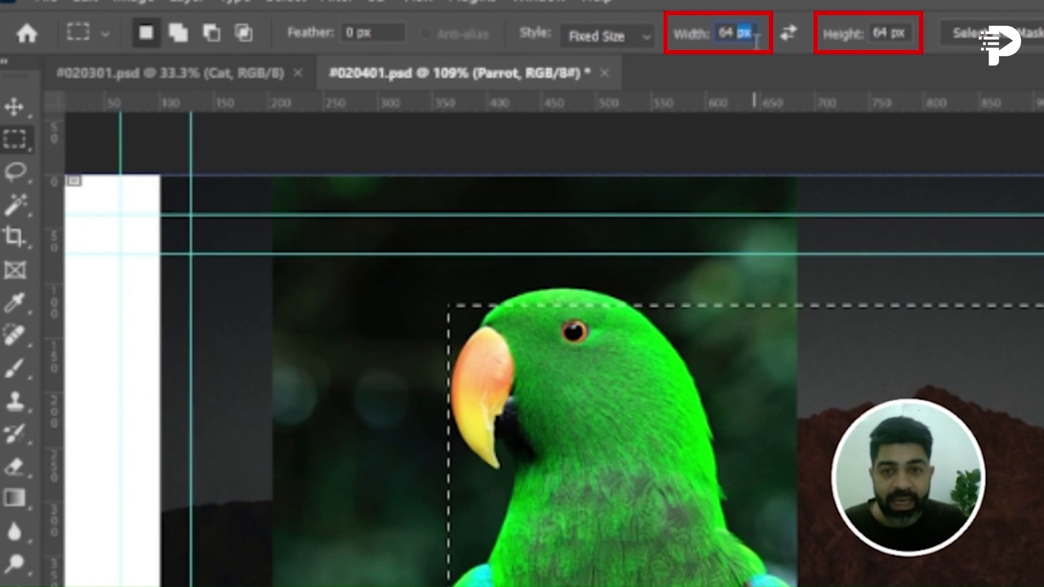
{"action": "type", "text": "cm"}
{"action": "left_click", "coordinate": [905, 33]}
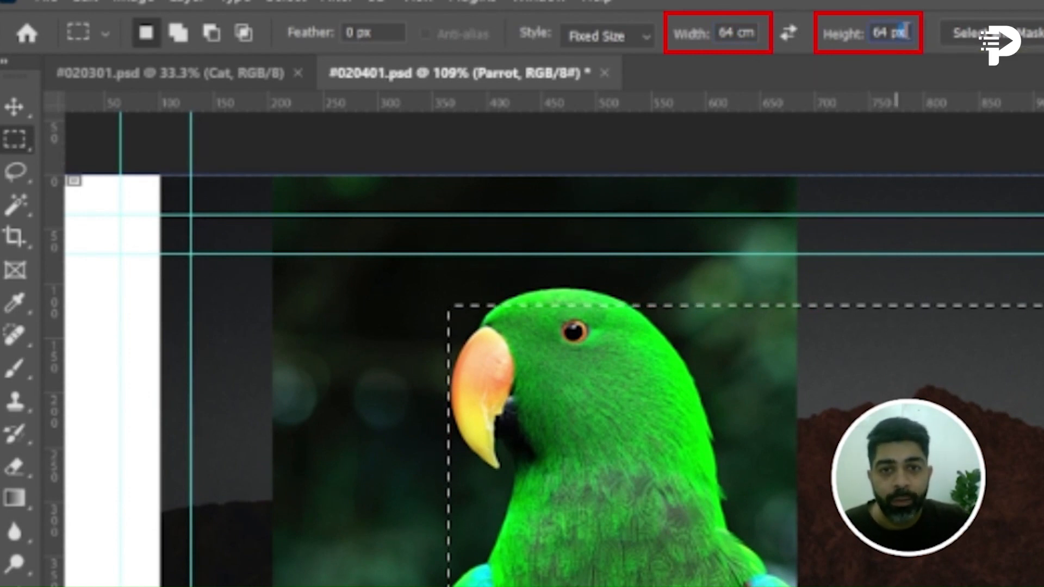
{"action": "type", "text": "cm"}
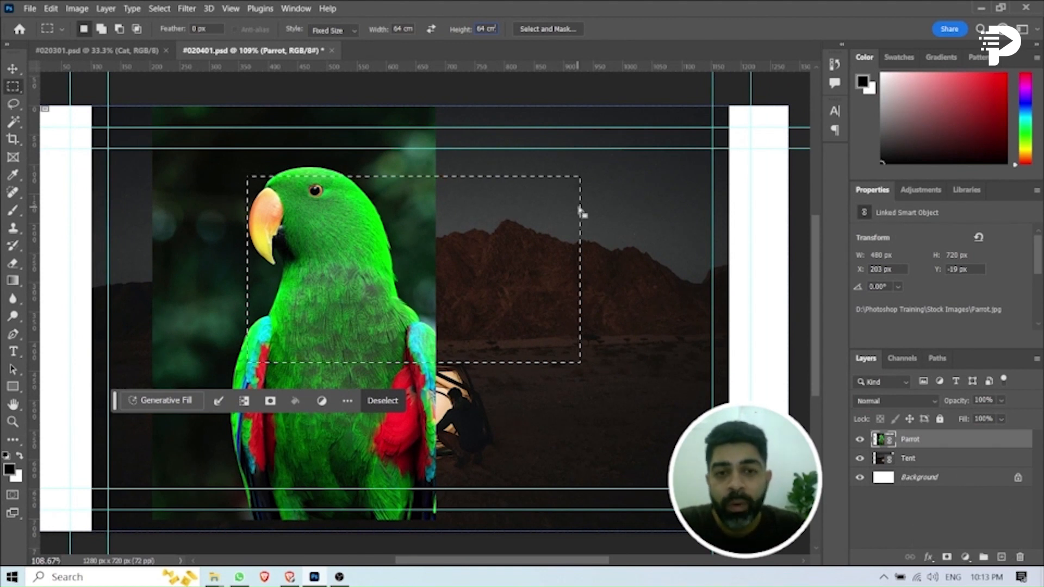
{"action": "left_click", "coordinate": [212, 180]}
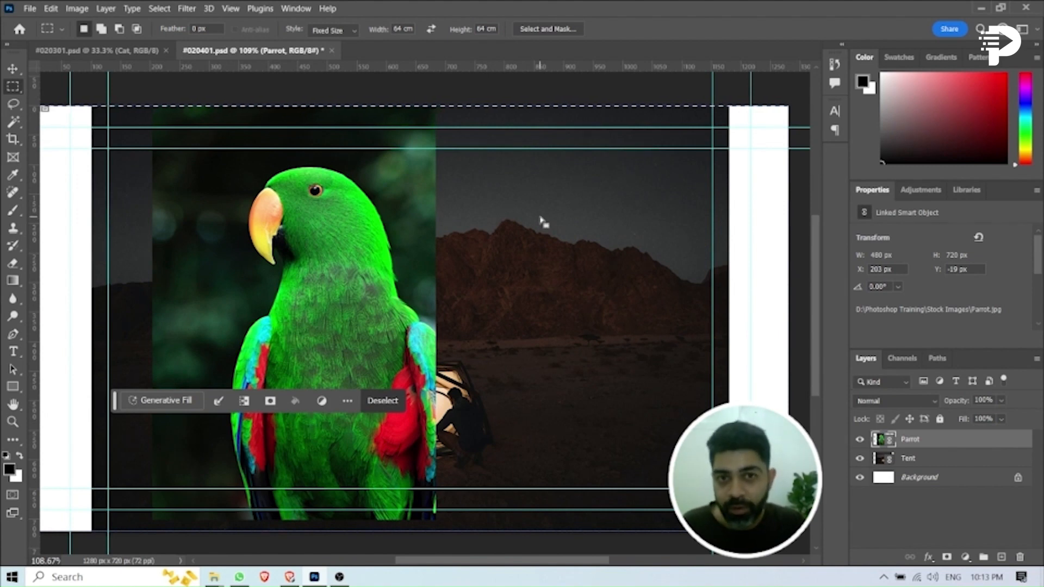
Examine how much of the canvas the 64 cm selection covers
{"action": "key", "text": "ctrl+minus"}
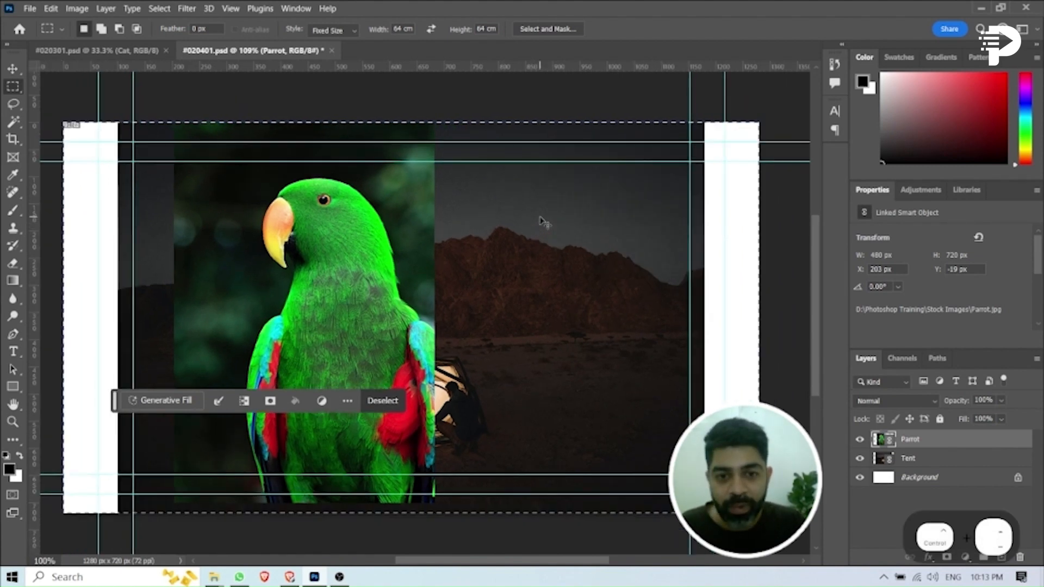
{"action": "key", "text": "ctrl+minus"}
{"action": "key", "text": "ctrl+minus"}
{"action": "key", "text": "ctrl+minus"}
{"action": "key", "text": "ctrl+minus"}
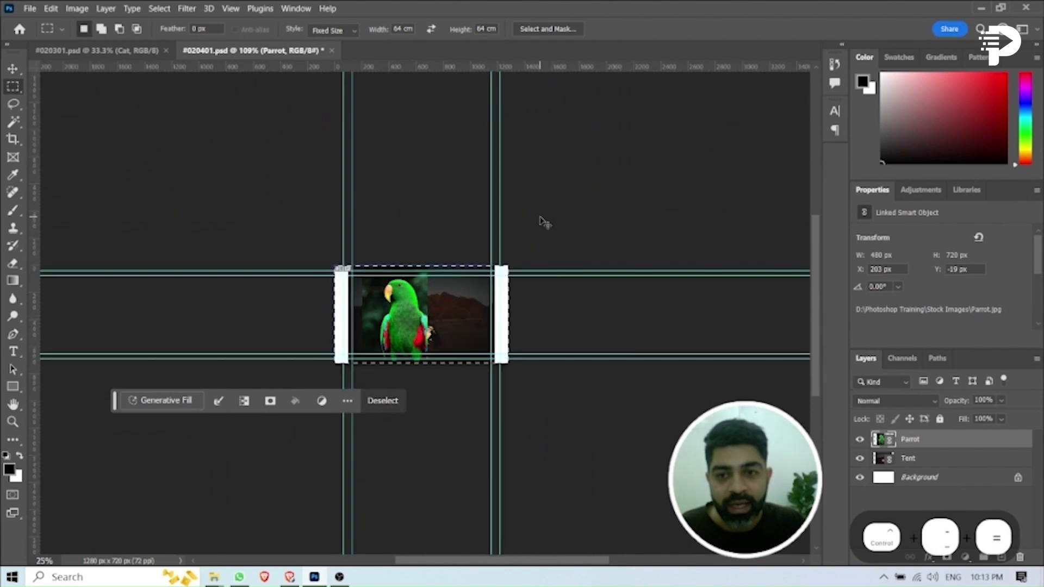
{"action": "key", "text": "ctrl+equal"}
{"action": "key", "text": "ctrl+equal"}
{"action": "key", "text": "ctrl+equal"}
{"action": "key", "text": "ctrl+equal"}
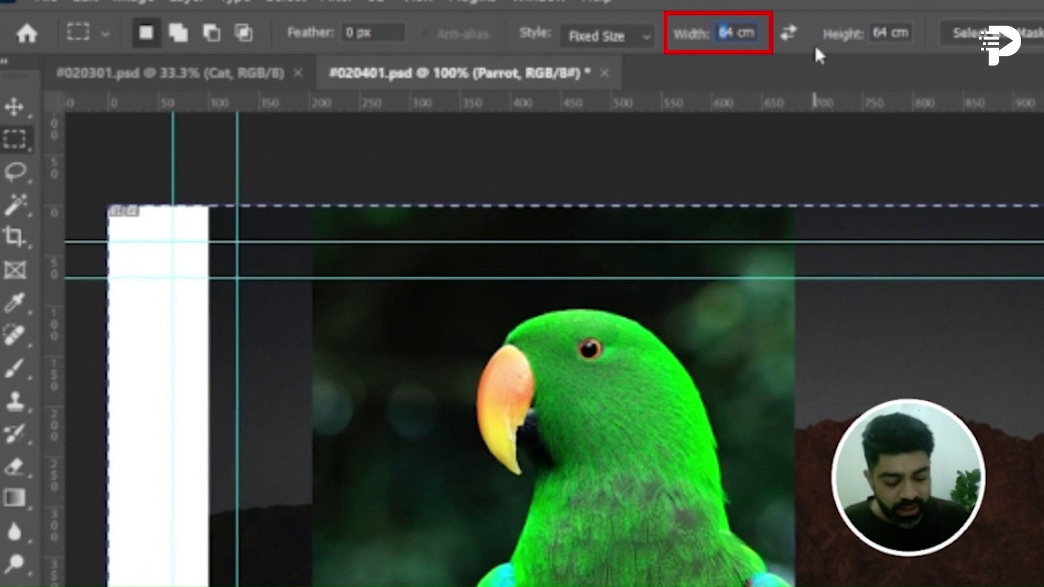
Set the fixed-size marquee to a width of 4 cm and a height of 3 cm
{"action": "key", "text": "BackSpace"}
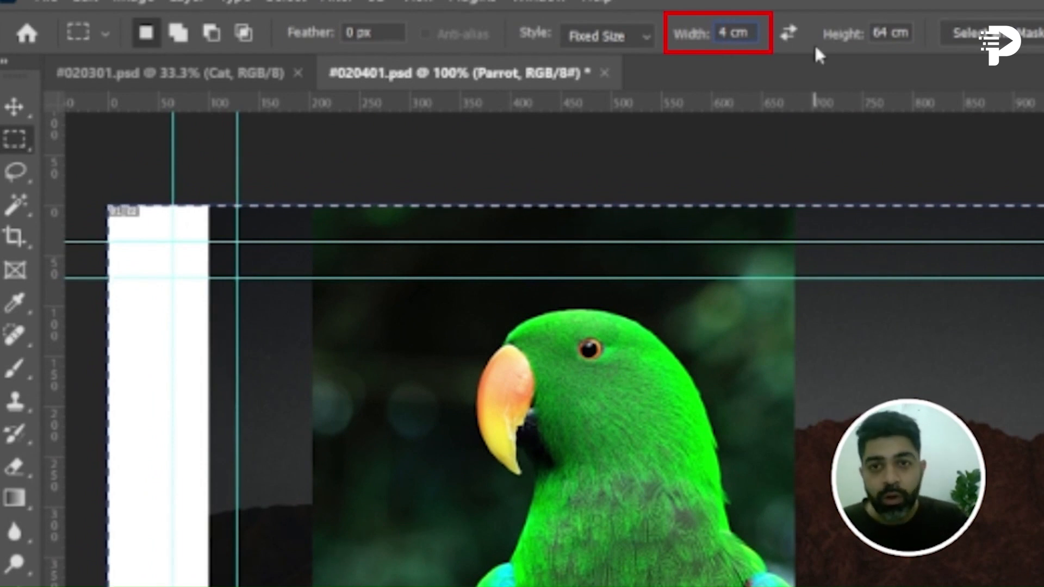
{"action": "left_click", "coordinate": [884, 31]}
{"action": "key", "text": "BackSpace"}
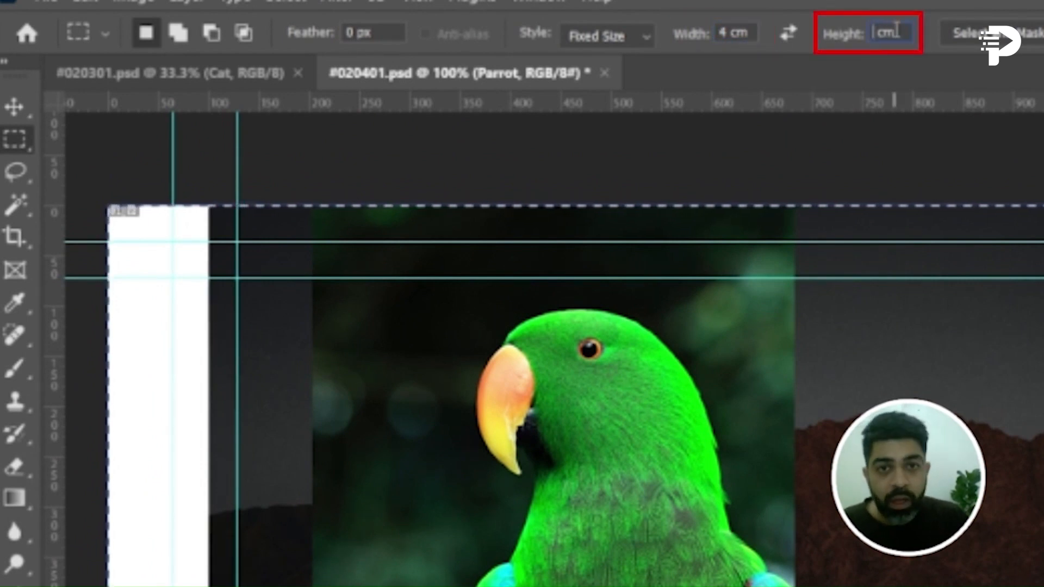
{"action": "type", "text": "3"}
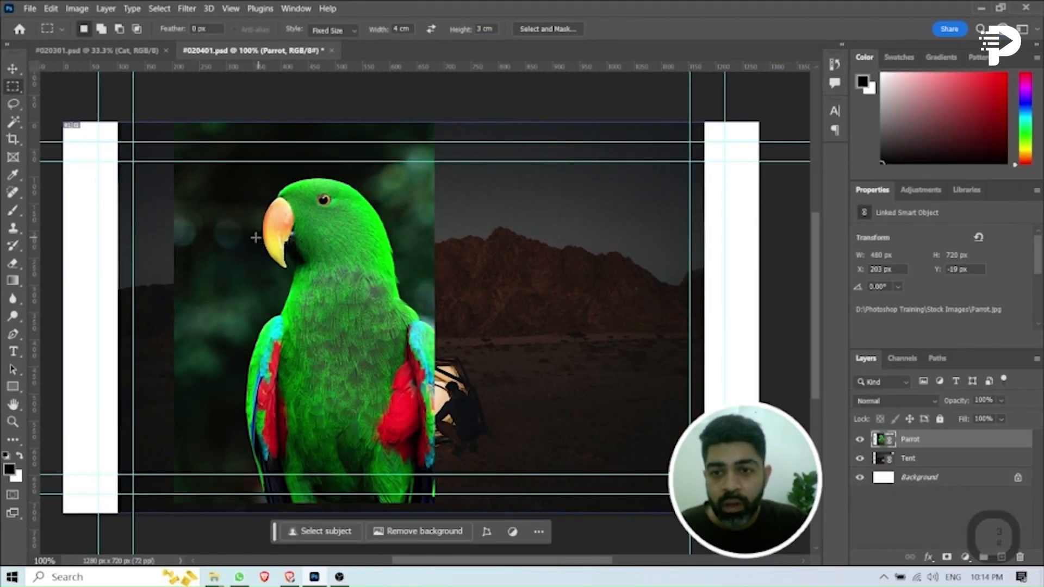
Place the fixed-size selection at several spots on the parrot and in the sky, finishing at the foot of the mountains
{"action": "left_click", "coordinate": [256, 238]}
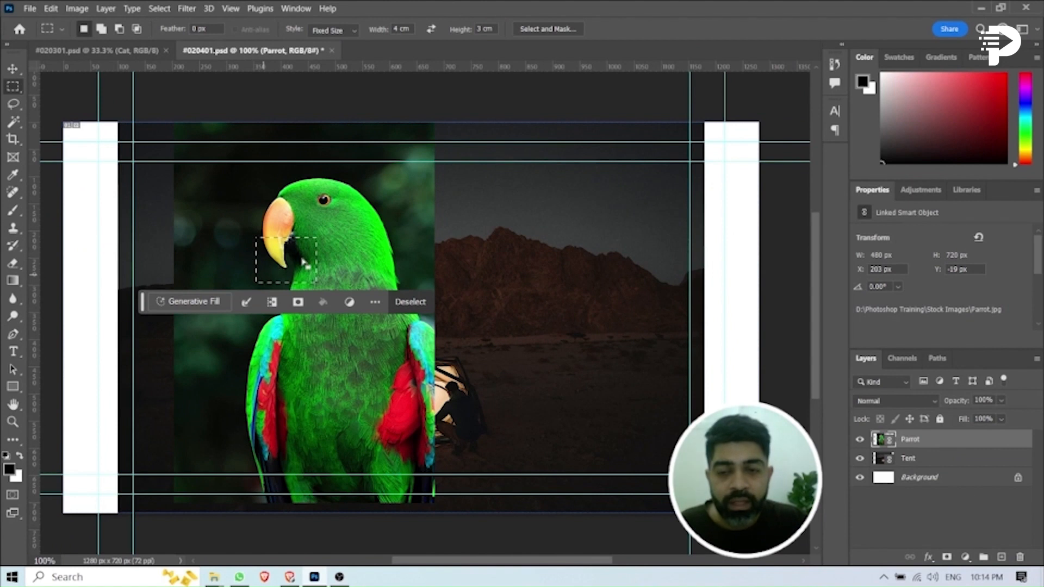
{"action": "left_click", "coordinate": [485, 271]}
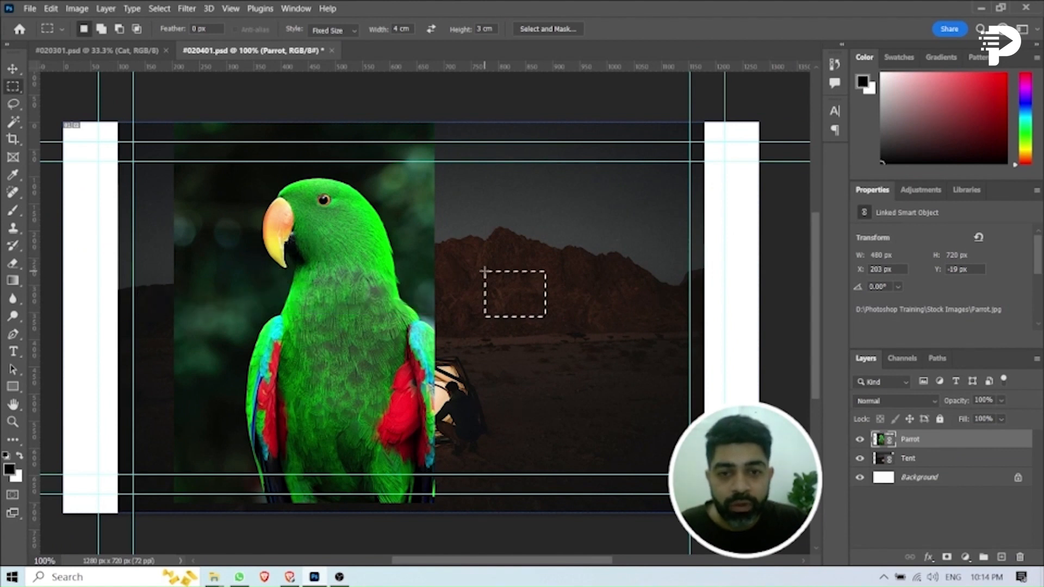
{"action": "left_click", "coordinate": [517, 186]}
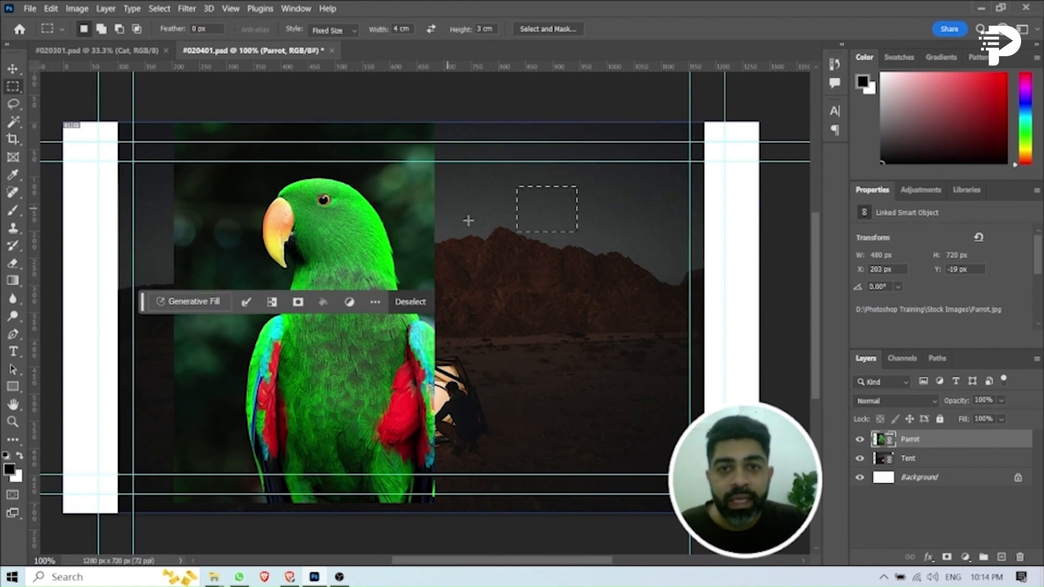
{"action": "left_click", "coordinate": [547, 295]}
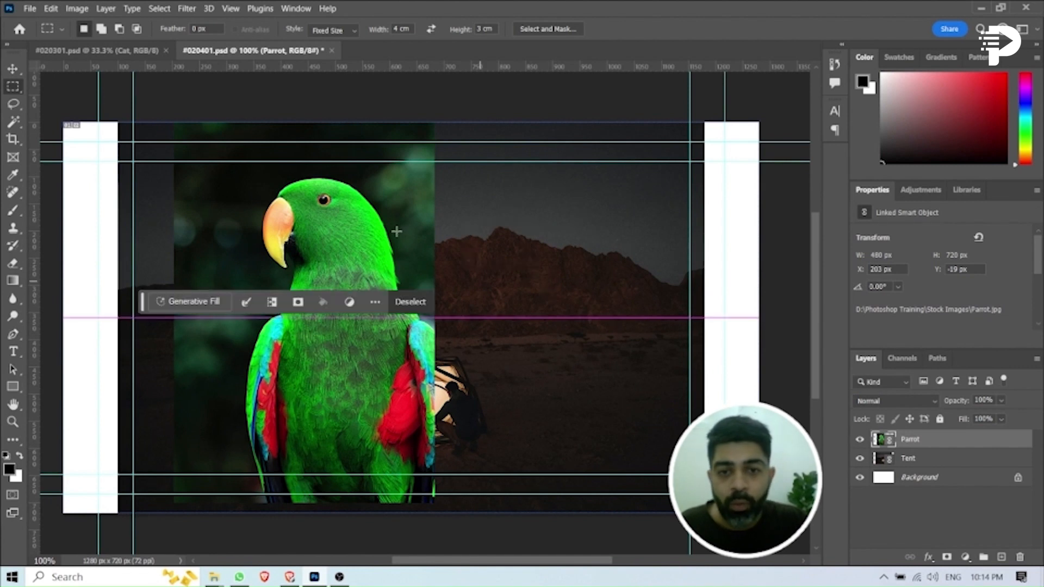
{"action": "left_click_drag", "start_coordinate": [286, 224], "coordinate": [275, 205]}
{"action": "left_click", "coordinate": [563, 304]}
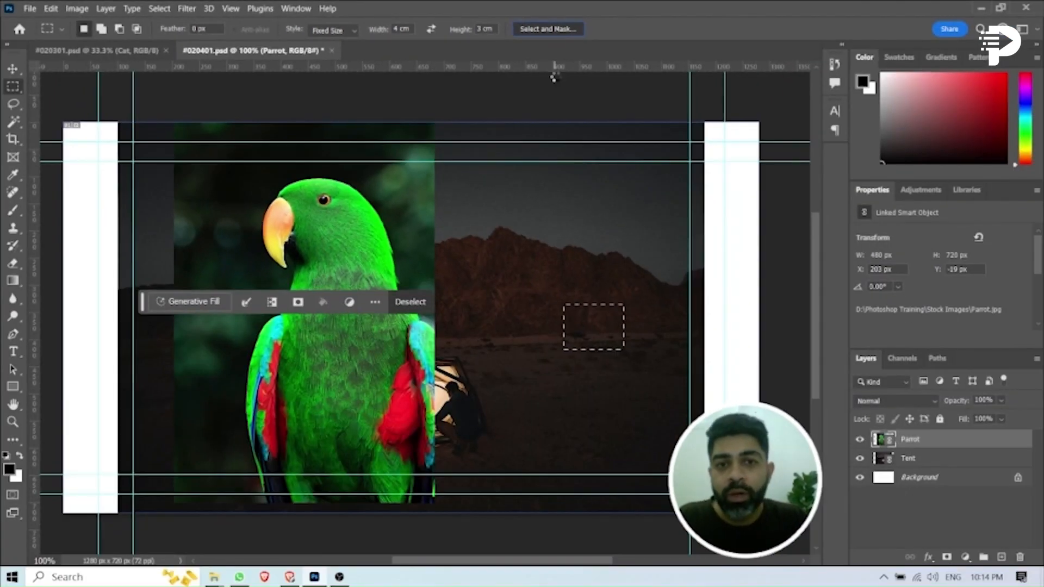
Open the Select and Mask workspace for the current selection and leave it without making changes
{"action": "key", "text": "ctrl+alt+r"}
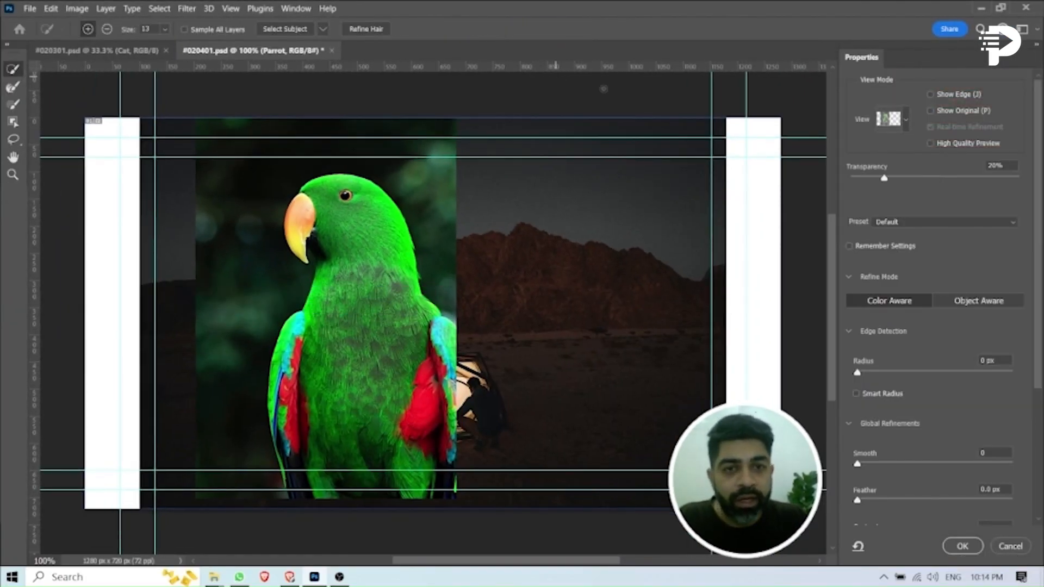
{"action": "key", "text": "Escape"}
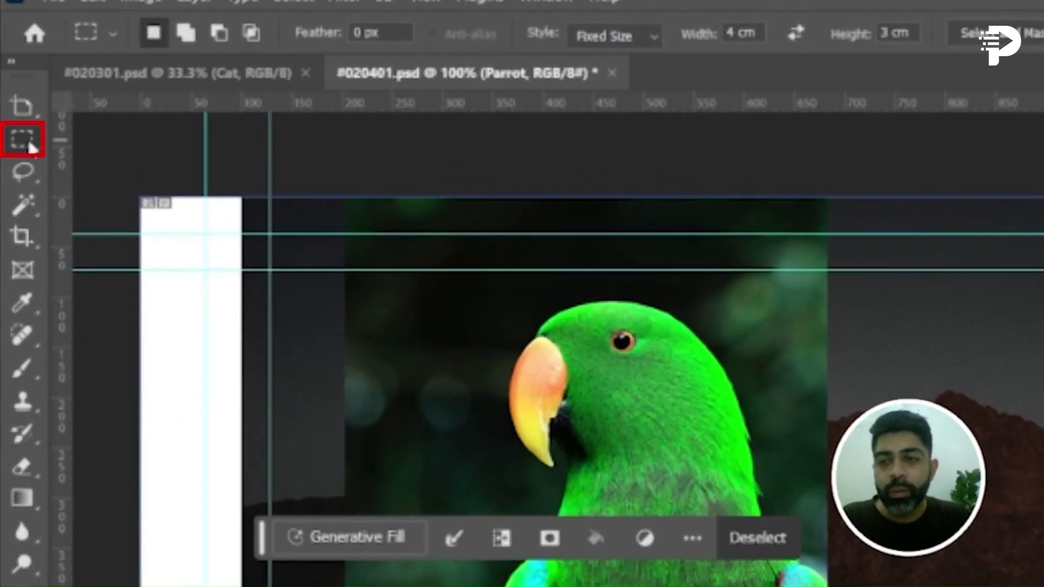
Switch from the marquee to the Lasso tool and draw a round freehand selection spanning the parrot's body and the mountains
{"action": "right_click", "coordinate": [16, 90]}
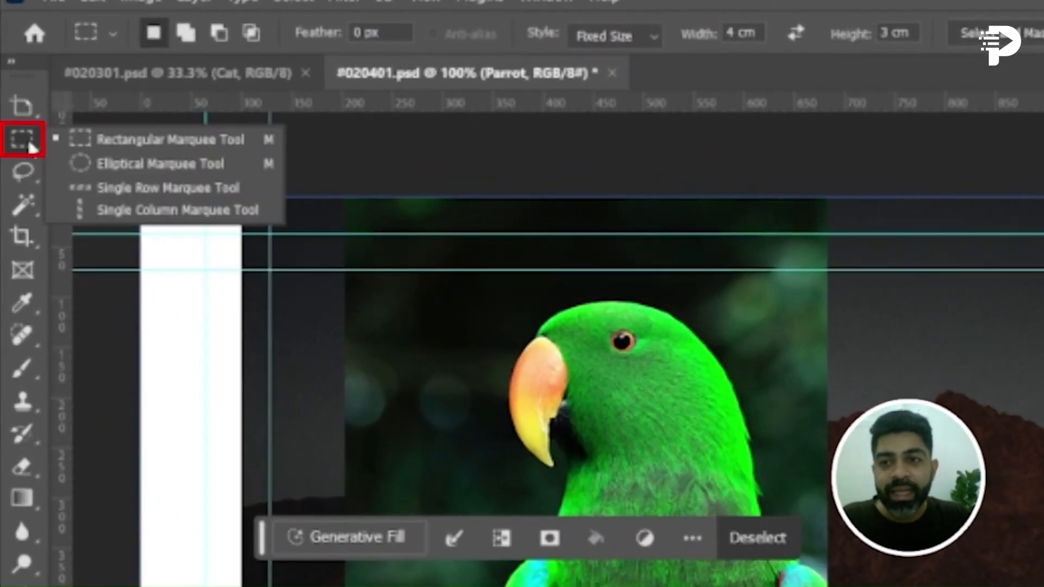
{"action": "left_click", "coordinate": [21, 173]}
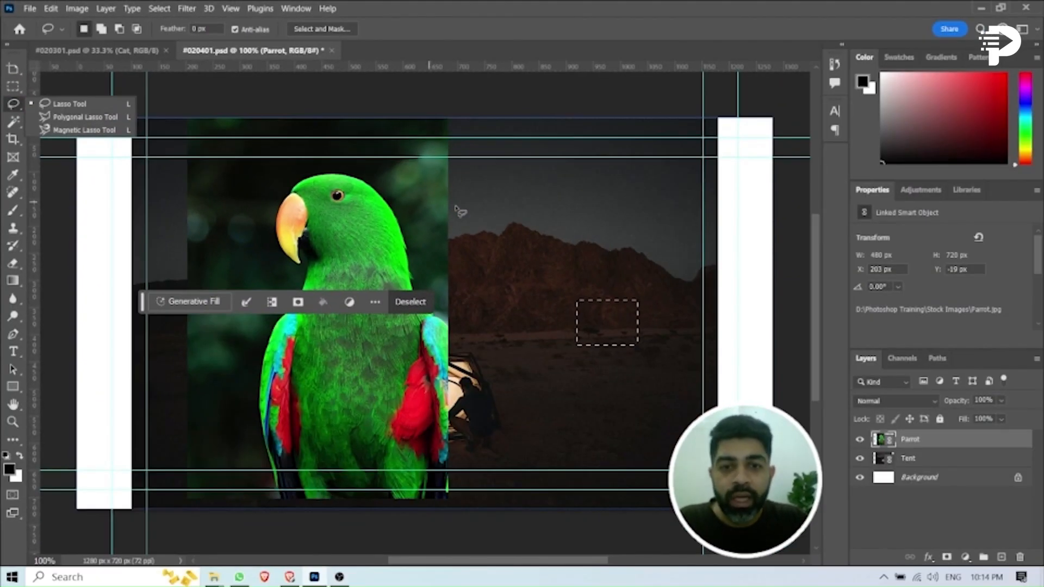
{"action": "left_click_drag", "start_coordinate": [841, 359], "coordinate": [738, 339]}
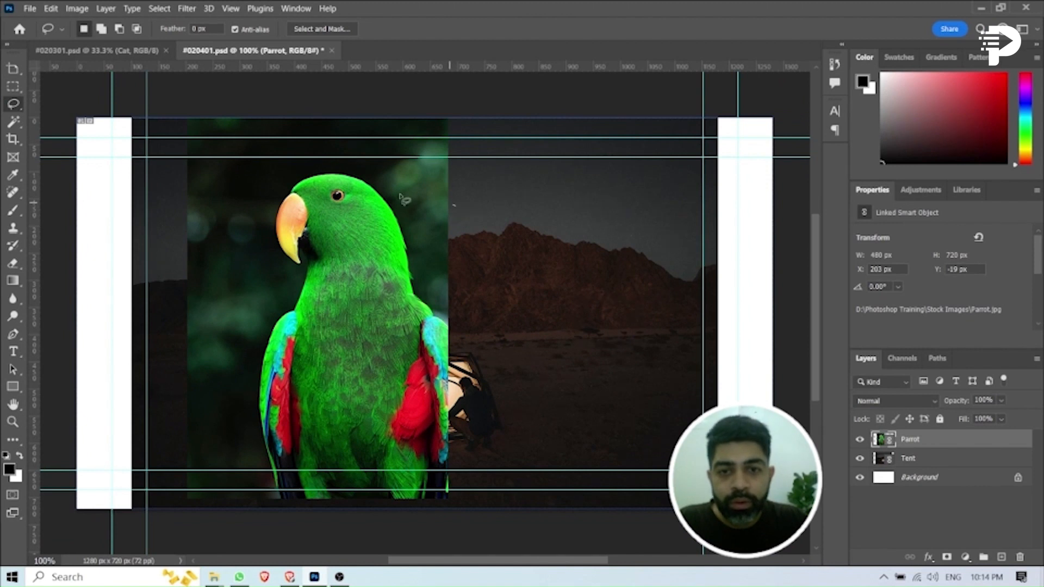
{"action": "mouse_move", "coordinate": [453, 206]}
{"action": "left_mouse_down"}
{"action": "mouse_move", "coordinate": [316, 214]}
{"action": "mouse_move", "coordinate": [514, 334]}
{"action": "mouse_move", "coordinate": [500, 228]}
{"action": "mouse_move", "coordinate": [455, 207]}
{"action": "left_mouse_up"}
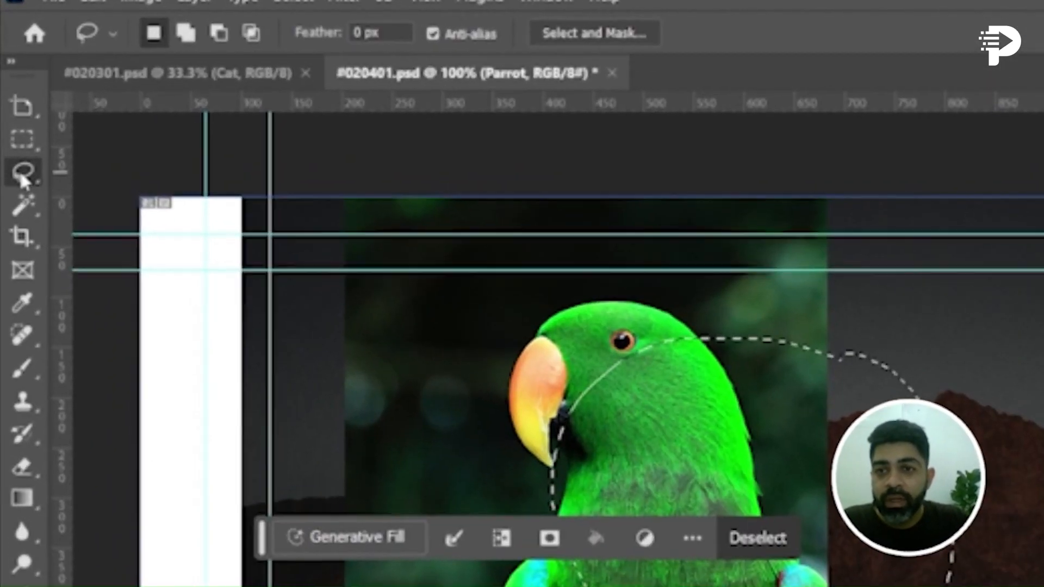
Switch to the Polygonal Lasso tool and clear the freehand selection
{"action": "right_click", "coordinate": [14, 106]}
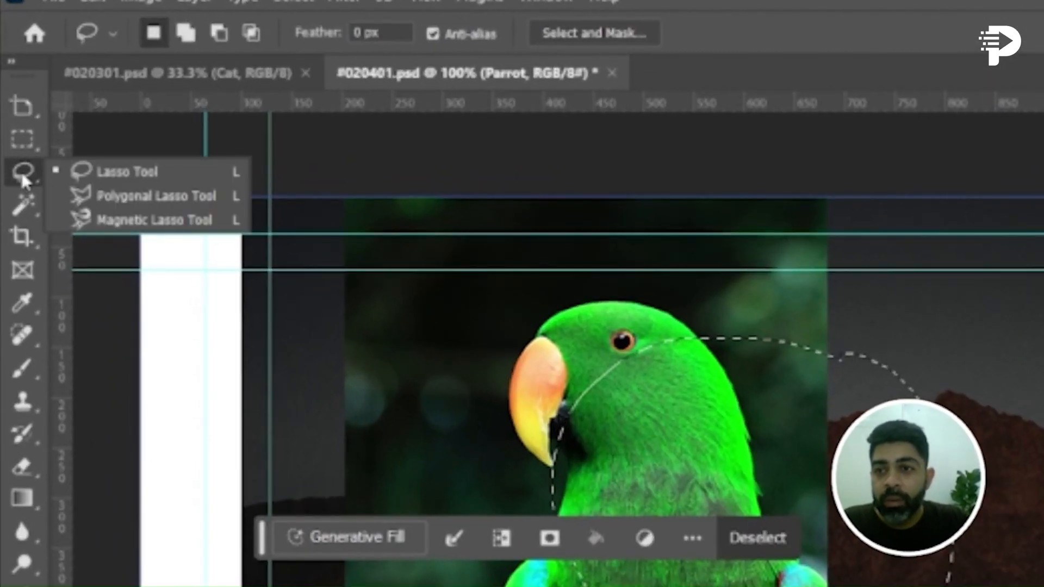
{"action": "left_click", "coordinate": [87, 195]}
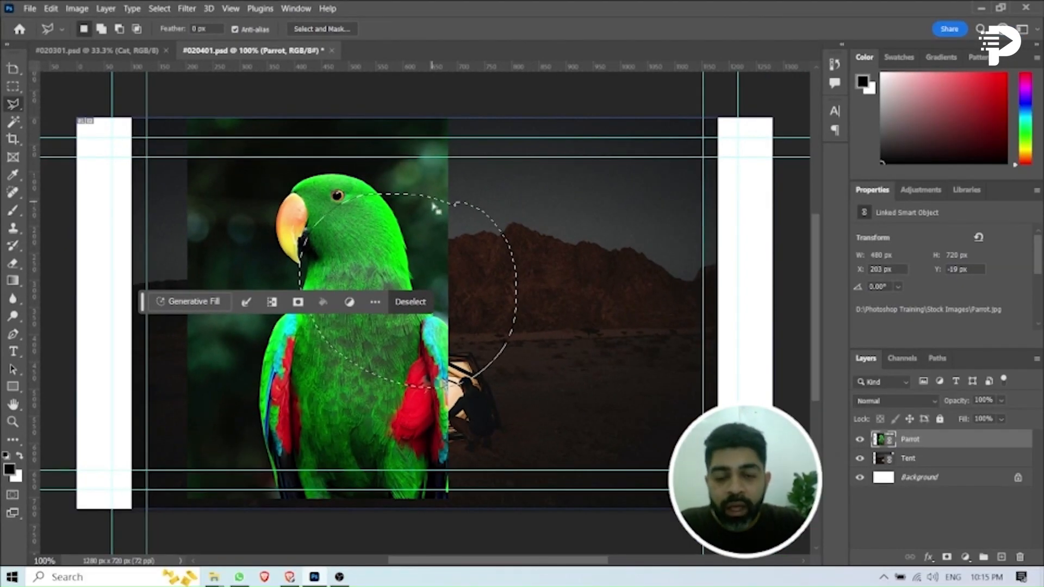
{"action": "key", "text": "ctrl+d"}
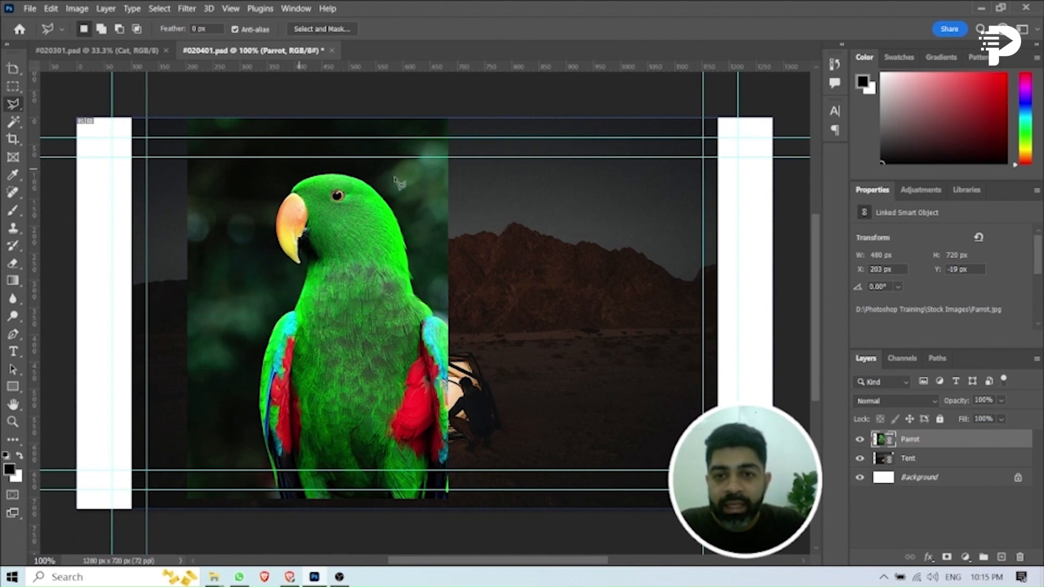
Draw a closed straight-edged selection around the parrot's head and chest, ending at its starting point above the head
{"action": "left_click", "coordinate": [390, 178]}
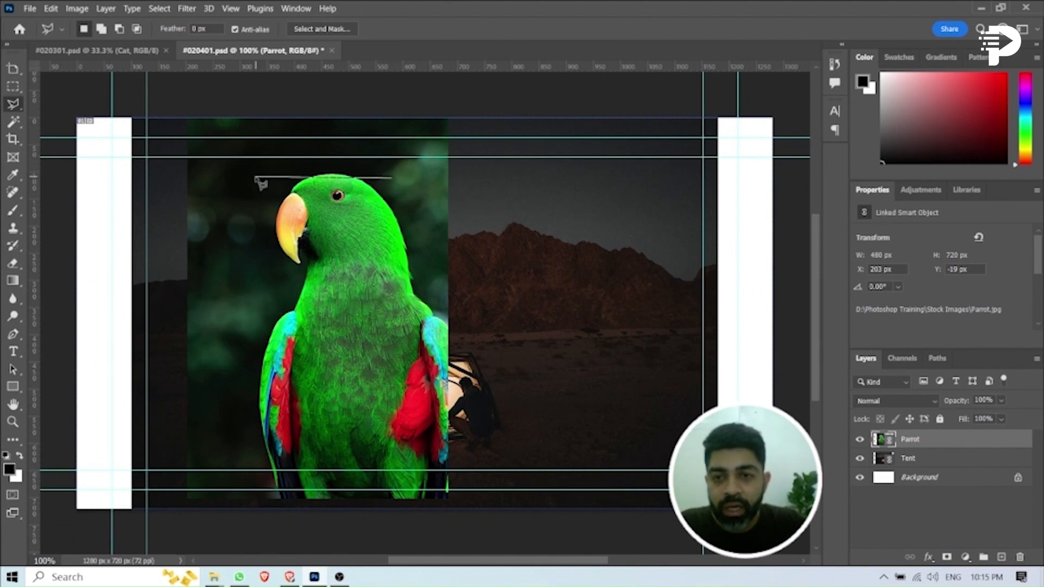
{"action": "left_click", "coordinate": [255, 178]}
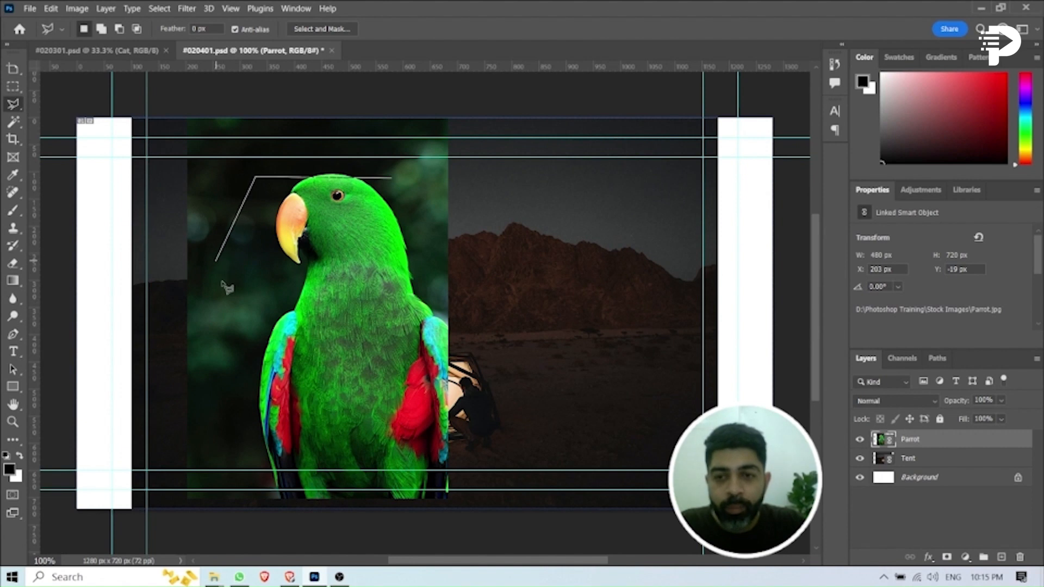
{"action": "left_click", "coordinate": [215, 261]}
{"action": "left_click", "coordinate": [252, 340]}
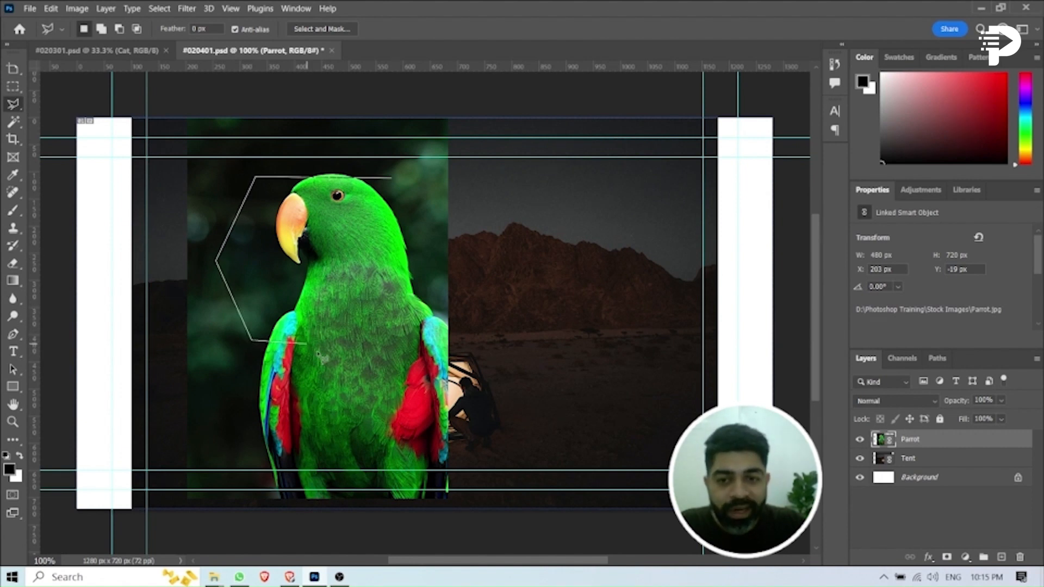
{"action": "left_click", "coordinate": [318, 352]}
{"action": "left_click", "coordinate": [364, 348]}
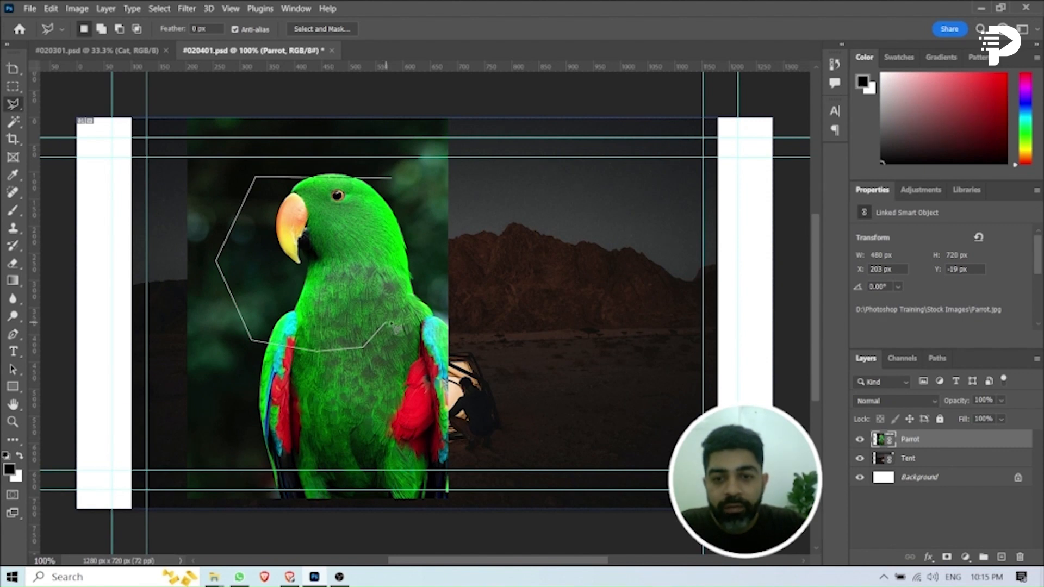
{"action": "left_click", "coordinate": [393, 323]}
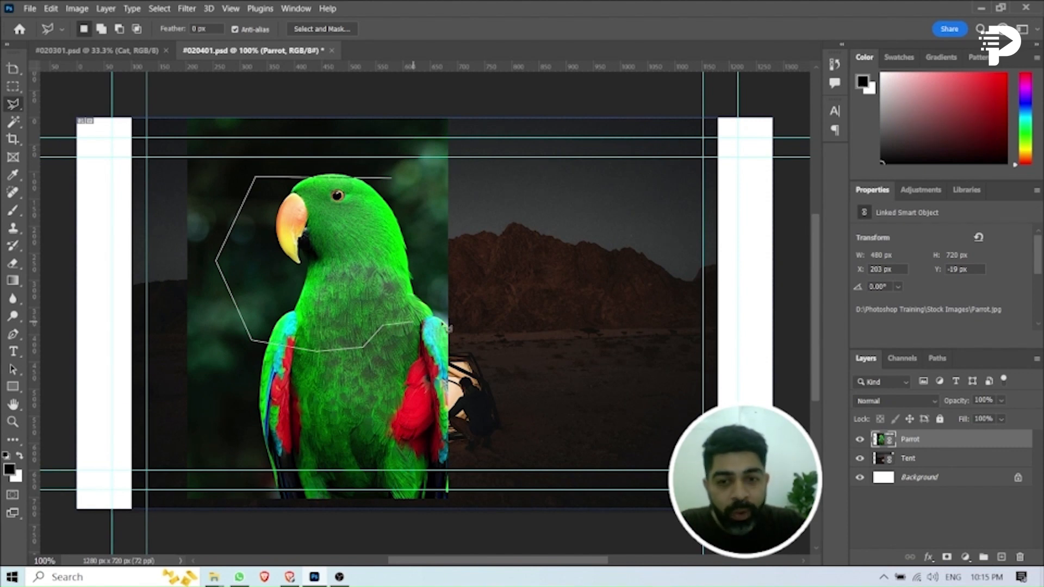
{"action": "left_click", "coordinate": [442, 313]}
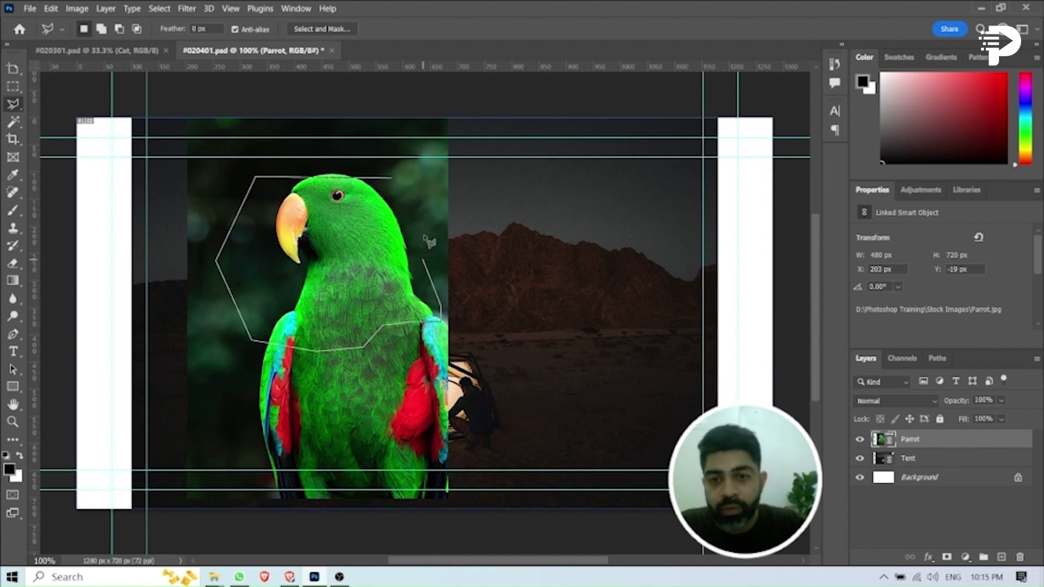
{"action": "left_click", "coordinate": [427, 192]}
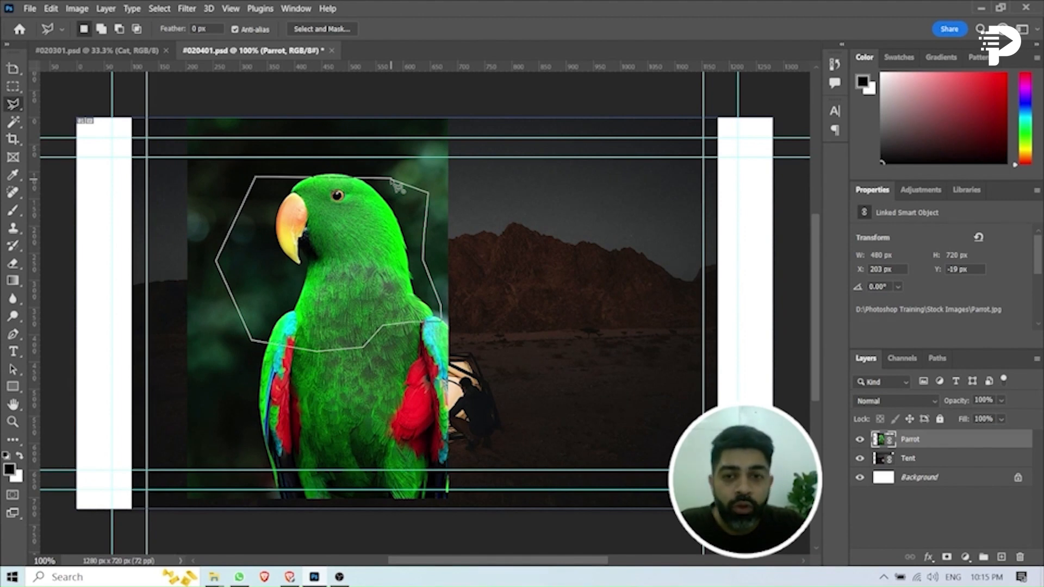
{"action": "left_click", "coordinate": [392, 182]}
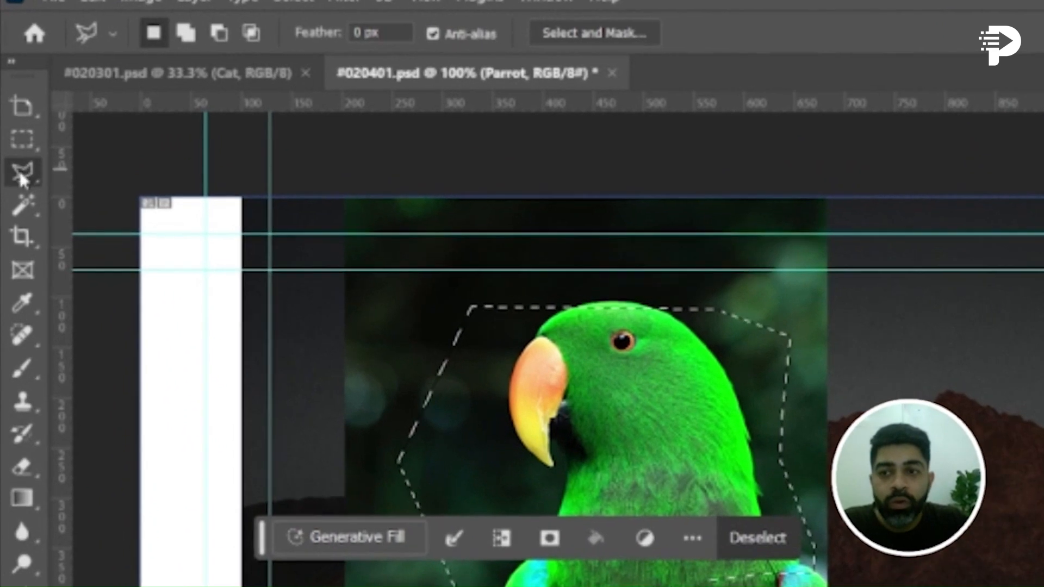
Switch to the regular Lasso tool and return to the Polygonal Lasso tool
{"action": "right_click", "coordinate": [20, 174]}
{"action": "left_click", "coordinate": [112, 171]}
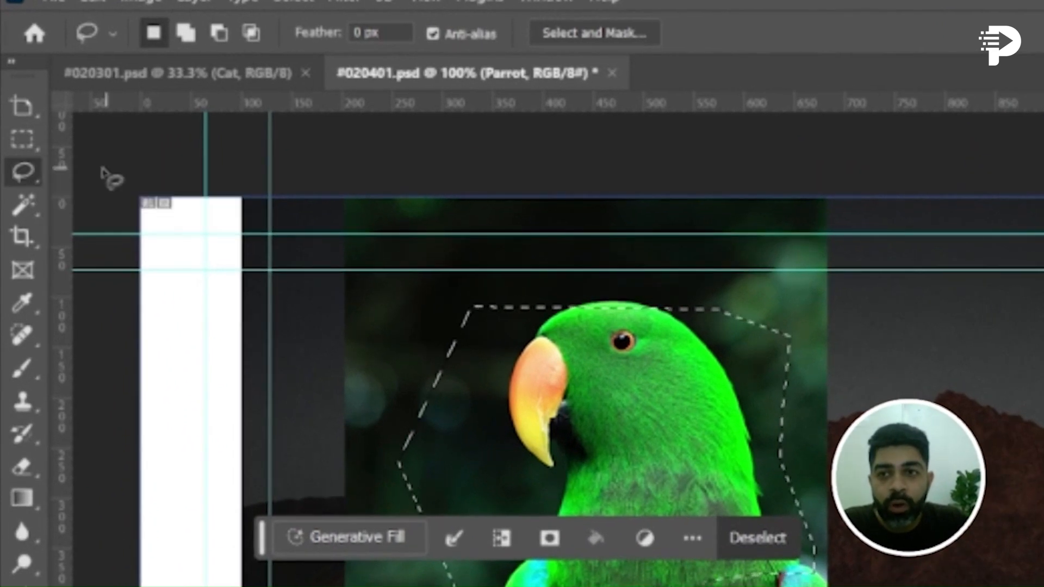
{"action": "right_click", "coordinate": [21, 174]}
{"action": "left_click", "coordinate": [103, 193]}
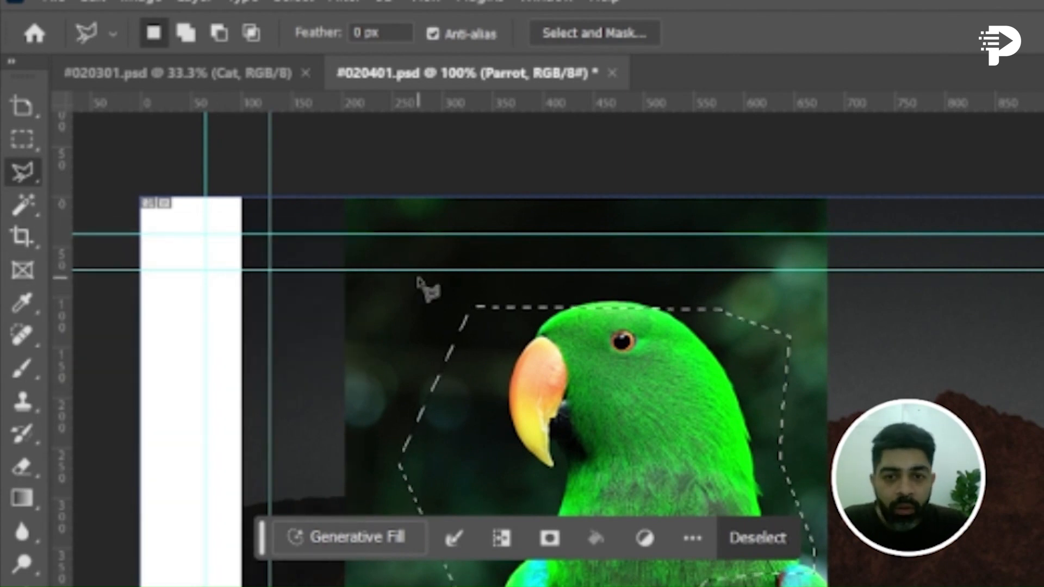
{"action": "right_click", "coordinate": [23, 173]}
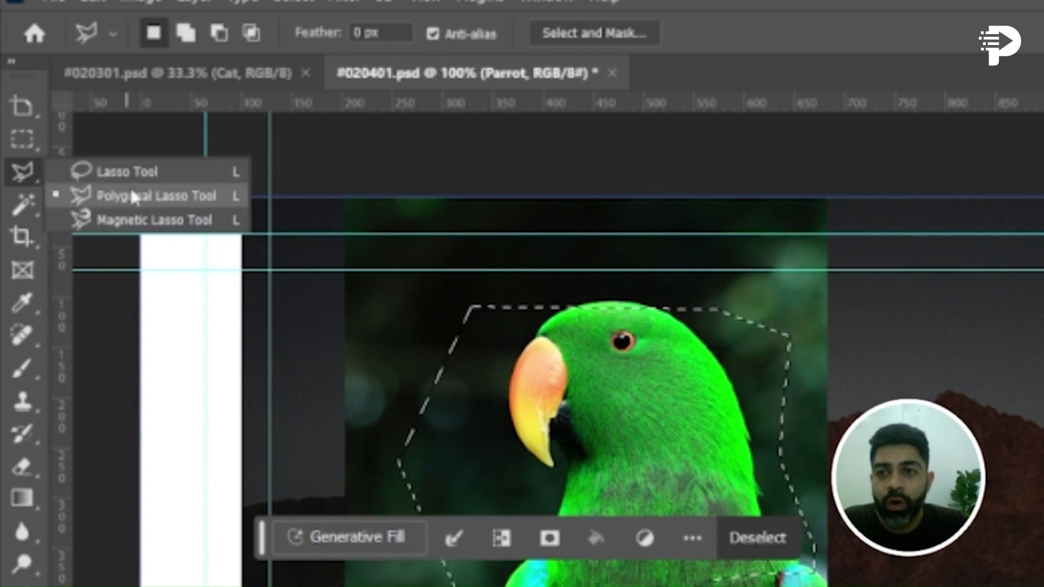
{"action": "left_click", "coordinate": [133, 196]}
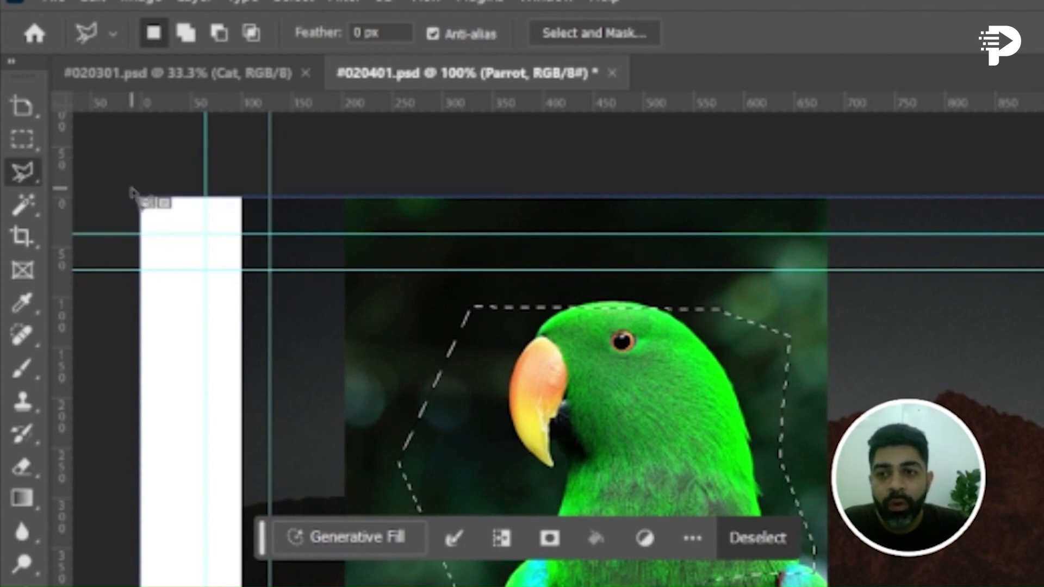
Clear the polygonal selection and trace the parrot with the Magnetic Lasso tool, starting and closing at its lower tail feathers
{"action": "right_click", "coordinate": [16, 176]}
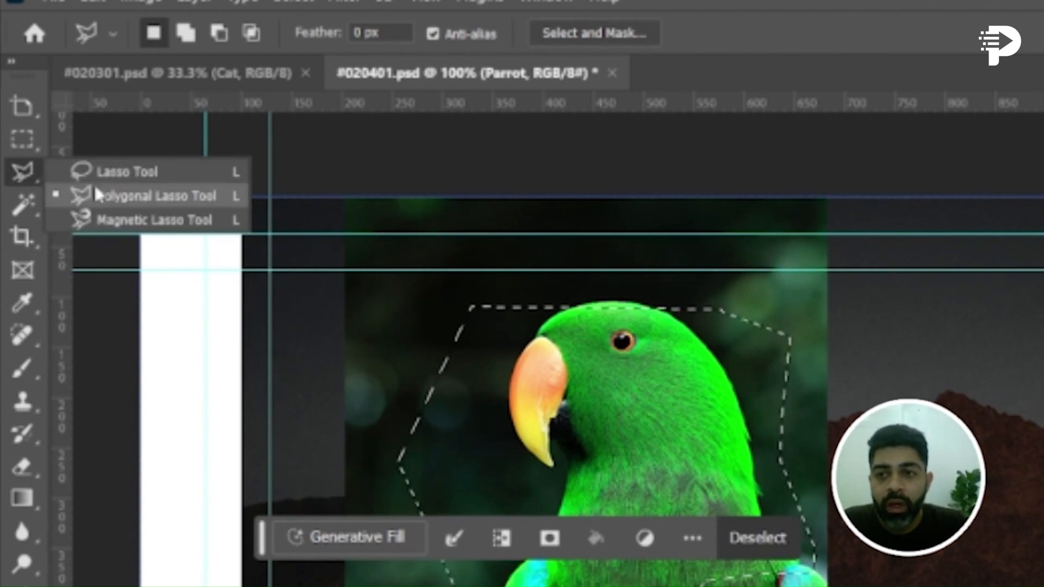
{"action": "left_click", "coordinate": [115, 211]}
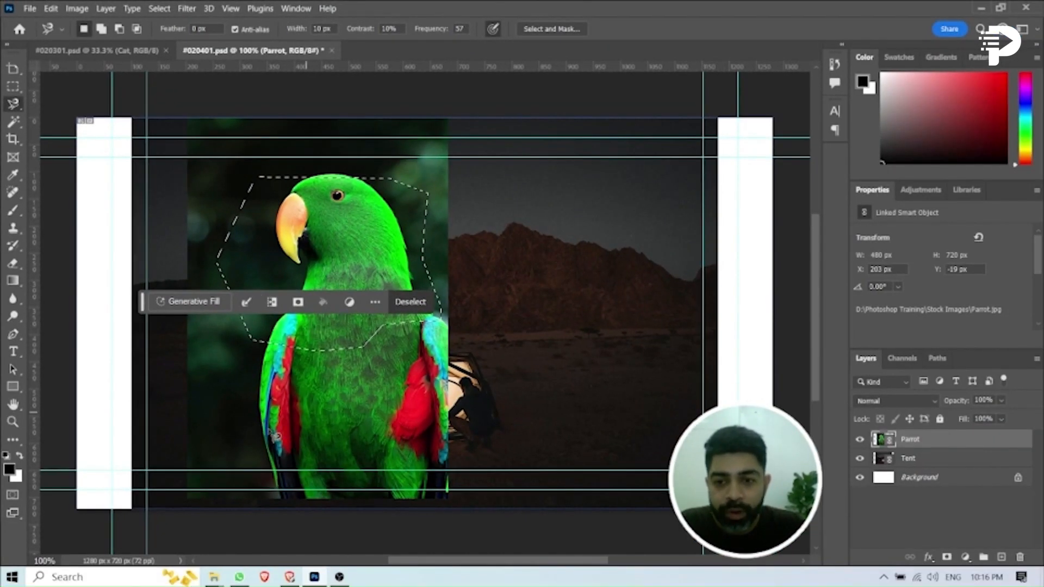
{"action": "key", "text": "ctrl+d"}
{"action": "left_click", "coordinate": [277, 484]}
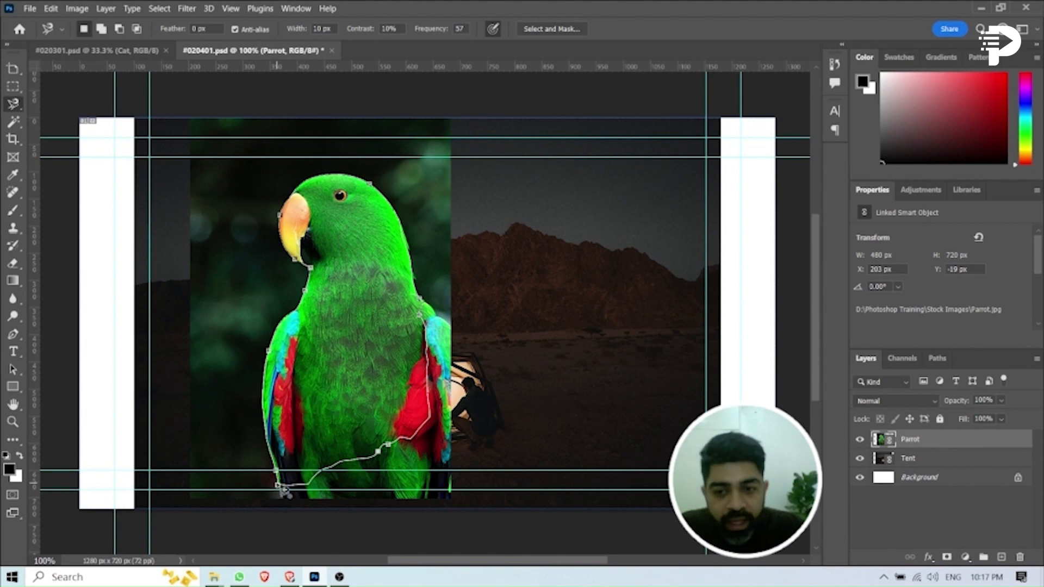
{"action": "left_click", "coordinate": [282, 489]}
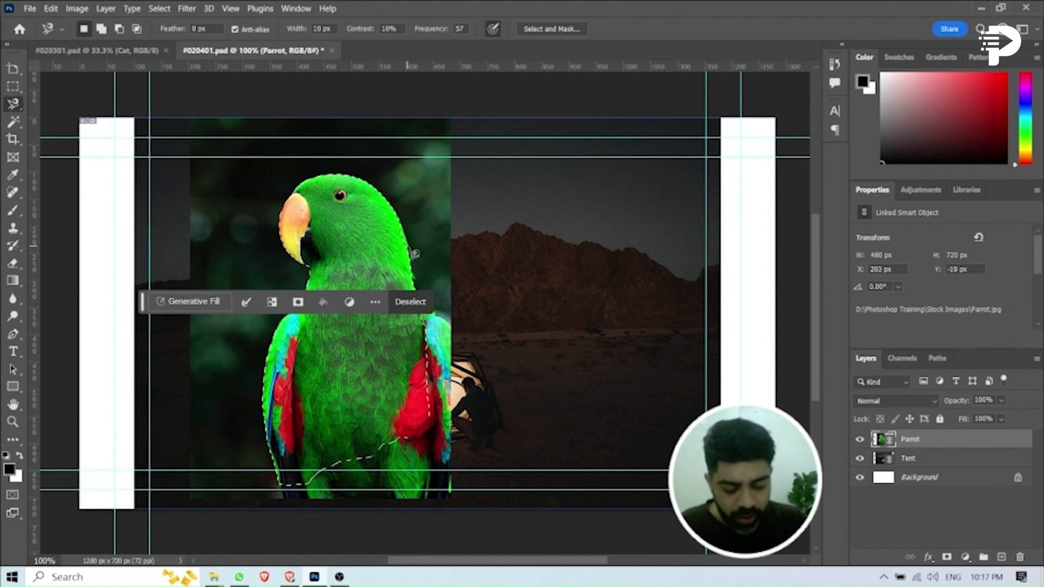
Hide the Tent layer to isolate the Parrot layer against the white background
{"action": "key", "text": "ctrl+equal"}
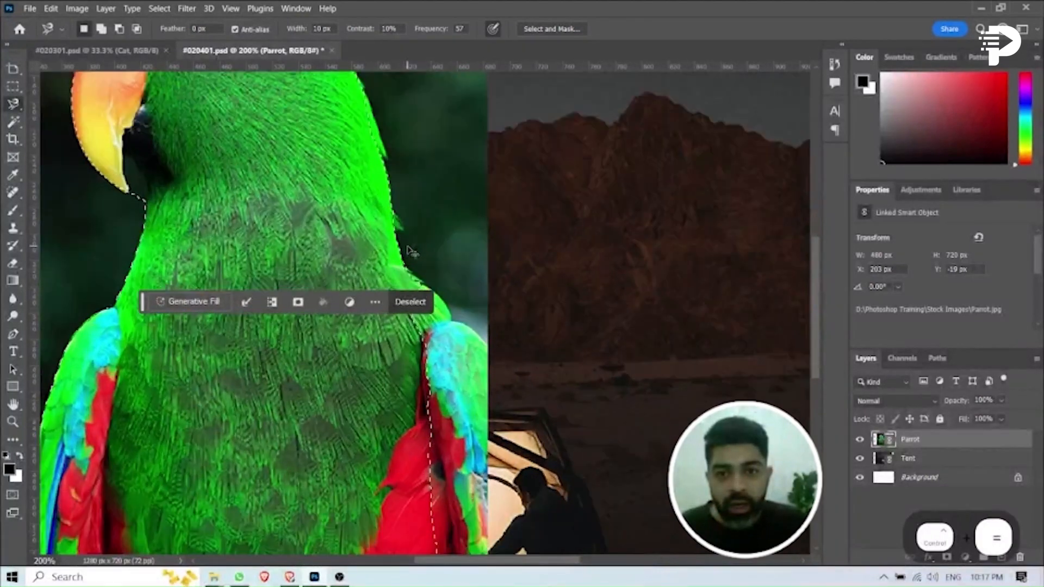
{"action": "key", "text": "ctrl+equal"}
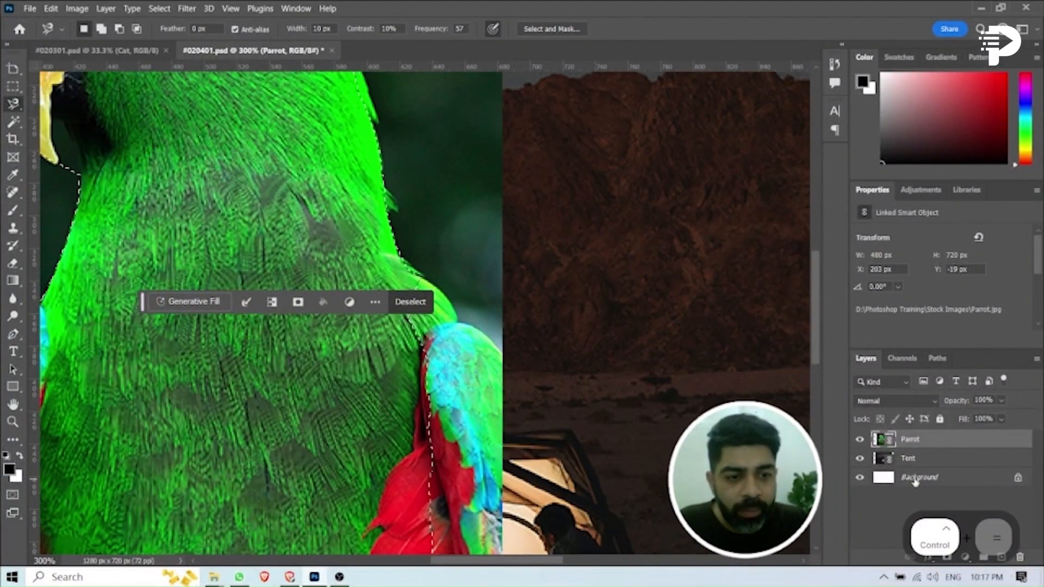
{"action": "left_click", "coordinate": [860, 460]}
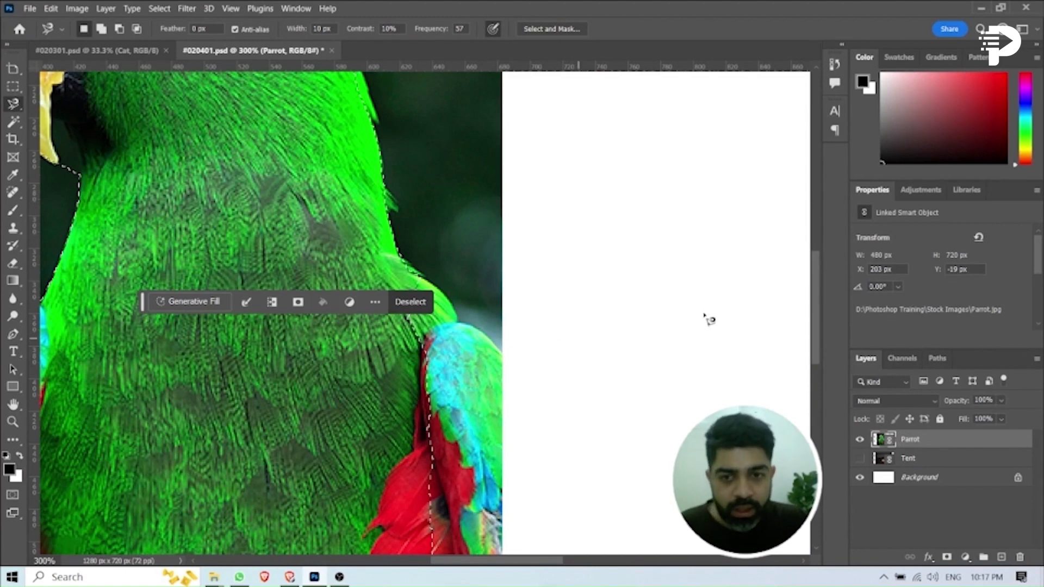
Set the Magnetic Lasso to add to the selection and include the missed feathers along the back of the parrot's neck
{"action": "left_click_drag", "start_coordinate": [815, 308], "coordinate": [813, 266]}
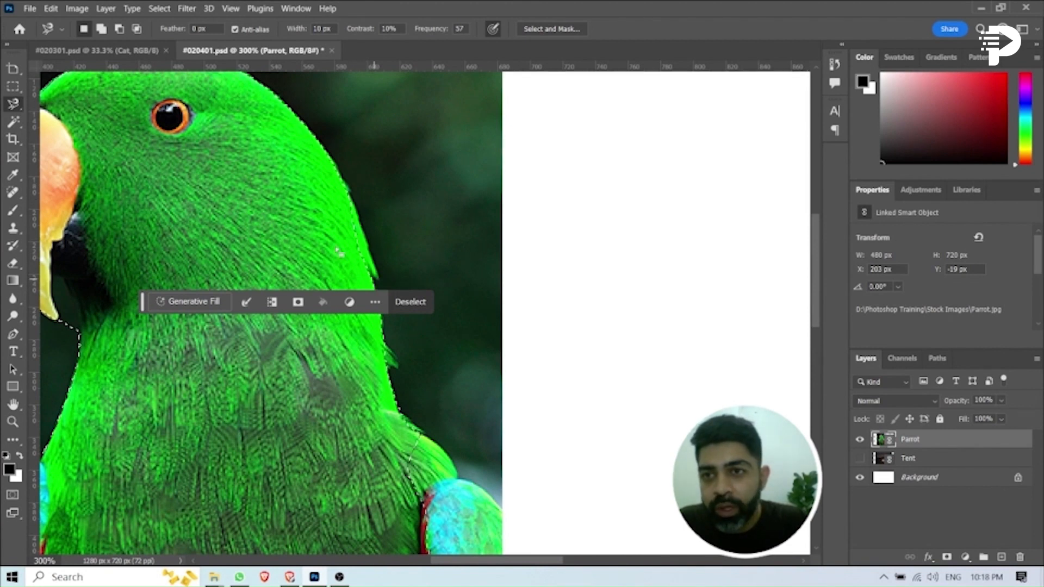
{"action": "left_click", "coordinate": [102, 29]}
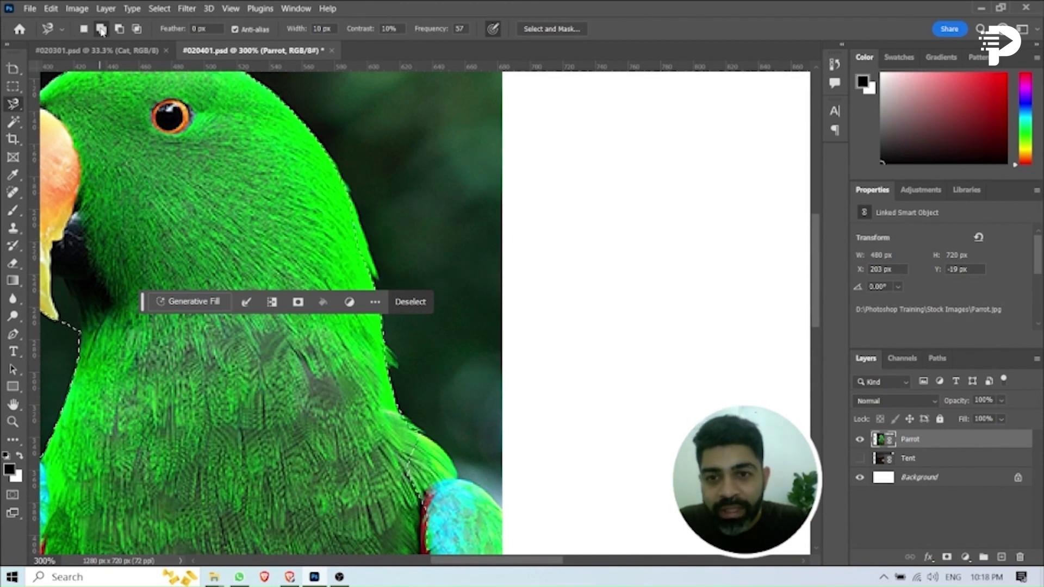
{"action": "left_click", "coordinate": [354, 202]}
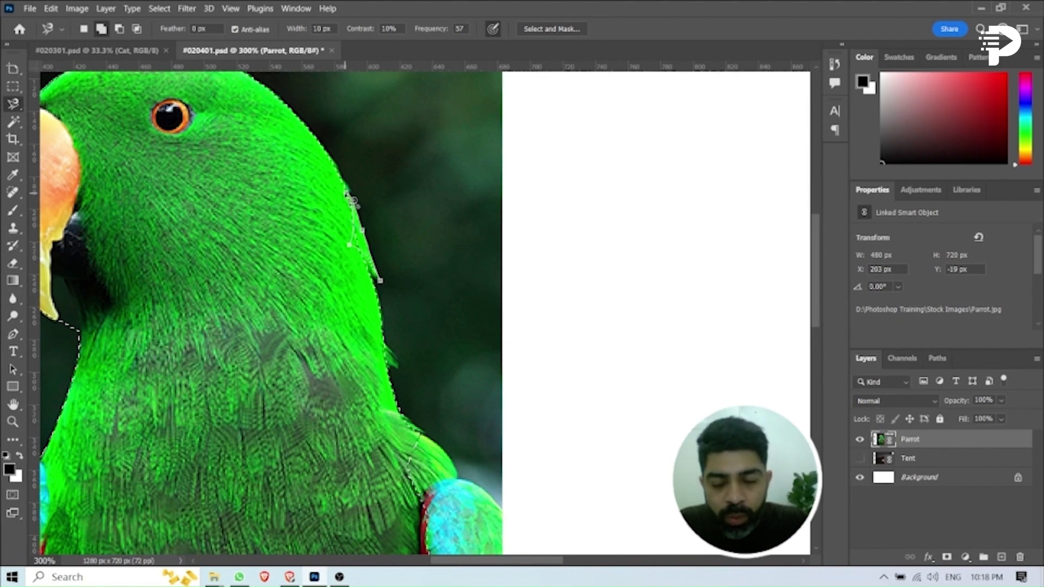
{"action": "double_click", "coordinate": [353, 202]}
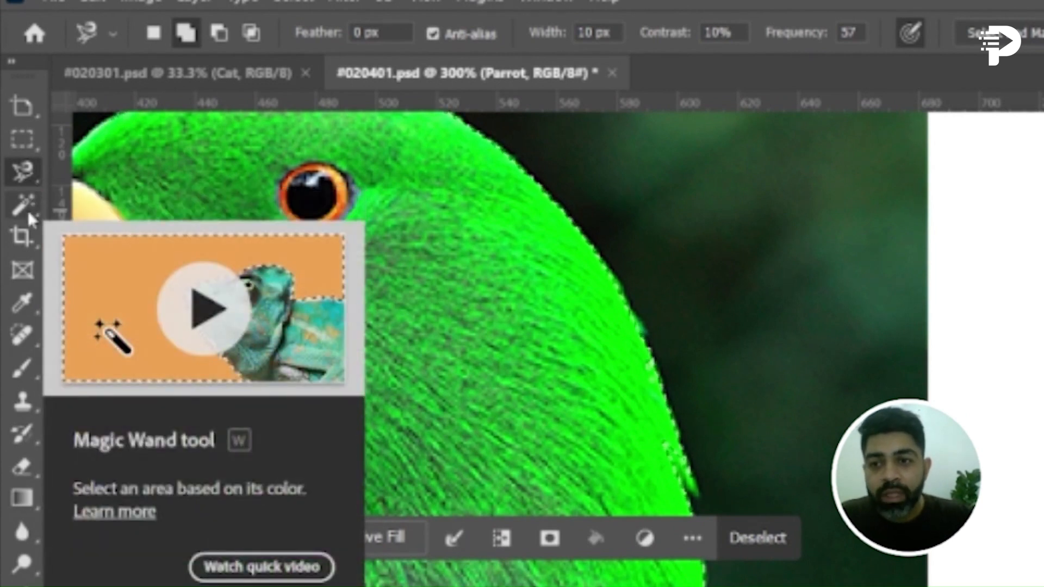
Clear the lasso selection and select the yellow part of the parrot's beak with the Magic Wand tool at tolerance 32
{"action": "left_click", "coordinate": [27, 208]}
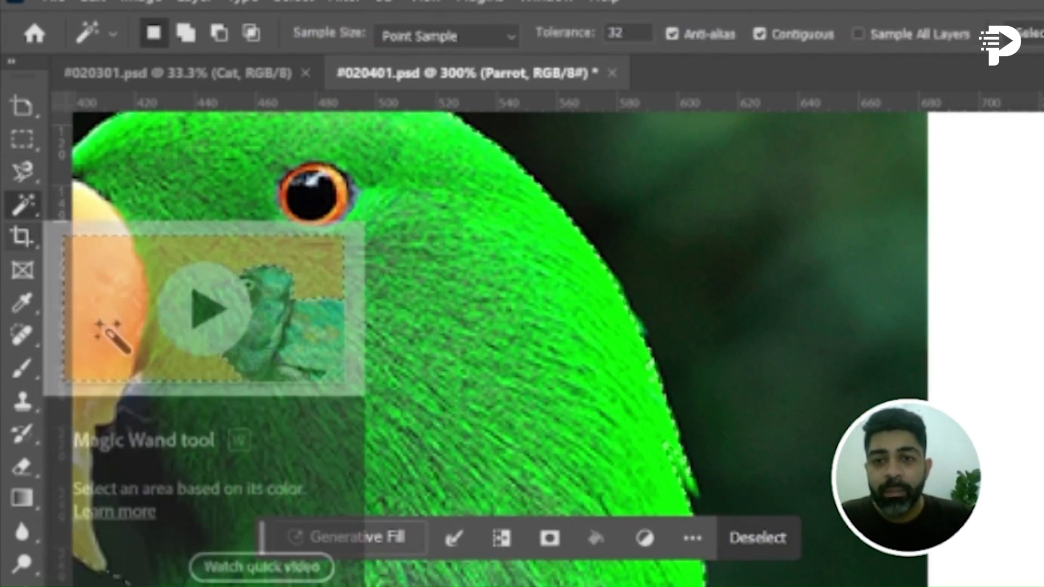
{"action": "scroll", "coordinate": [827, 337], "scroll_direction": "left", "scroll_amount": 4}
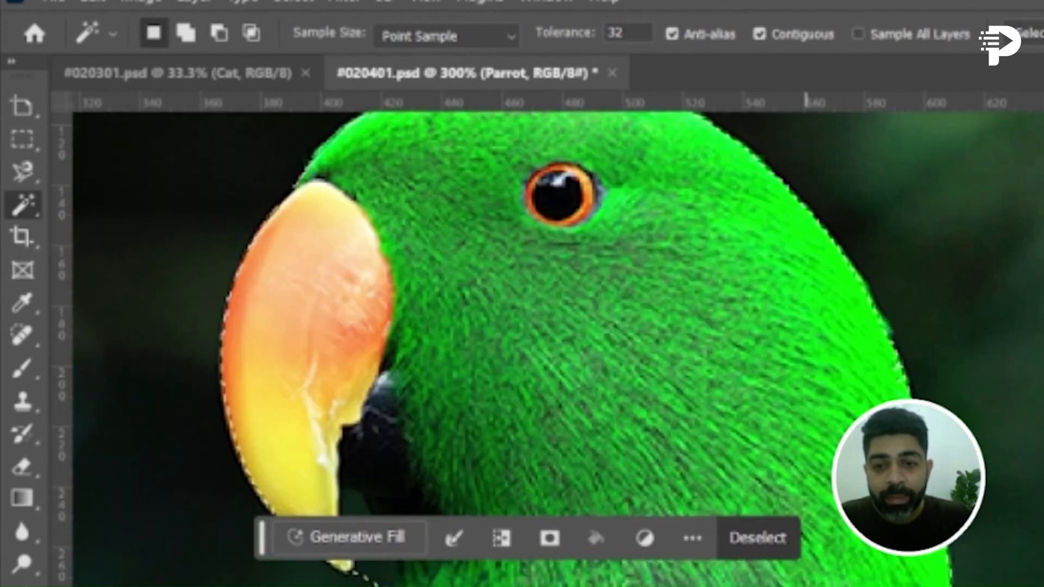
{"action": "scroll", "coordinate": [328, 520], "scroll_direction": "left", "scroll_amount": 1}
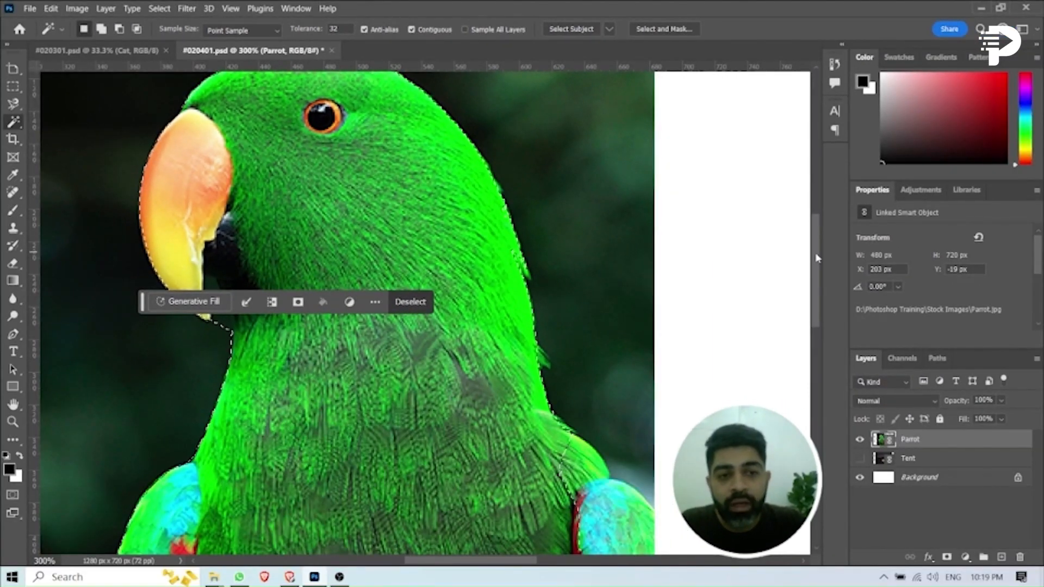
{"action": "left_click_drag", "start_coordinate": [817, 258], "coordinate": [817, 241]}
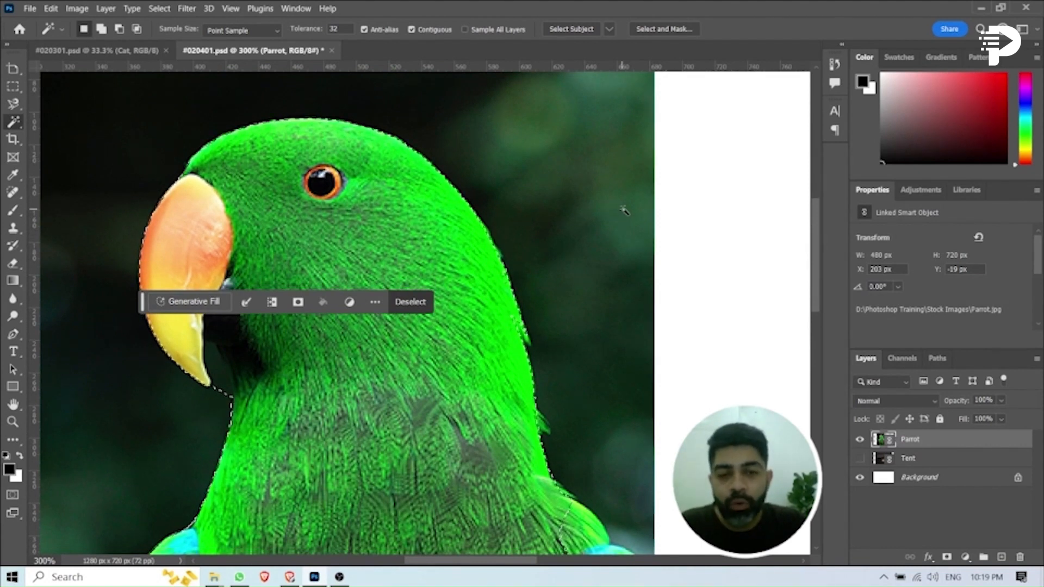
{"action": "left_click", "coordinate": [411, 302]}
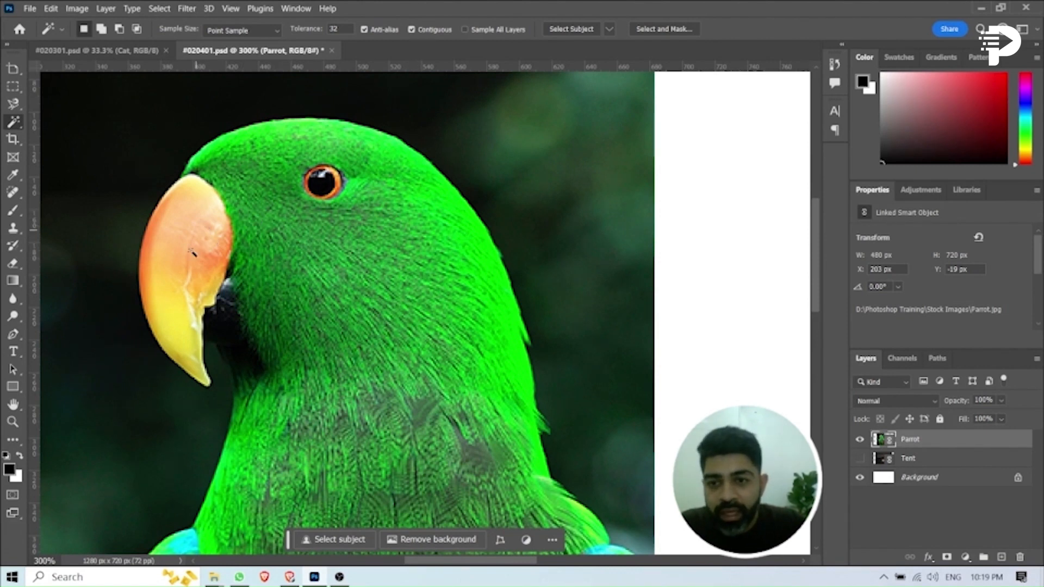
{"action": "left_click", "coordinate": [189, 333]}
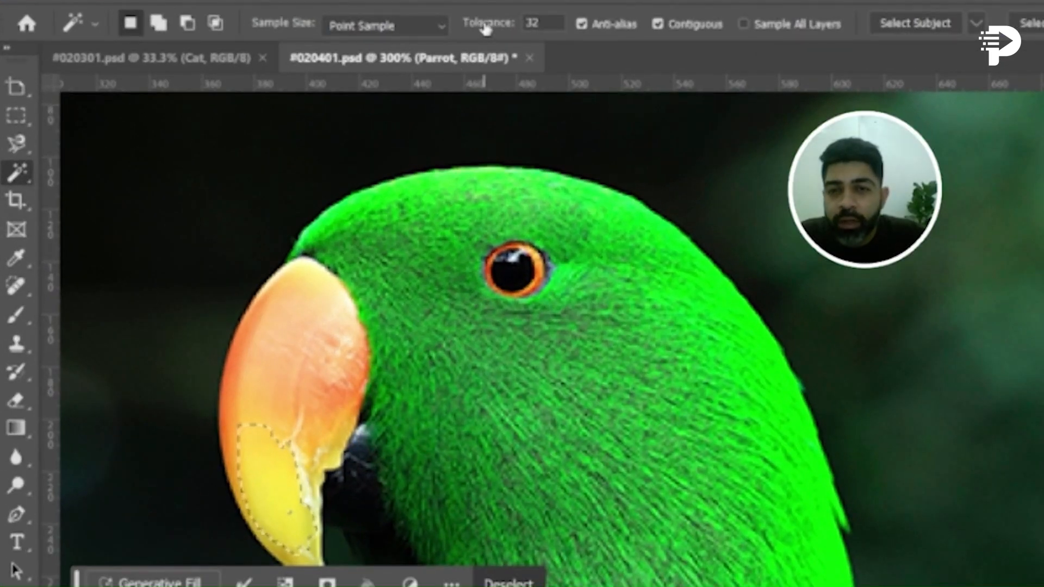
Set the Magic Wand tolerance to 82, clear the selection and sample the yellow part of the beak again
{"action": "left_click_drag", "start_coordinate": [486, 30], "coordinate": [540, 31]}
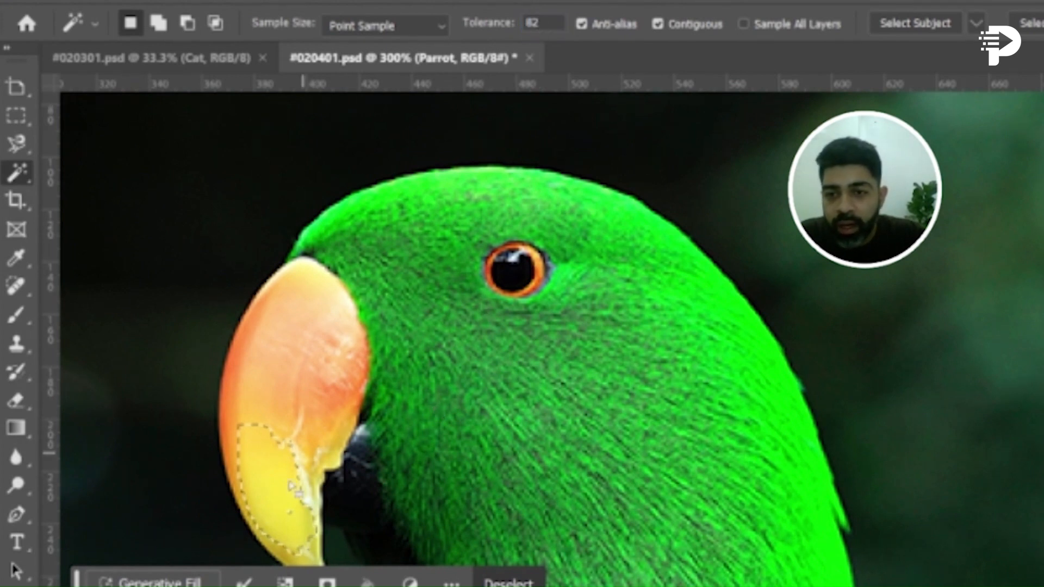
{"action": "key", "text": "ctrl+d"}
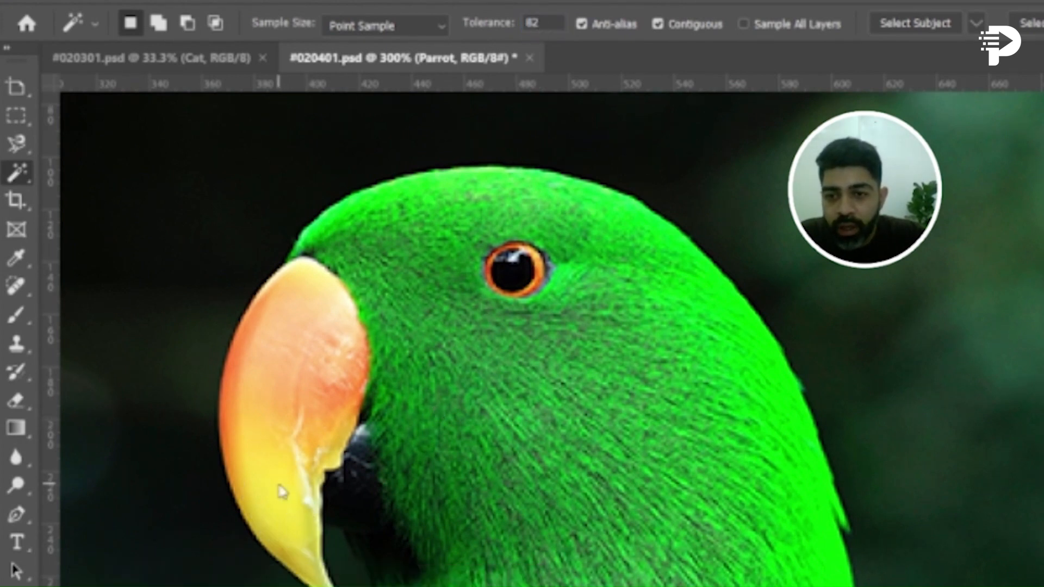
{"action": "left_click", "coordinate": [265, 460]}
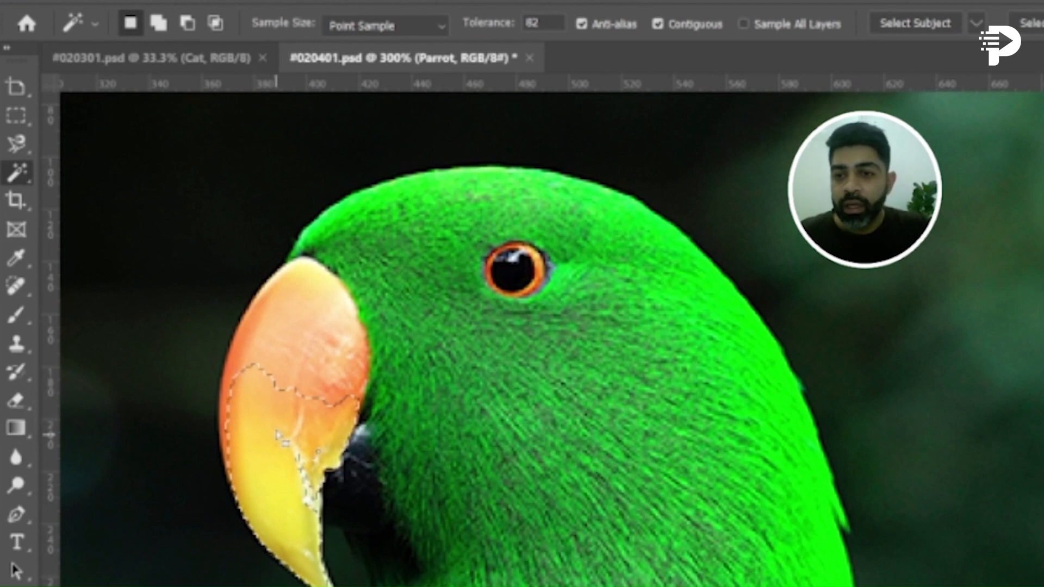
Turn off Contiguous for the Magic Wand, clear the selection and resample the yellow part of the beak
{"action": "left_click", "coordinate": [658, 25]}
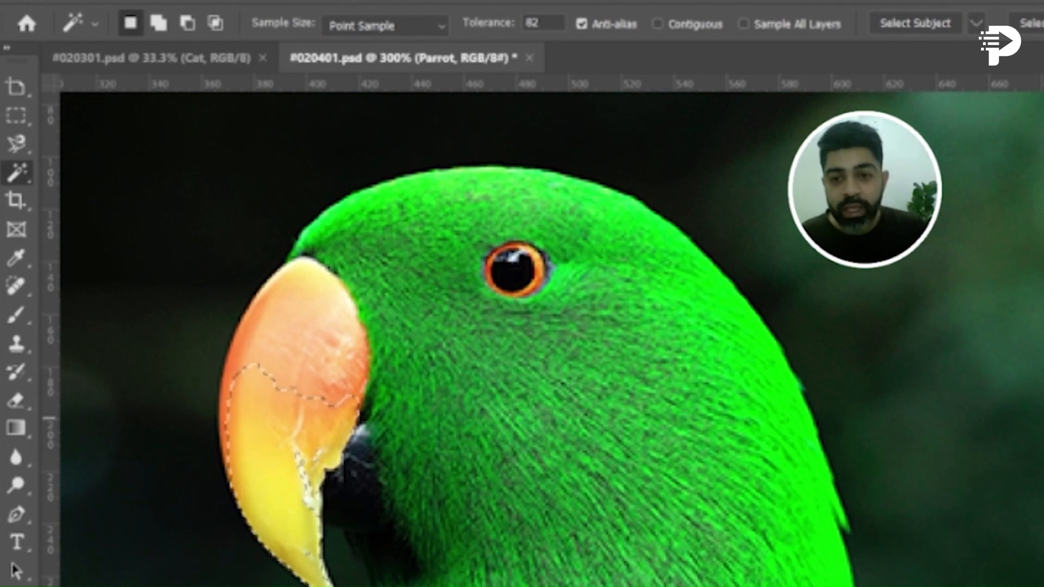
{"action": "key", "text": "ctrl+minus"}
{"action": "key", "text": "ctrl+minus"}
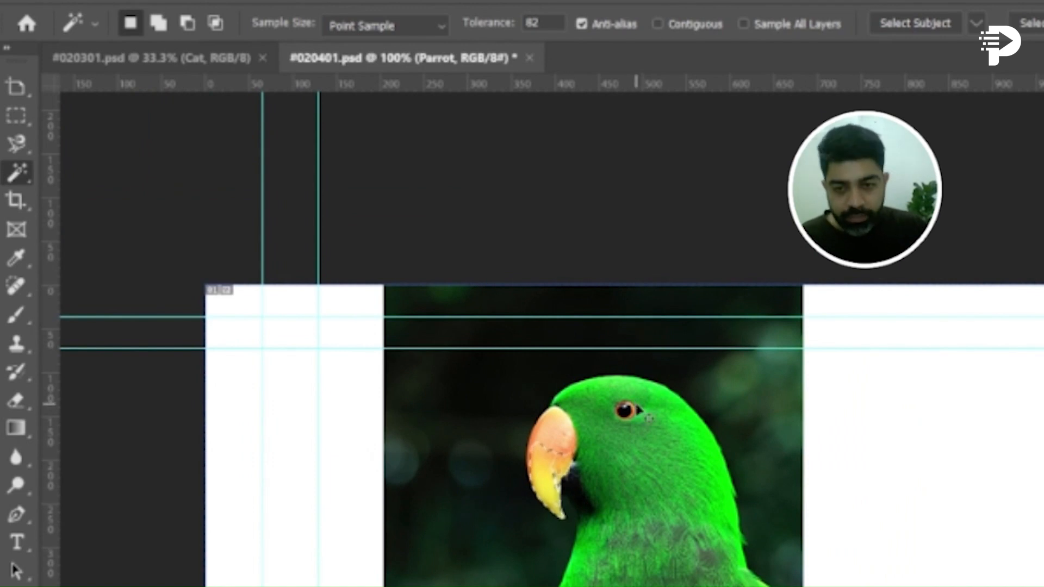
{"action": "key", "text": "ctrl+plus"}
{"action": "key", "text": "ctrl+plus"}
{"action": "key", "text": "ctrl+plus"}
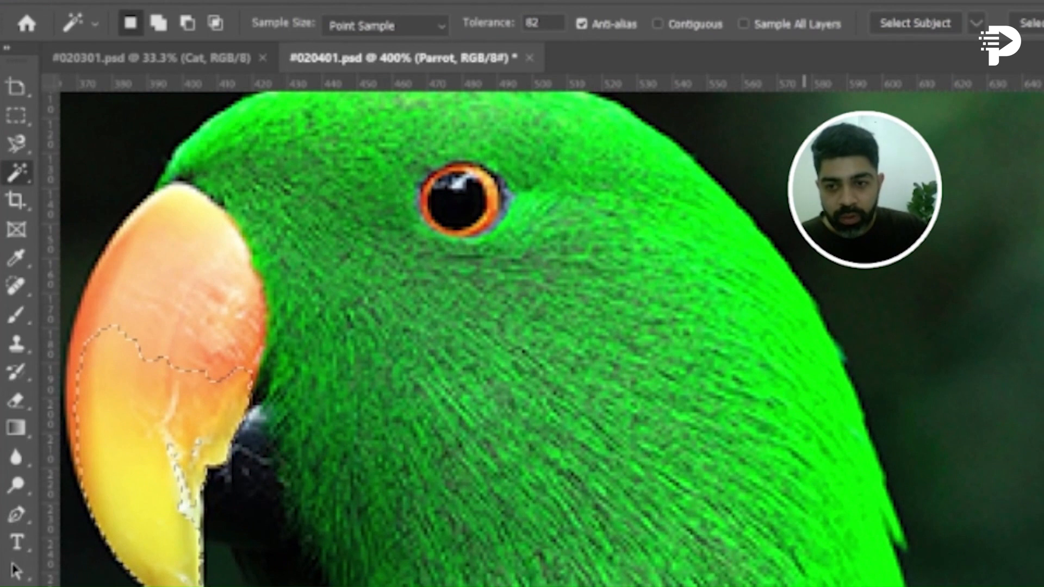
{"action": "scroll", "coordinate": [549, 337], "scroll_direction": "left", "scroll_amount": 3}
{"action": "key", "text": "ctrl+d"}
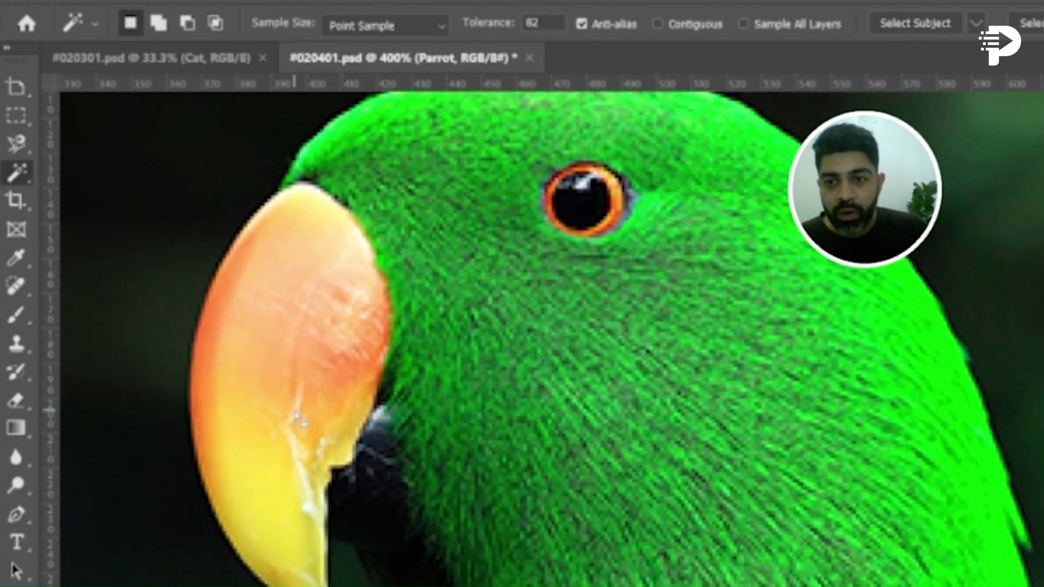
{"action": "left_click", "coordinate": [270, 479]}
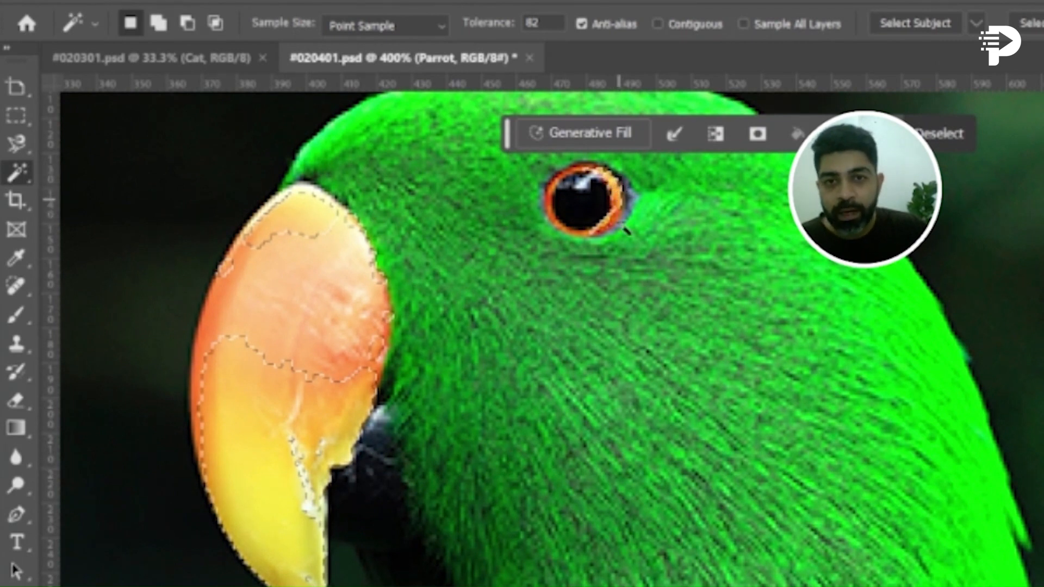
Turn Contiguous back on, set the Magic Wand tolerance to 255 and sample the beak once more
{"action": "left_click", "coordinate": [658, 24]}
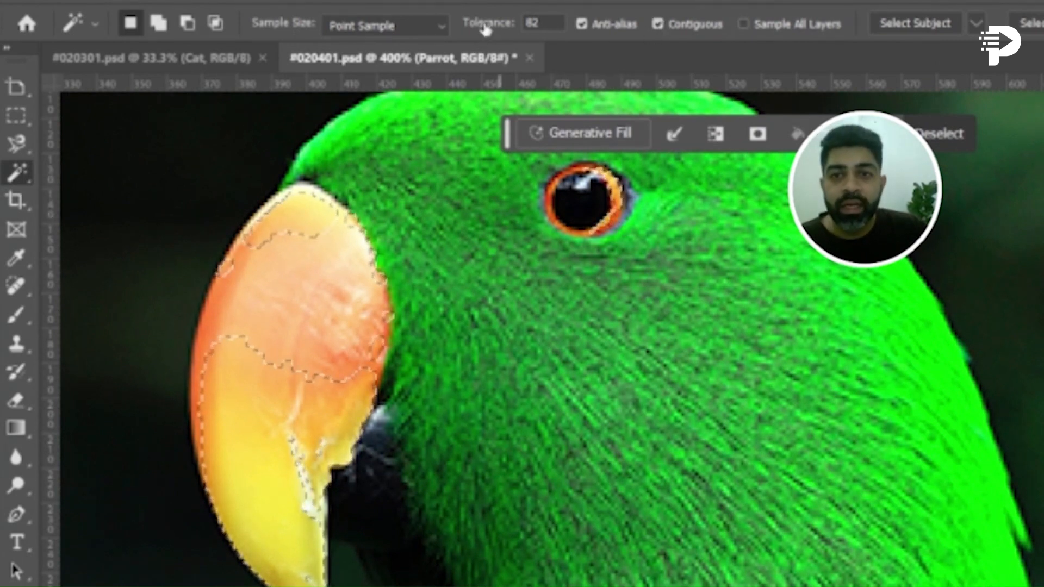
{"action": "left_click_drag", "start_coordinate": [485, 26], "coordinate": [734, 50]}
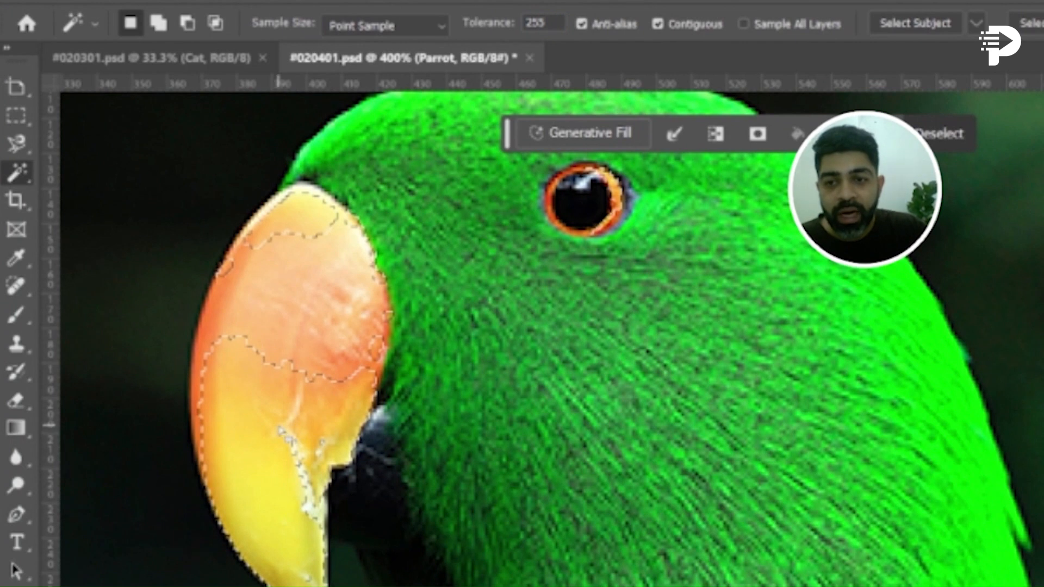
{"action": "left_click", "coordinate": [271, 422]}
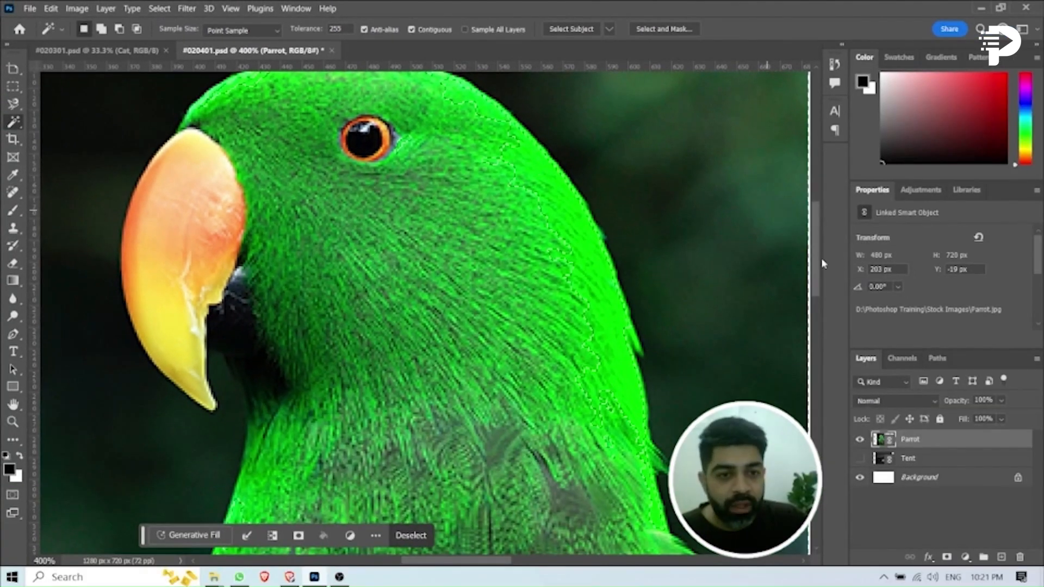
Switch to the Quick Selection tool and replace the wand selection by brushing over the parrot's head, beak and body with a size 30 brush
{"action": "left_click_drag", "start_coordinate": [818, 263], "coordinate": [814, 403]}
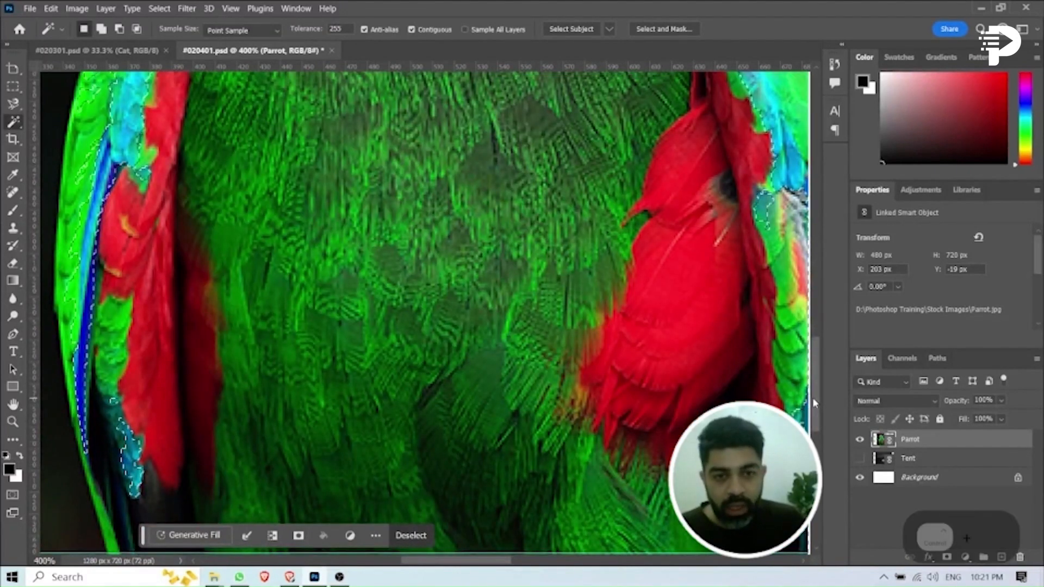
{"action": "key", "text": "ctrl+minus"}
{"action": "key", "text": "ctrl+minus"}
{"action": "key", "text": "ctrl+minus"}
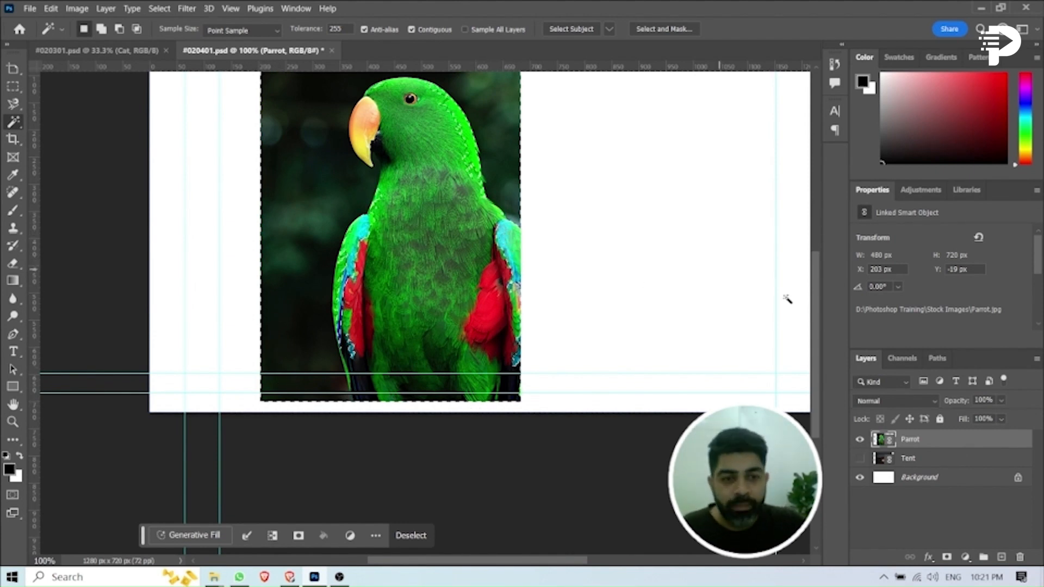
{"action": "left_click_drag", "start_coordinate": [820, 315], "coordinate": [815, 291]}
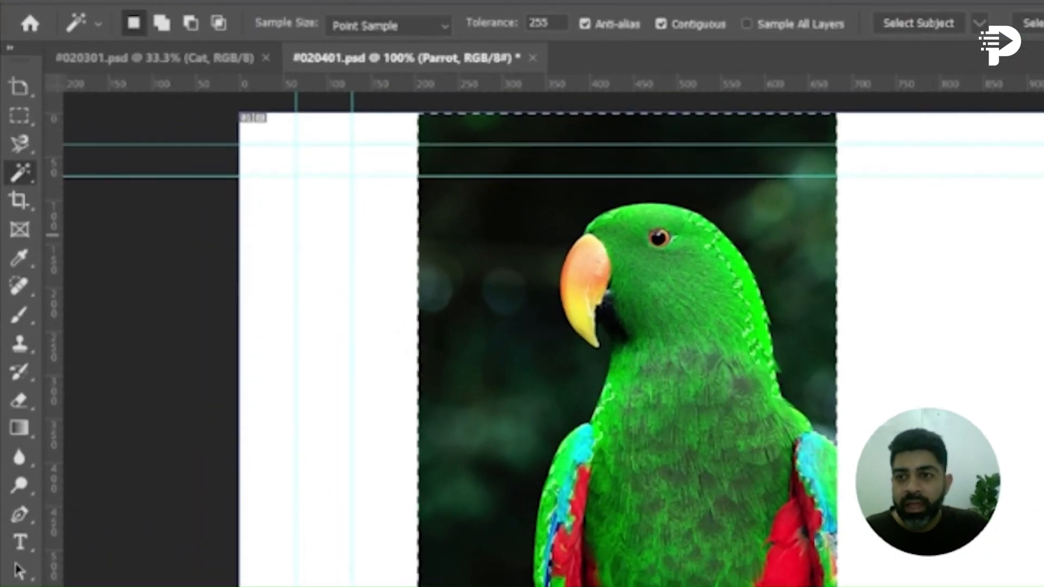
{"action": "right_click", "coordinate": [28, 184]}
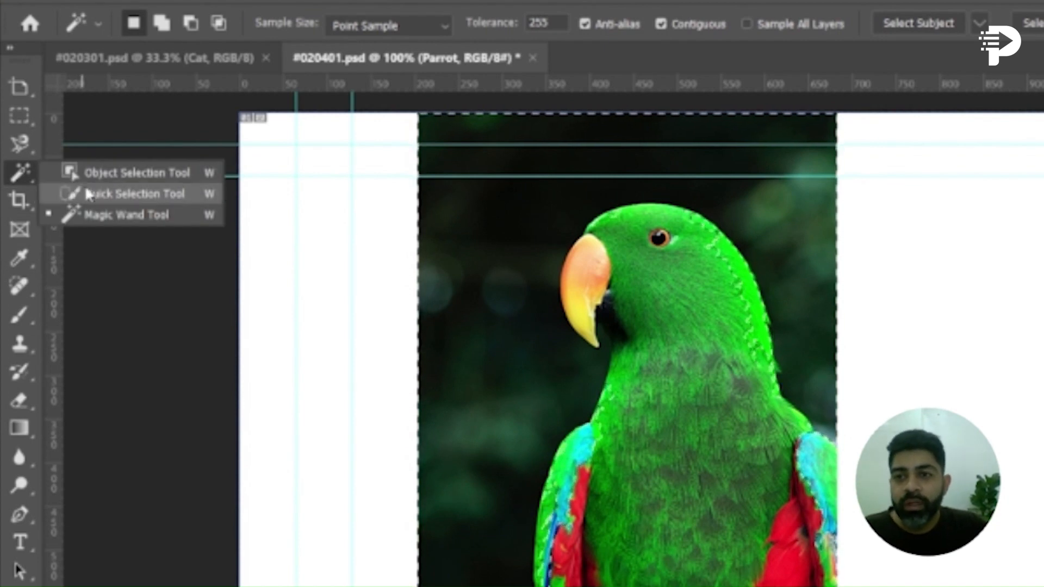
{"action": "left_click", "coordinate": [107, 197]}
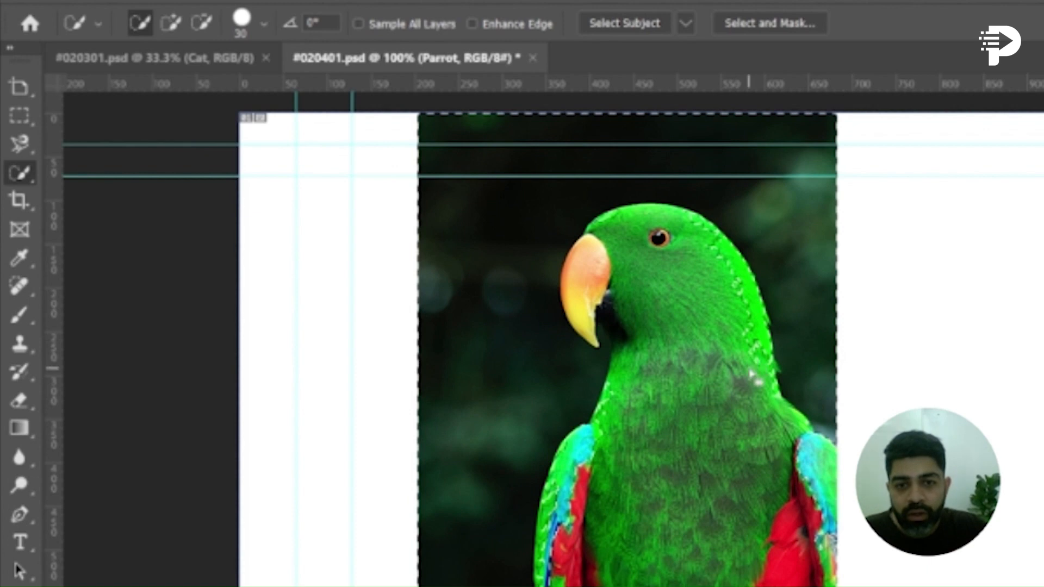
{"action": "left_click", "coordinate": [748, 381]}
{"action": "mouse_move", "coordinate": [738, 327]}
{"action": "left_mouse_down"}
{"action": "mouse_move", "coordinate": [713, 263]}
{"action": "mouse_move", "coordinate": [688, 238]}
{"action": "mouse_move", "coordinate": [638, 233]}
{"action": "mouse_move", "coordinate": [594, 266]}
{"action": "left_mouse_up"}
{"action": "mouse_move", "coordinate": [643, 295]}
{"action": "left_mouse_down"}
{"action": "mouse_move", "coordinate": [655, 343]}
{"action": "mouse_move", "coordinate": [626, 461]}
{"action": "mouse_move", "coordinate": [612, 571]}
{"action": "left_mouse_up"}
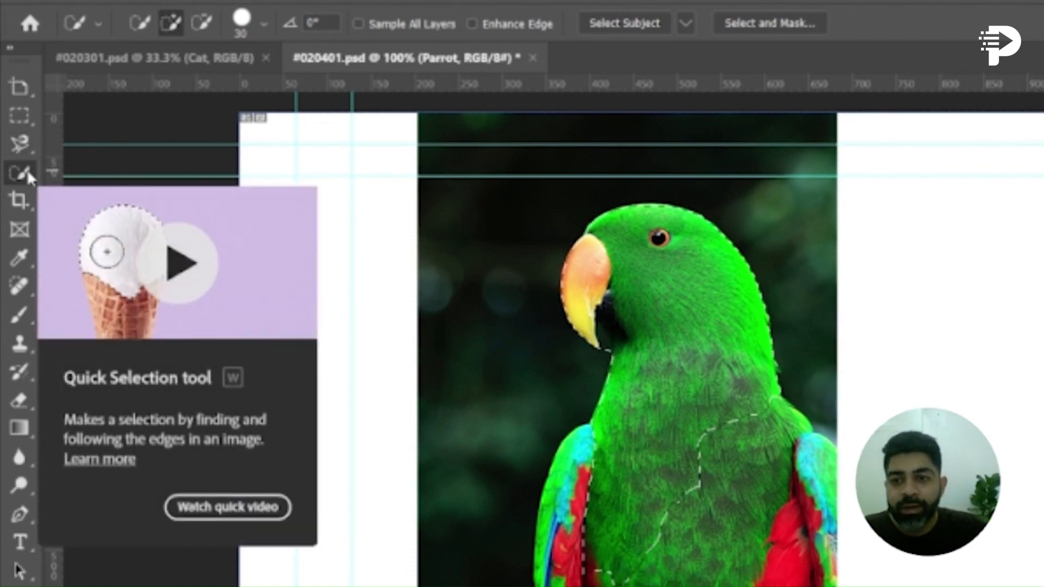
Switch to the Crop tool and enlarge the crop frame from the selected area to enclose the whole Parrot photo
{"action": "right_click", "coordinate": [28, 174]}
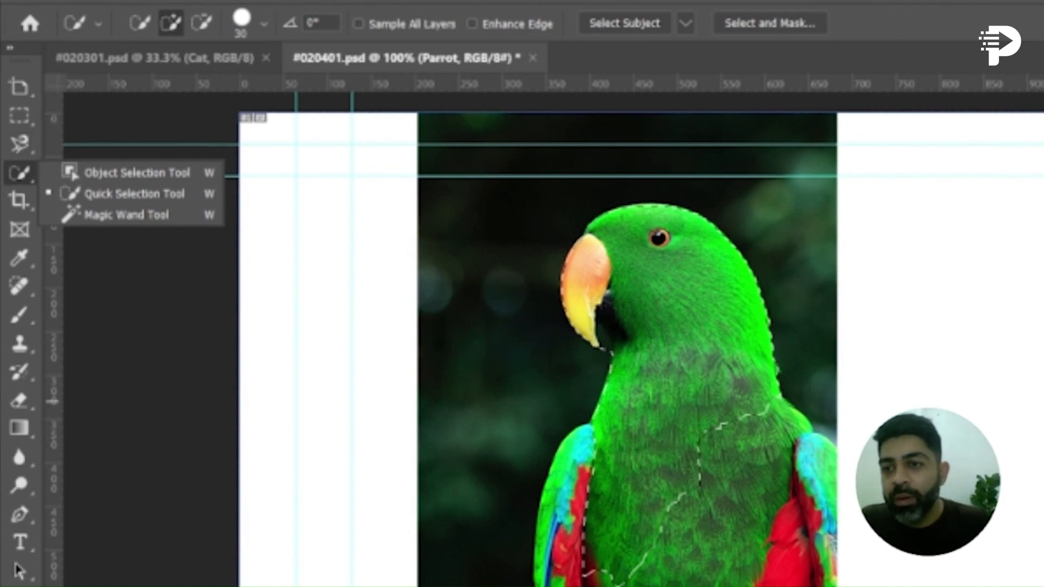
{"action": "left_click", "coordinate": [18, 201]}
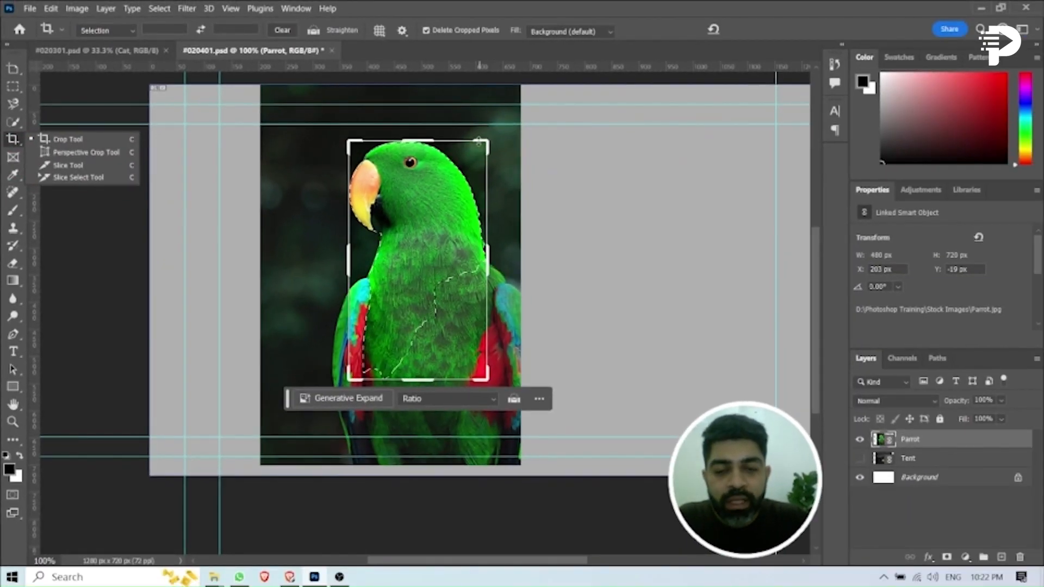
{"action": "mouse_move", "coordinate": [478, 142]}
{"action": "left_mouse_down"}
{"action": "mouse_move", "coordinate": [495, 103]}
{"action": "mouse_move", "coordinate": [489, 148]}
{"action": "left_mouse_up"}
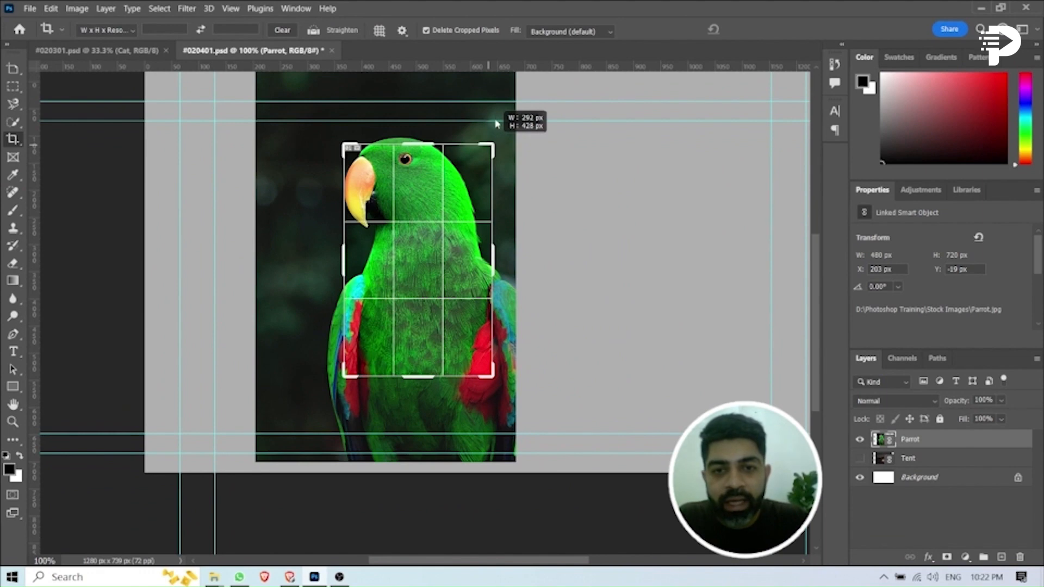
{"action": "left_click_drag", "start_coordinate": [497, 124], "coordinate": [498, 114]}
{"action": "left_click_drag", "start_coordinate": [337, 411], "coordinate": [286, 443]}
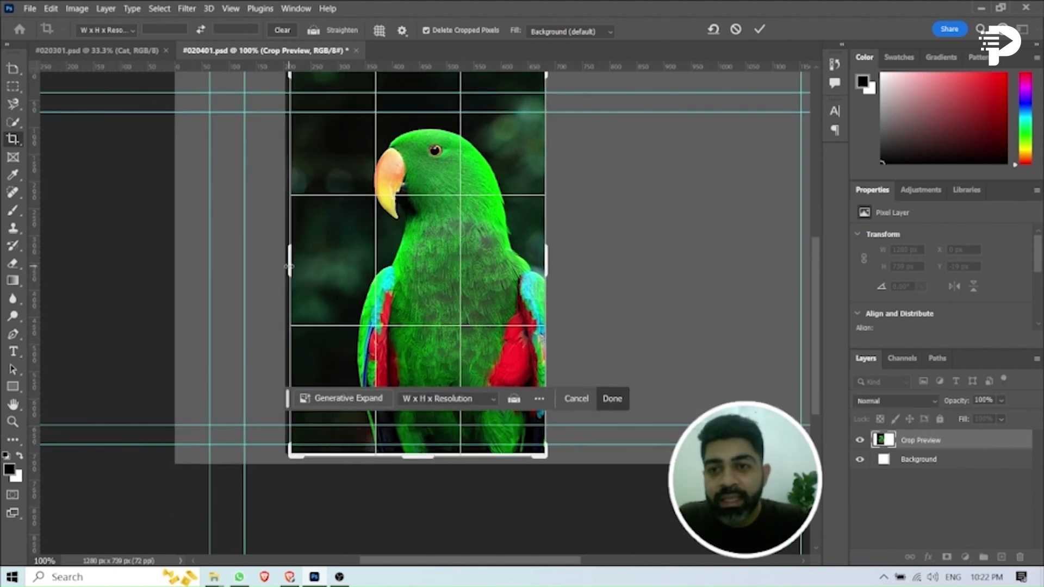
Set the crop to 1080 px wide by 1290 px high using W x H x Resolution, and reposition the photo inside the frame
{"action": "left_click", "coordinate": [131, 31]}
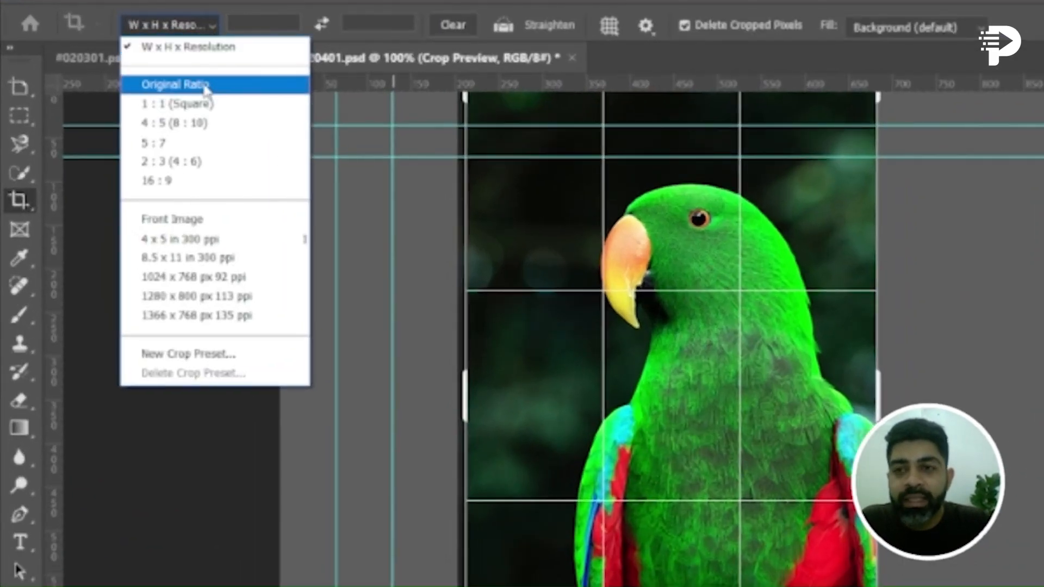
{"action": "key", "text": "Down"}
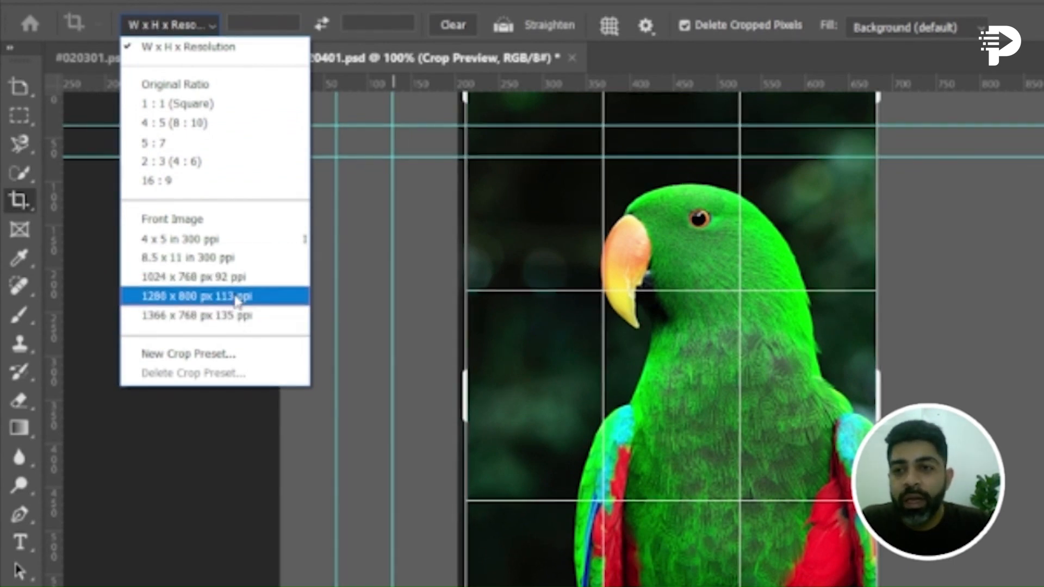
{"action": "left_click", "coordinate": [272, 23]}
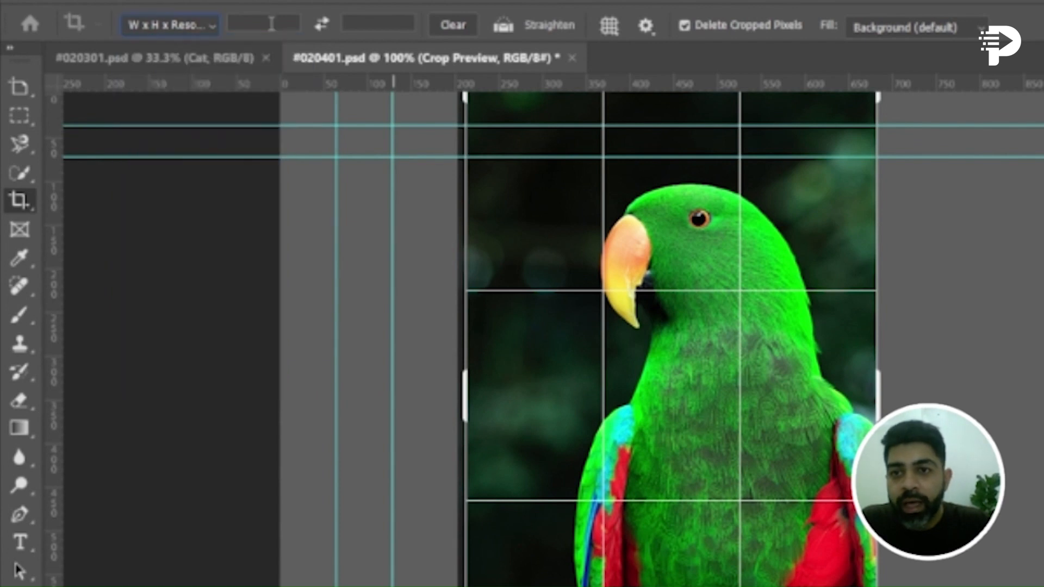
{"action": "left_click", "coordinate": [271, 23]}
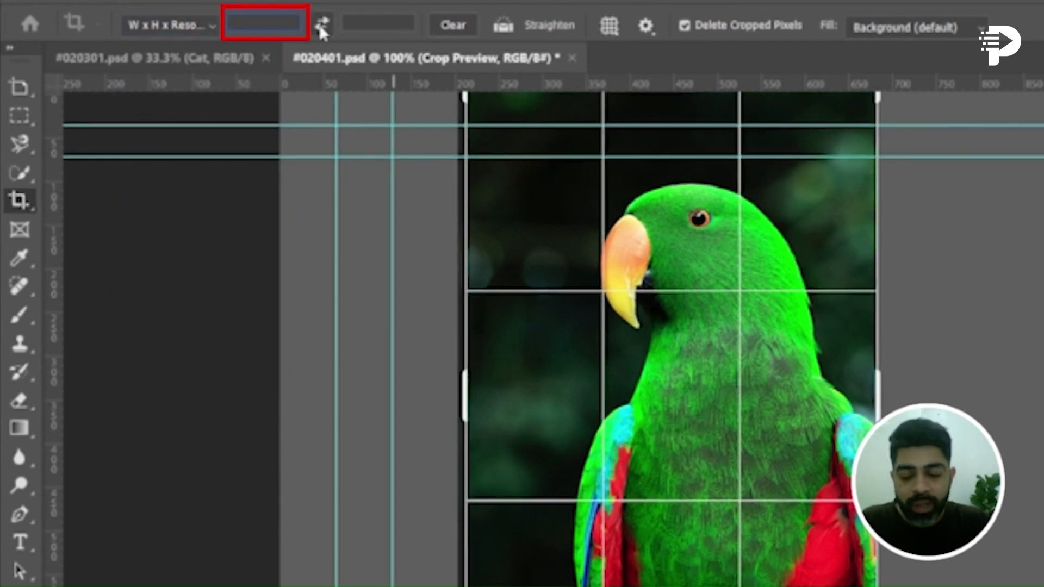
{"action": "type", "text": "1"}
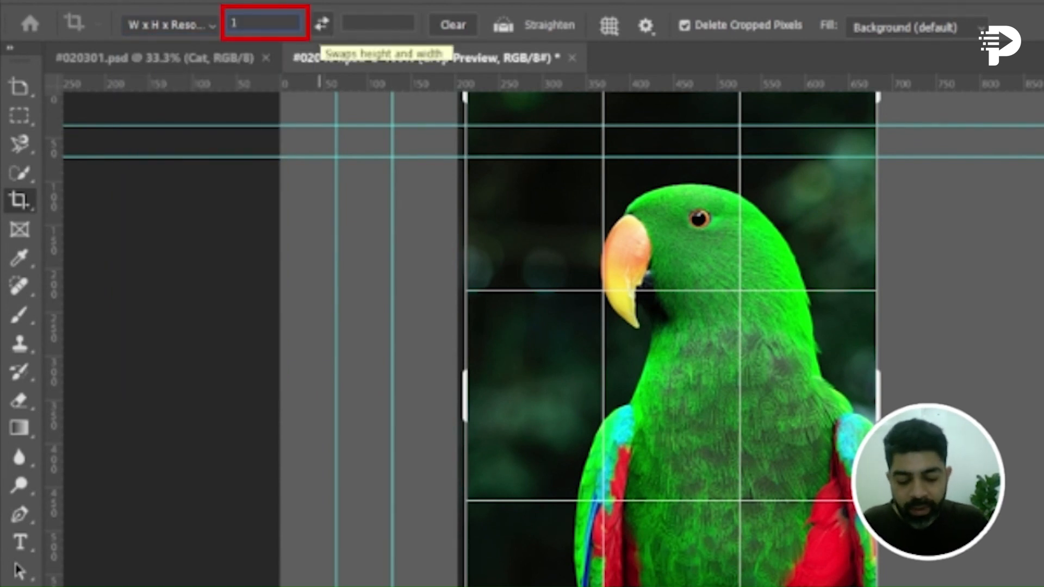
{"action": "type", "text": "080px"}
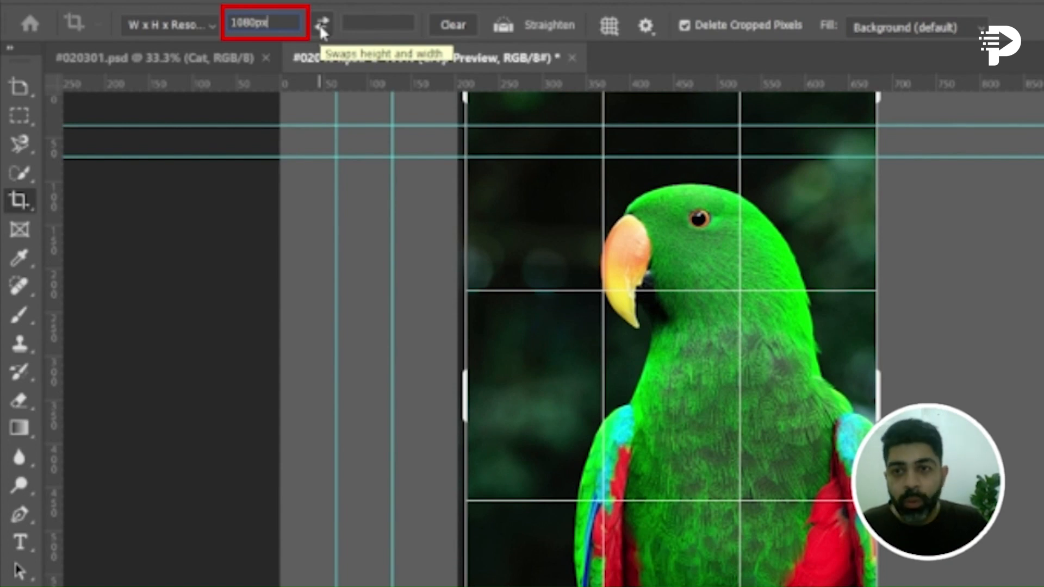
{"action": "key", "text": "Tab"}
{"action": "type", "text": "1290 px"}
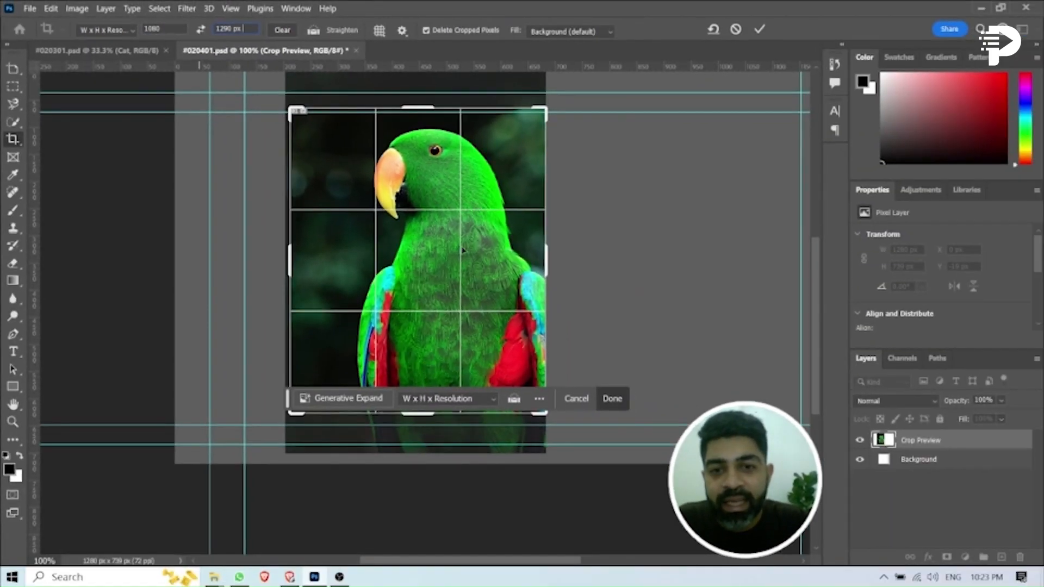
{"action": "left_click_drag", "start_coordinate": [743, 361], "coordinate": [743, 355]}
{"action": "left_click_drag", "start_coordinate": [463, 236], "coordinate": [441, 261]}
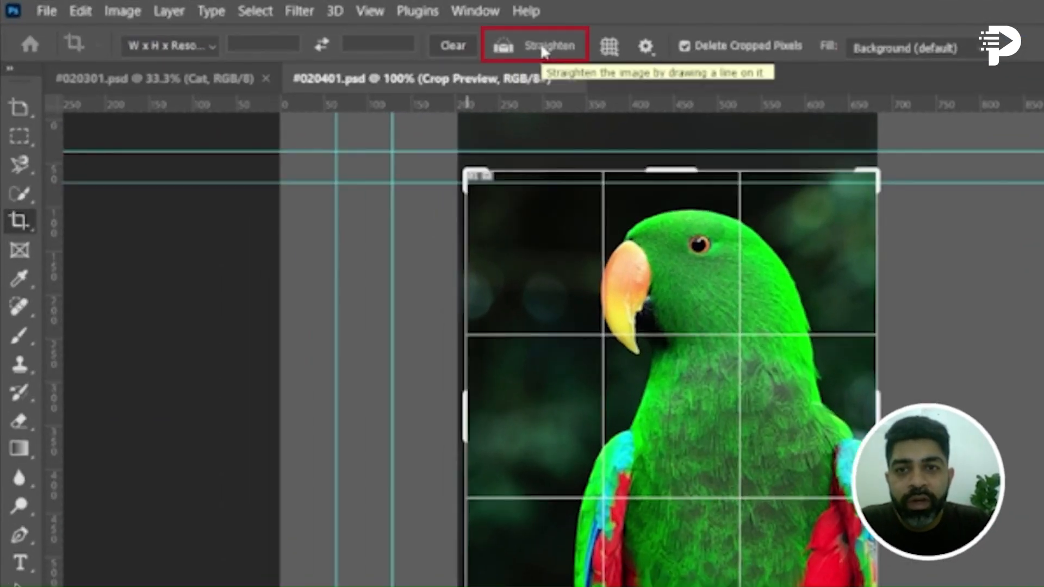
Straighten the crop with a line across the parrot photo, redrawing it as a rising diagonal at about 34°
{"action": "left_click", "coordinate": [543, 51]}
{"action": "left_click_drag", "start_coordinate": [477, 366], "coordinate": [863, 372]}
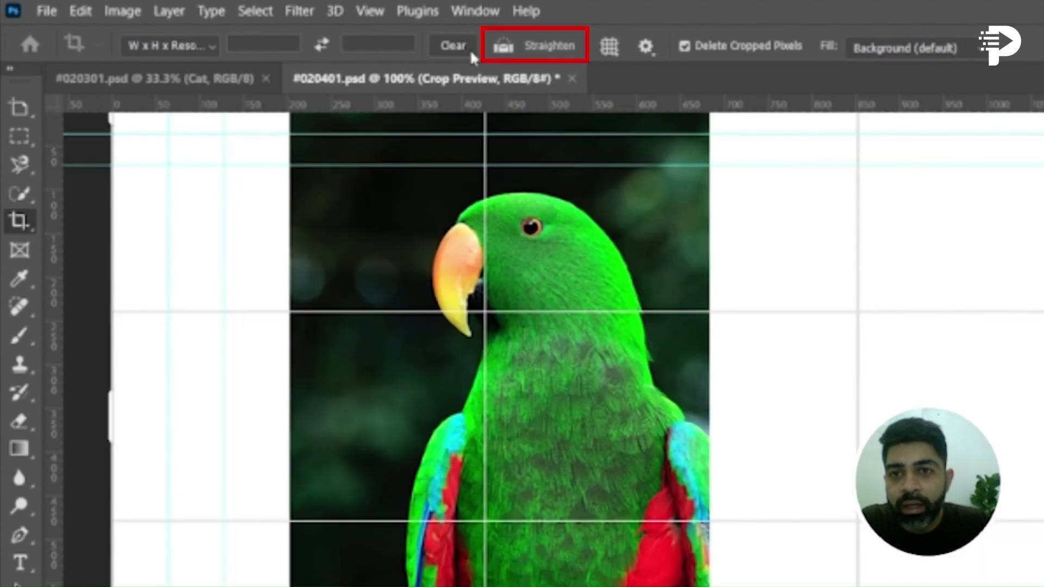
{"action": "left_click", "coordinate": [498, 50]}
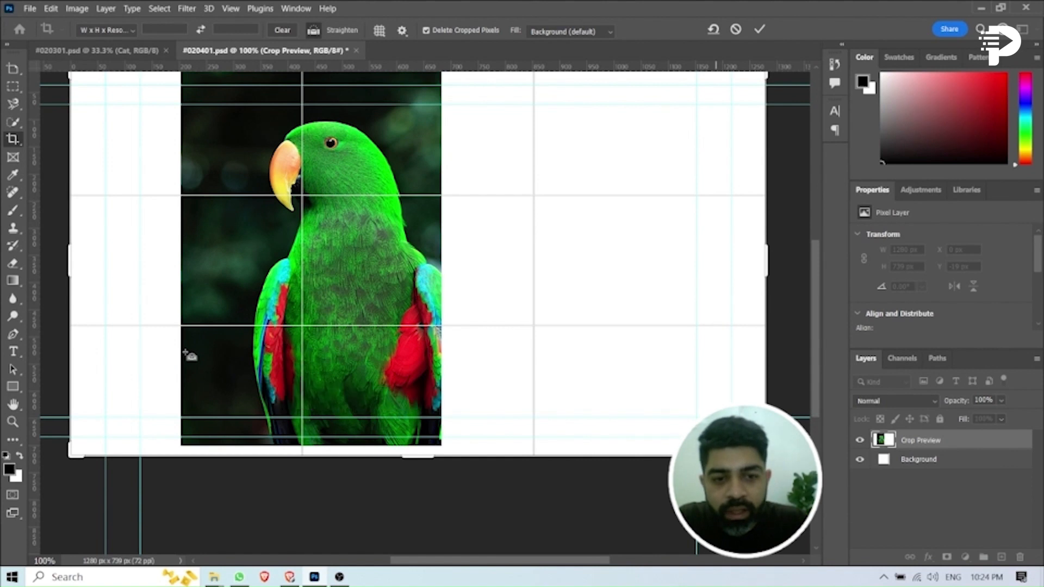
{"action": "mouse_move", "coordinate": [185, 352]}
{"action": "left_mouse_down"}
{"action": "mouse_move", "coordinate": [272, 291]}
{"action": "mouse_move", "coordinate": [386, 235]}
{"action": "mouse_move", "coordinate": [440, 186]}
{"action": "left_mouse_up"}
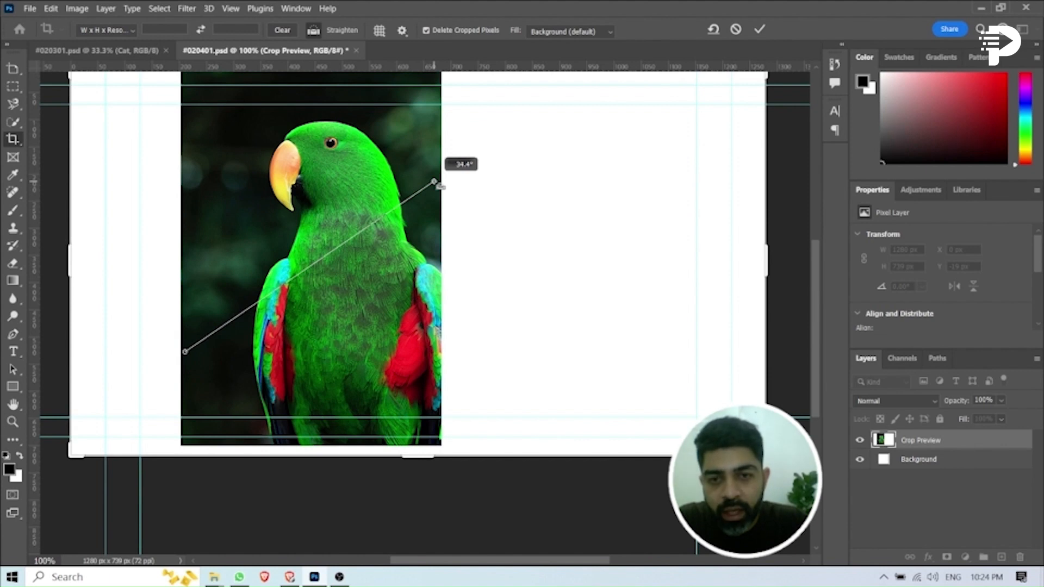
{"action": "left_click_drag", "start_coordinate": [441, 186], "coordinate": [440, 186]}
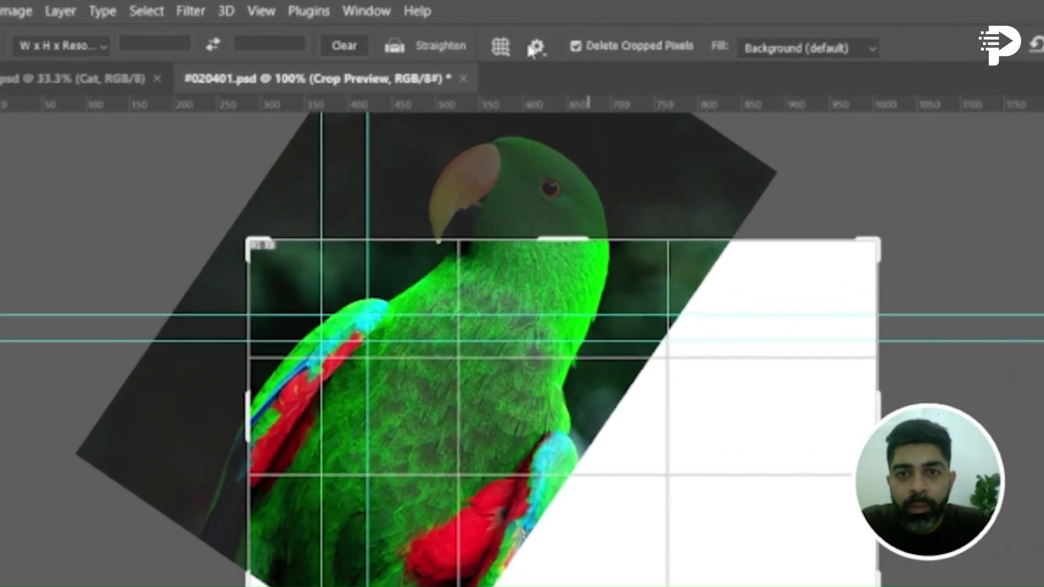
Switch Delete Cropped Pixels off and on again, and try the Generative Expand and Content-Aware Fill options for the crop fill
{"action": "left_click", "coordinate": [575, 47]}
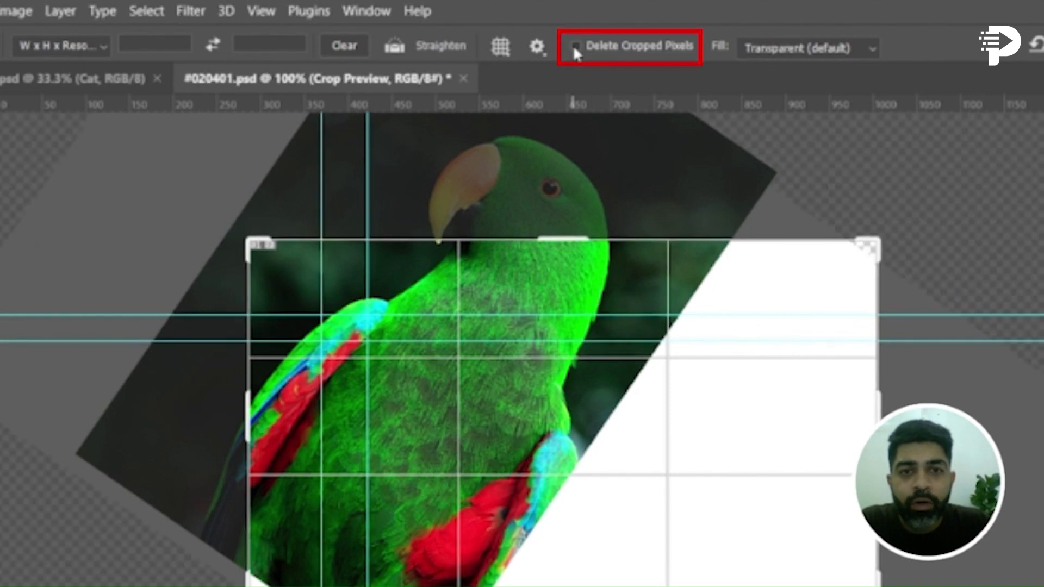
{"action": "left_click", "coordinate": [575, 46]}
{"action": "left_click", "coordinate": [749, 47]}
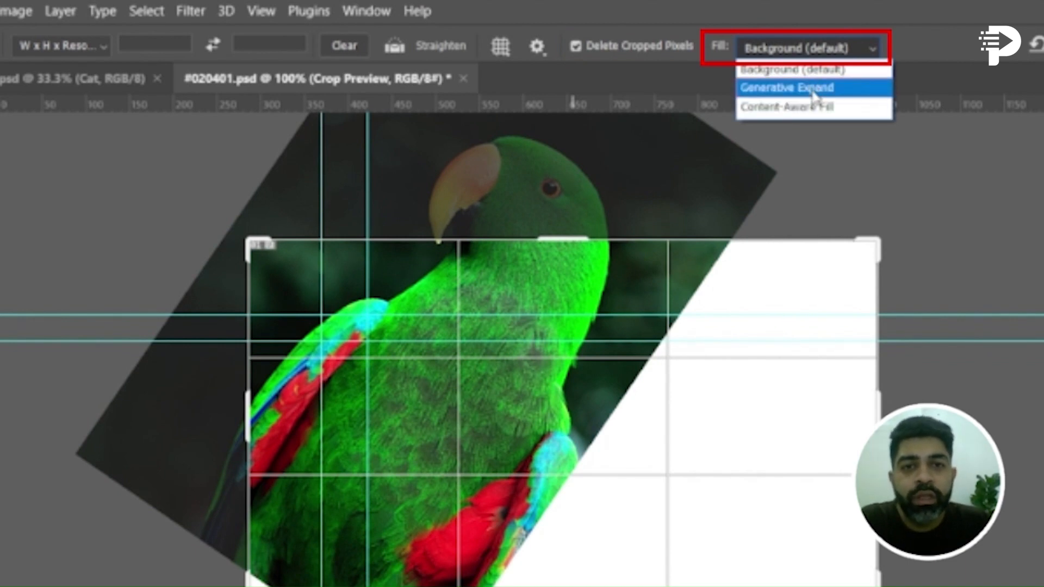
{"action": "left_click", "coordinate": [814, 89]}
{"action": "left_click", "coordinate": [809, 50]}
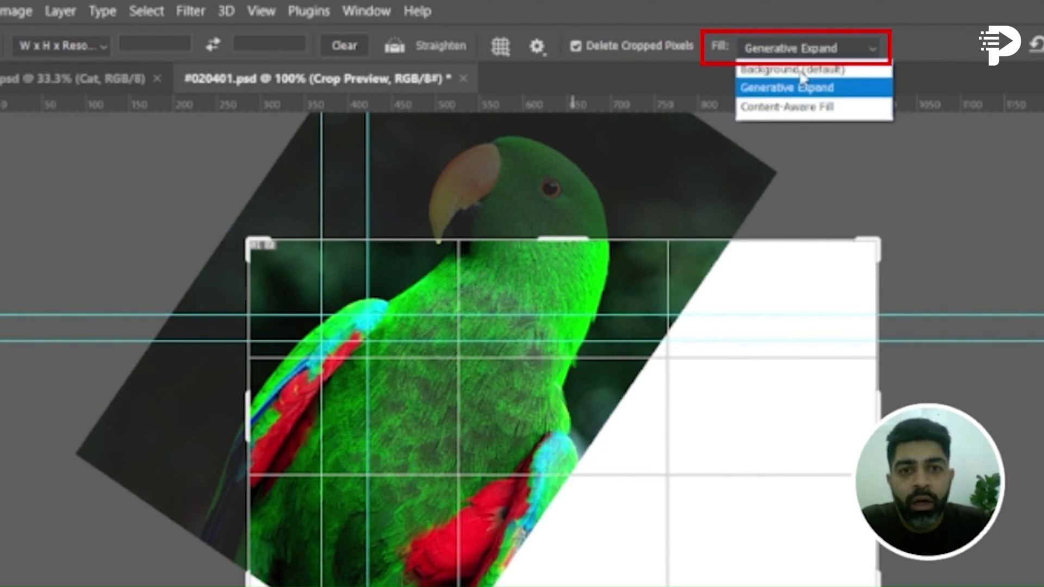
{"action": "left_click", "coordinate": [816, 108]}
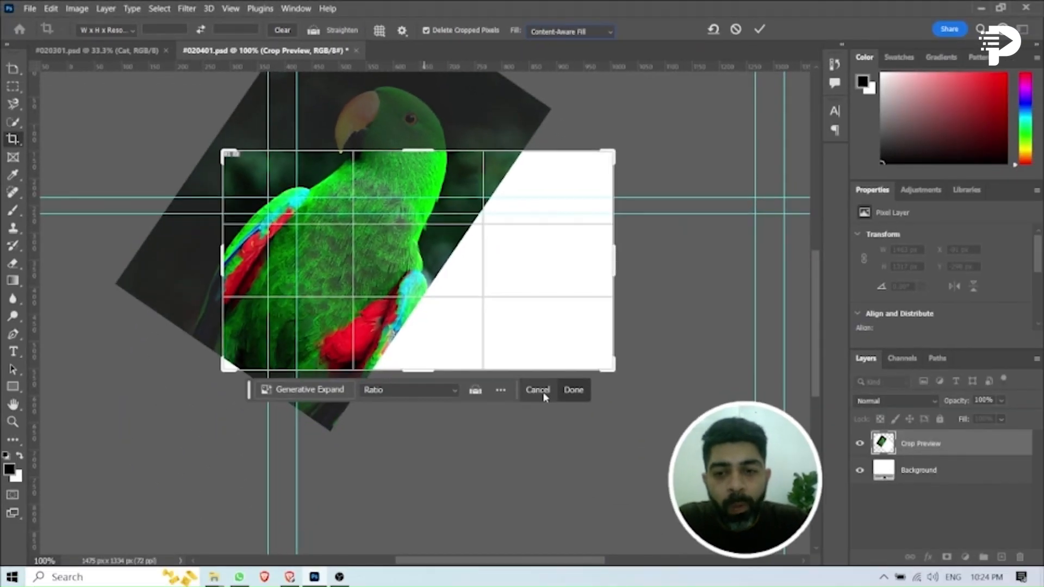
Cancel the pending crop and clear the parrot selection
{"action": "left_click", "coordinate": [543, 393]}
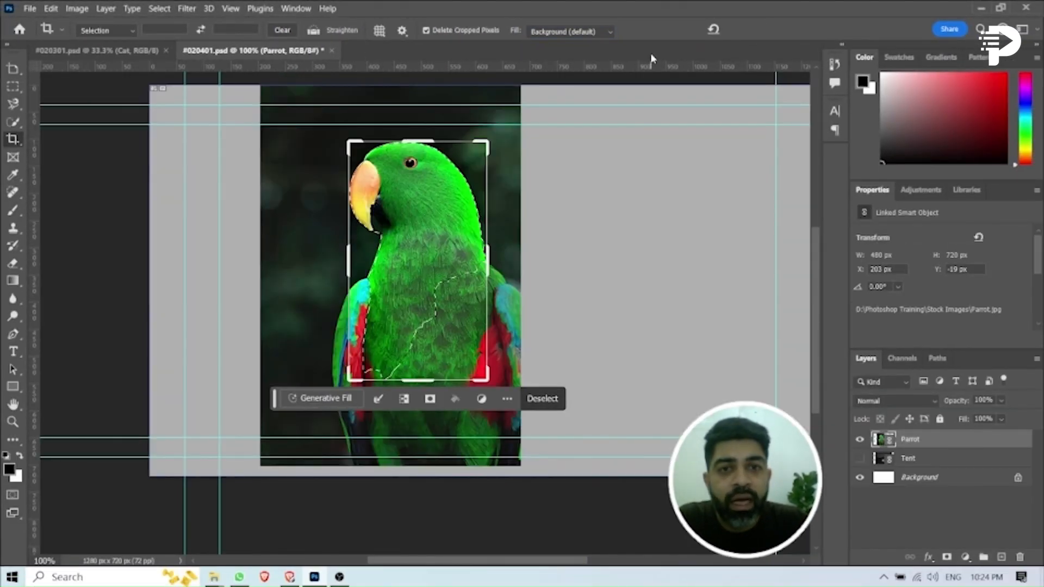
{"action": "left_click", "coordinate": [555, 399]}
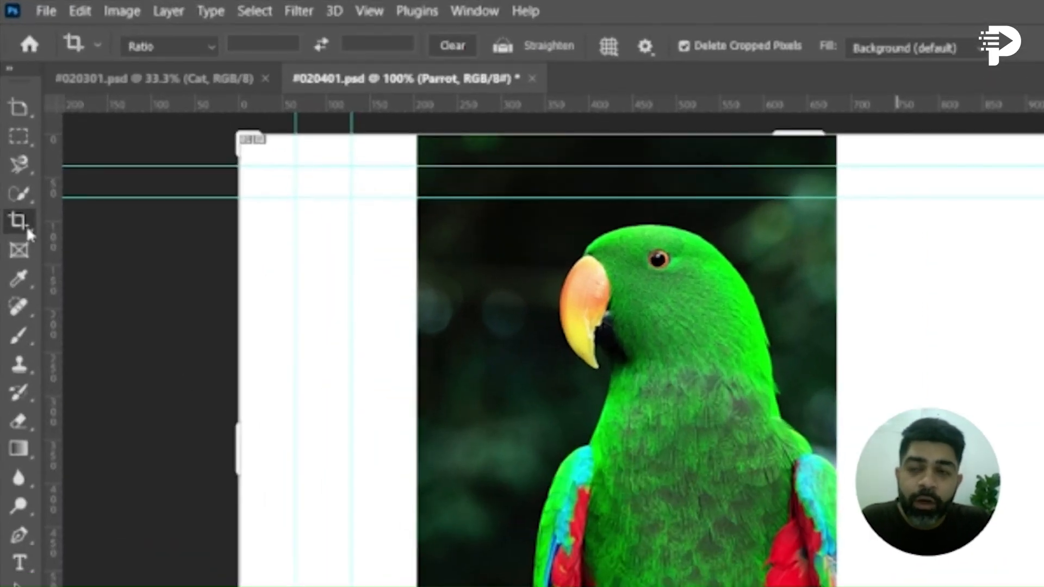
Switch to the Slice tool and draw a rectangular slice around the parrot's head and upper body
{"action": "right_click", "coordinate": [27, 227]}
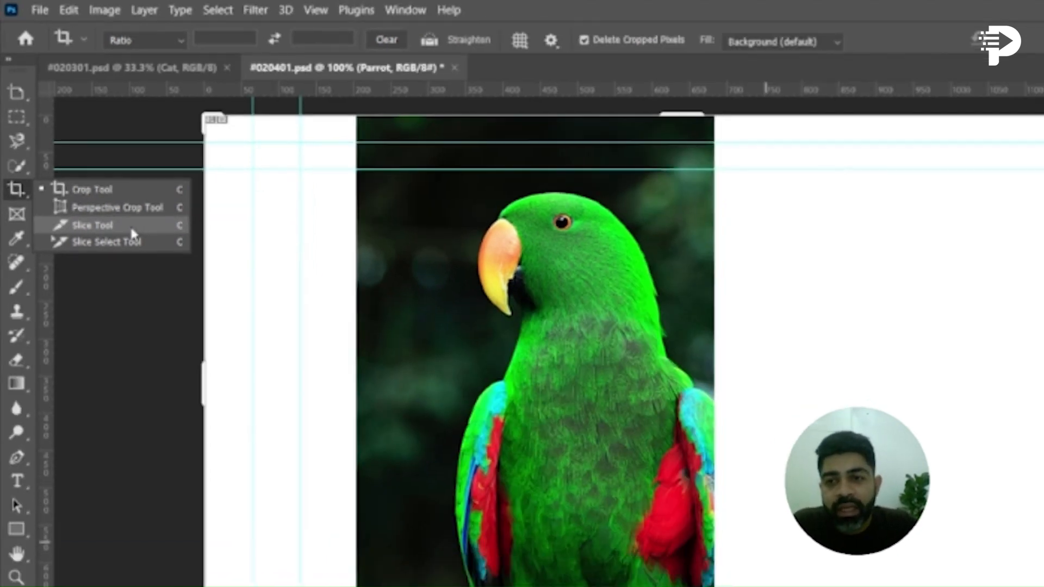
{"action": "left_click", "coordinate": [132, 229]}
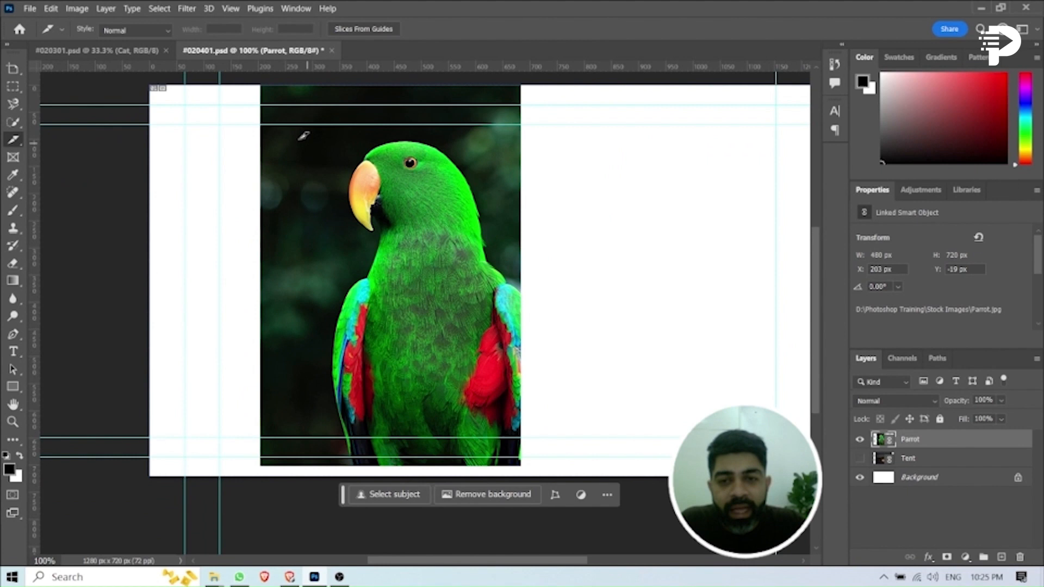
{"action": "left_click_drag", "start_coordinate": [303, 135], "coordinate": [496, 322]}
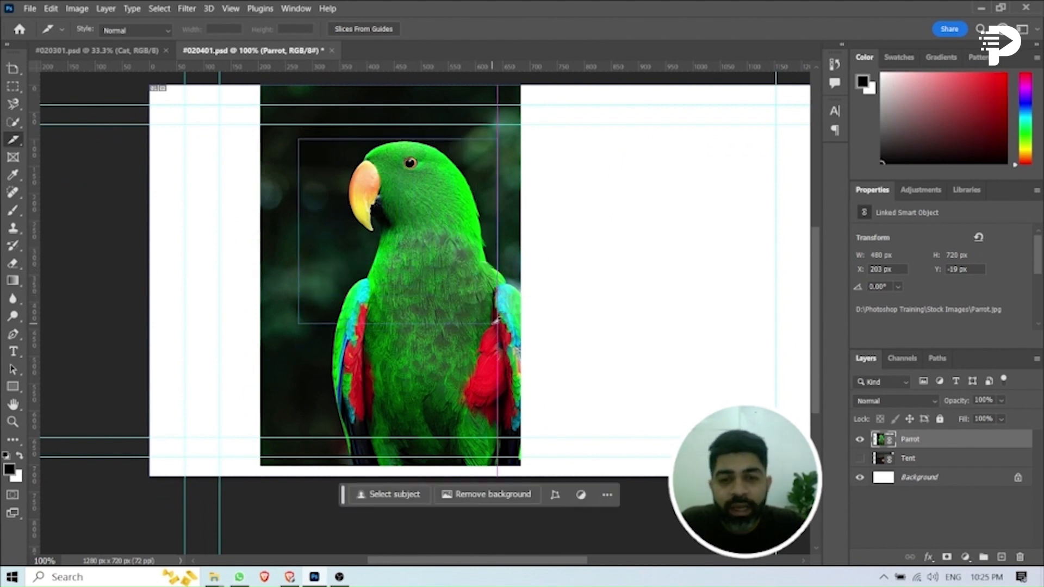